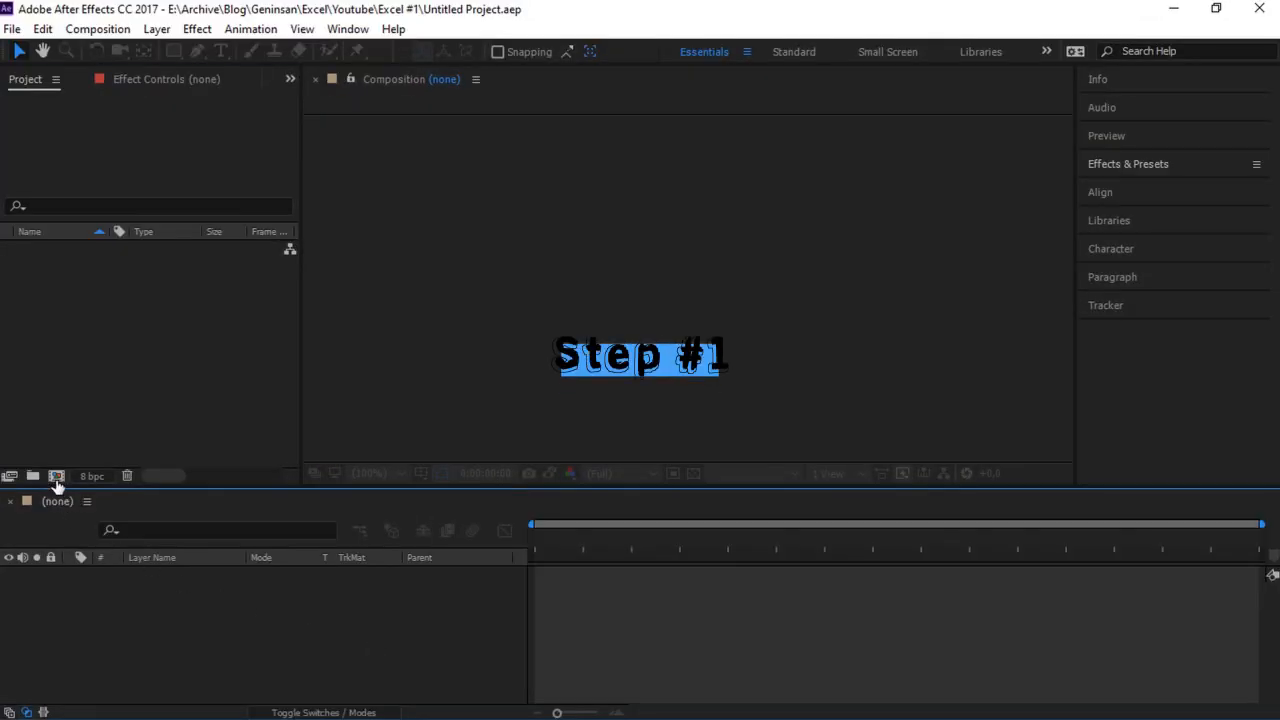
Create a new composition named Youtube at 1920 x 1080 pixels, 30 frames per second and 5 seconds long
click(56, 477)
text(Youtube)
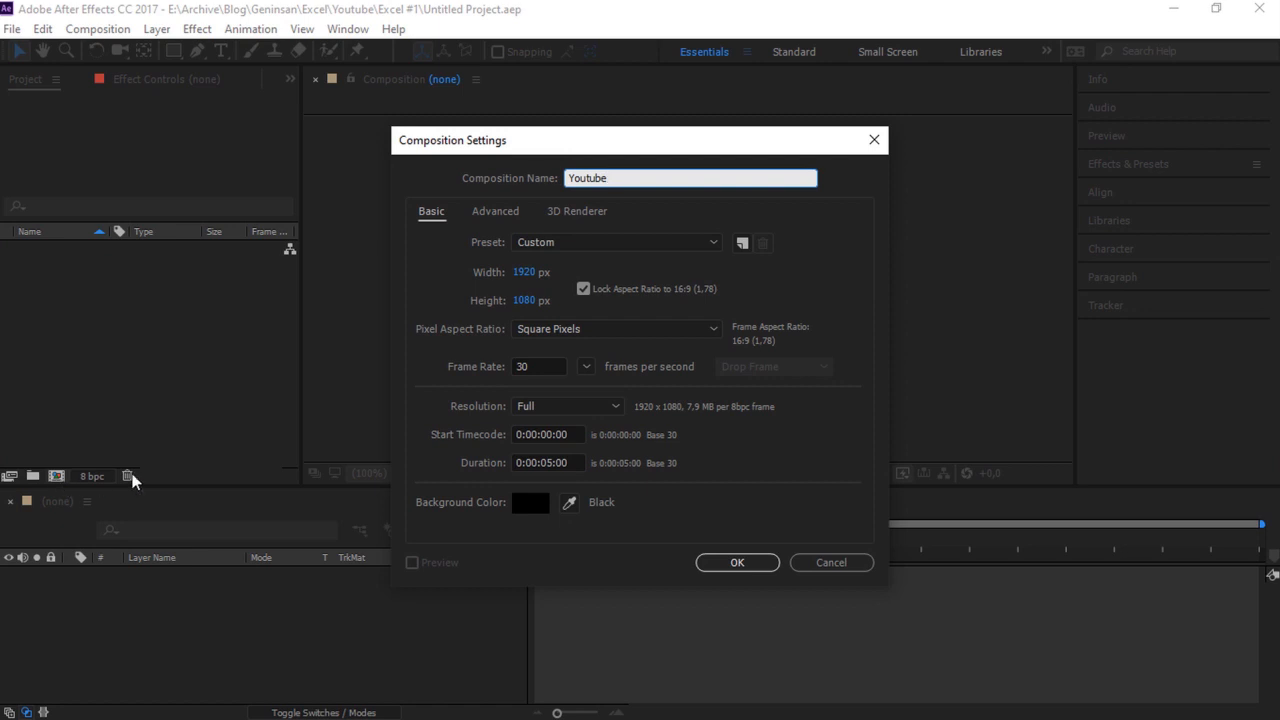
click(716, 565)
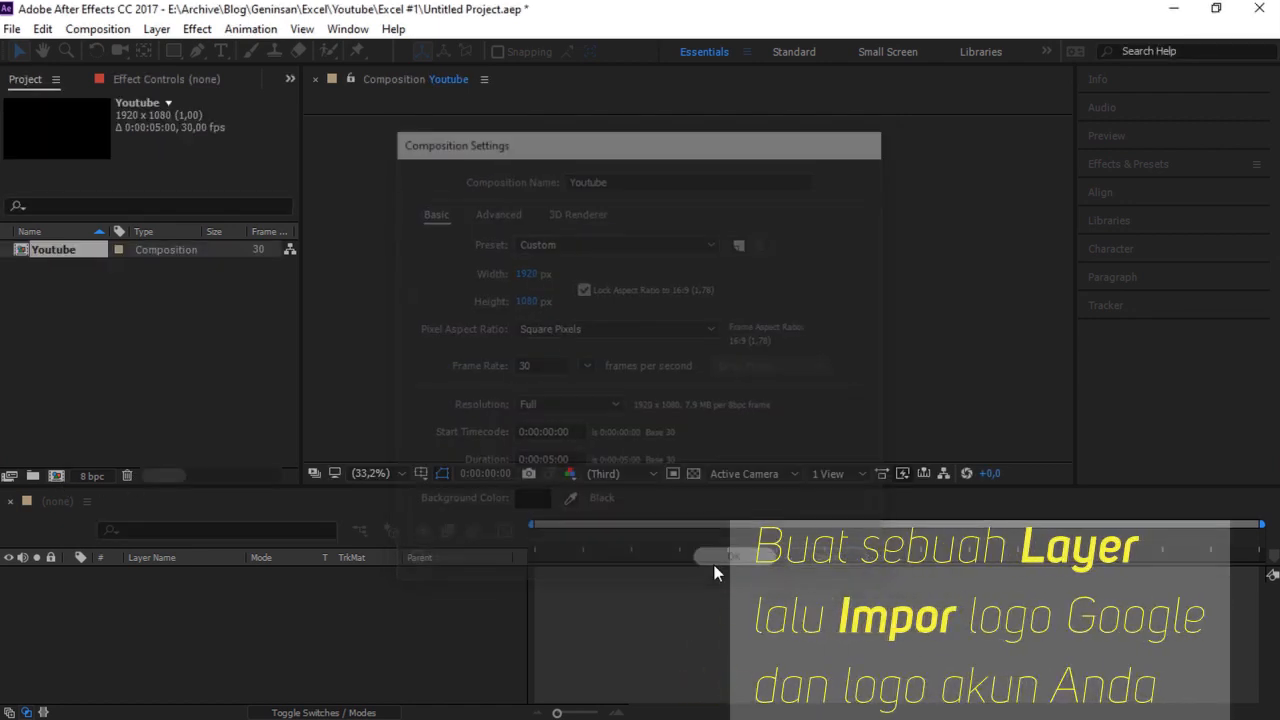
click(171, 396)
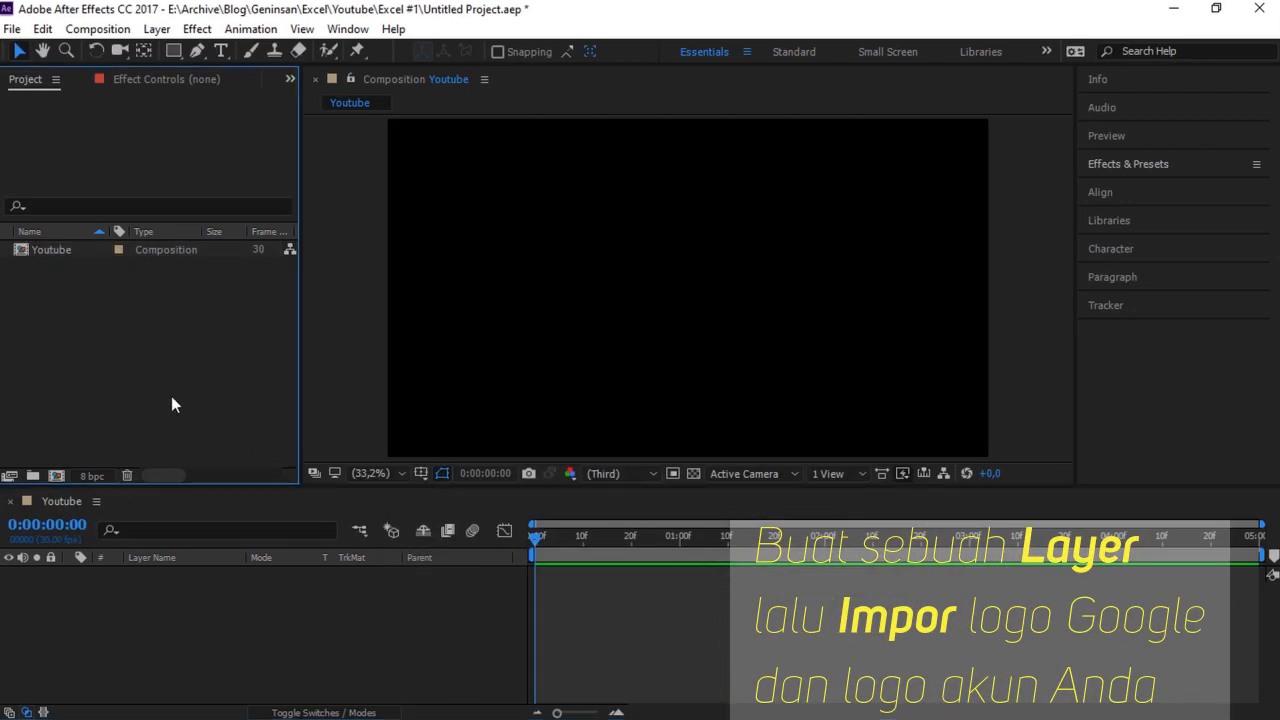
Import the logo images "Geninsan Logo V 2.0.0" and "google" into the project as footage
click(12, 28)
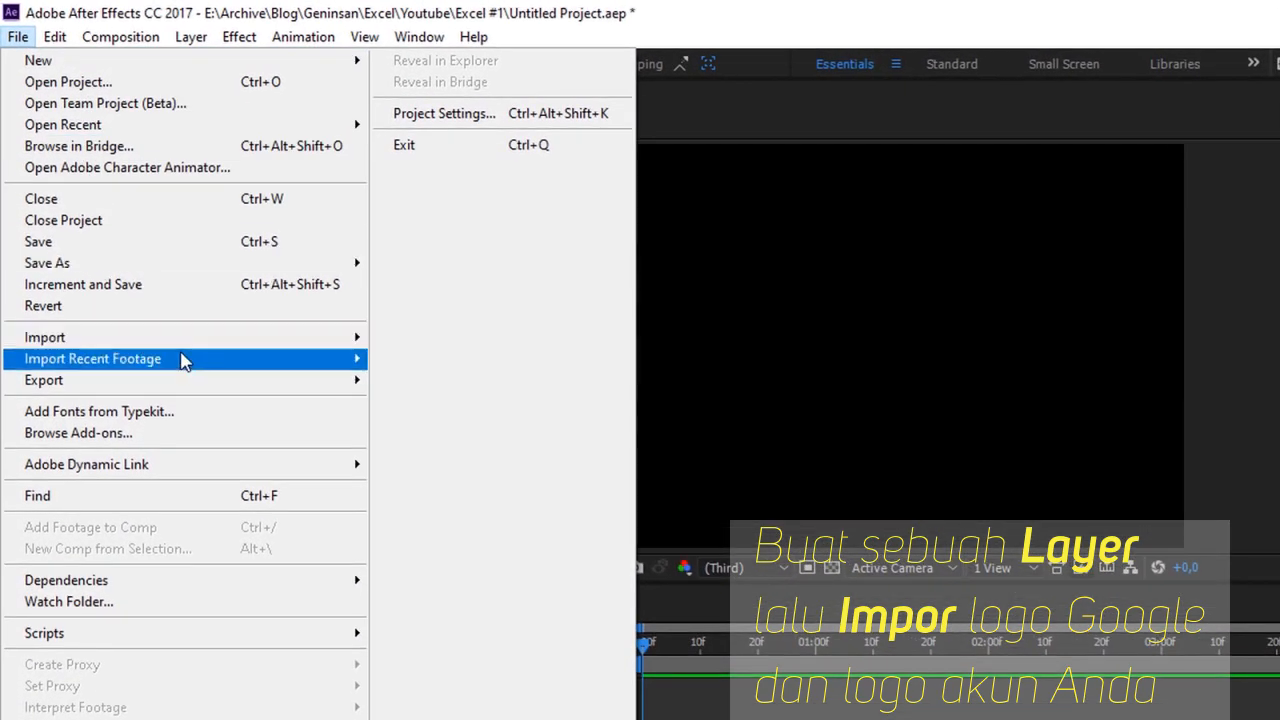
mouse_move(237, 340)
click(420, 339)
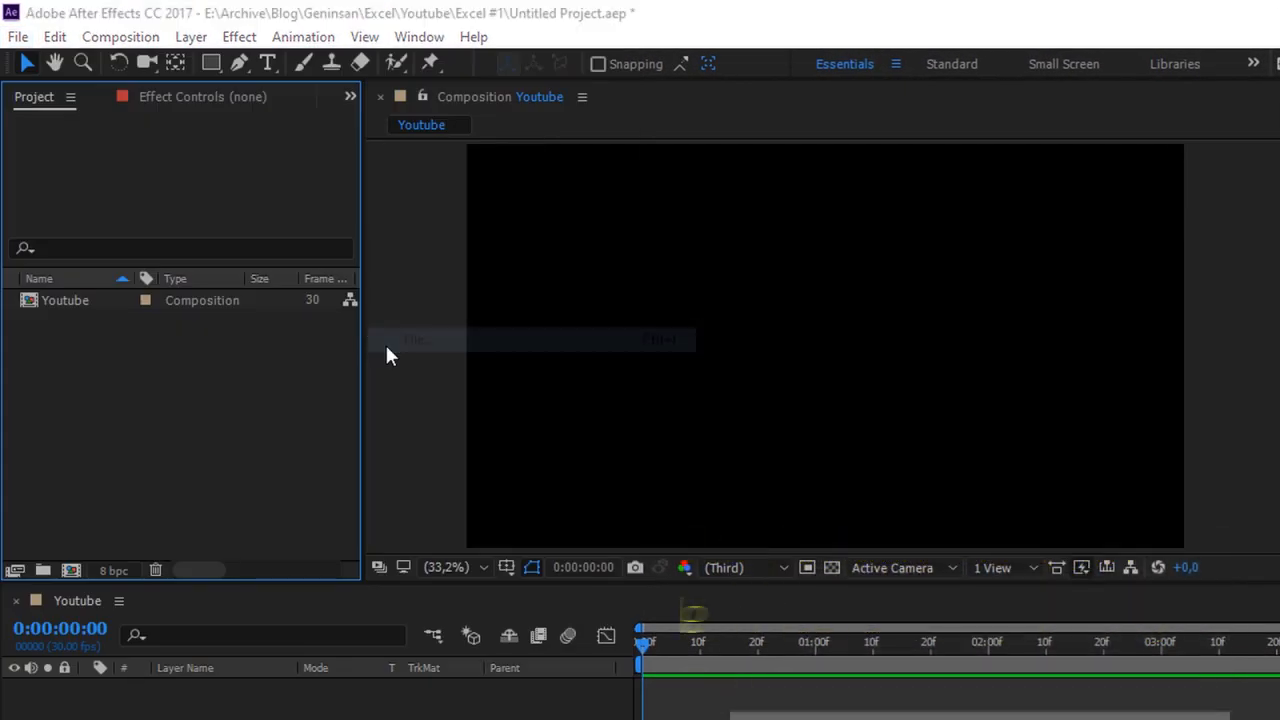
drag(503, 374, 747, 313)
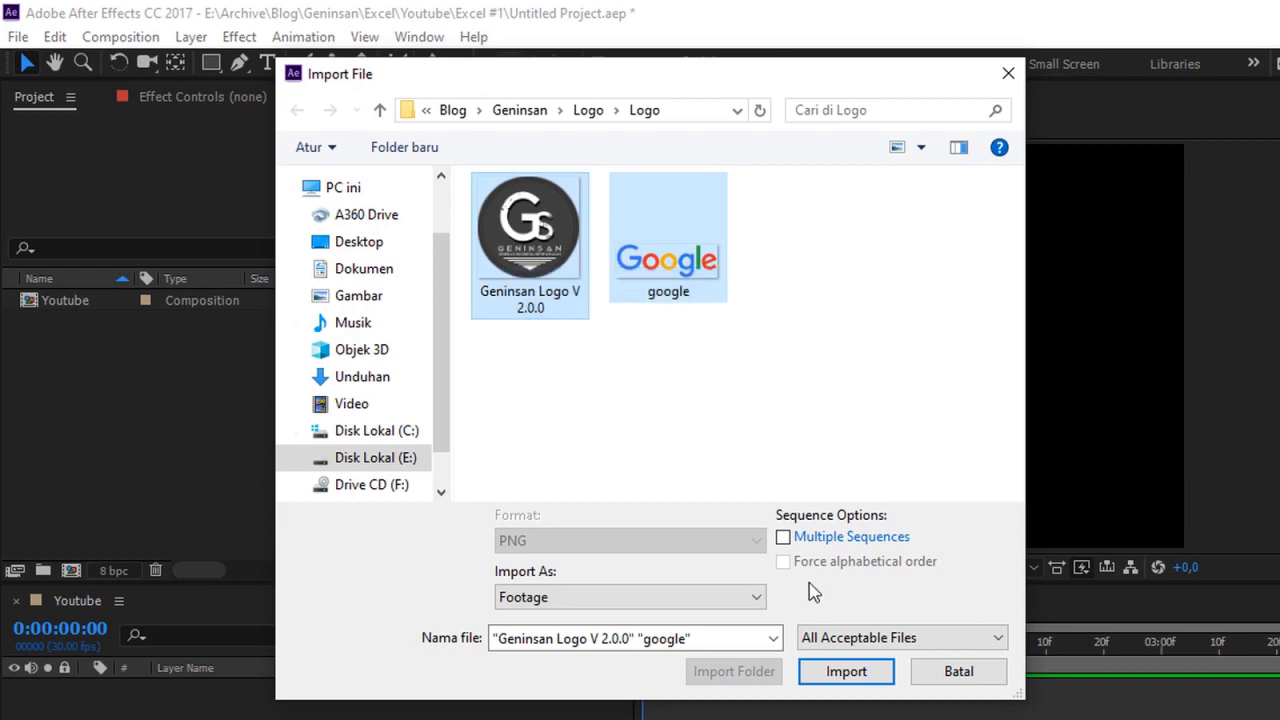
click(845, 670)
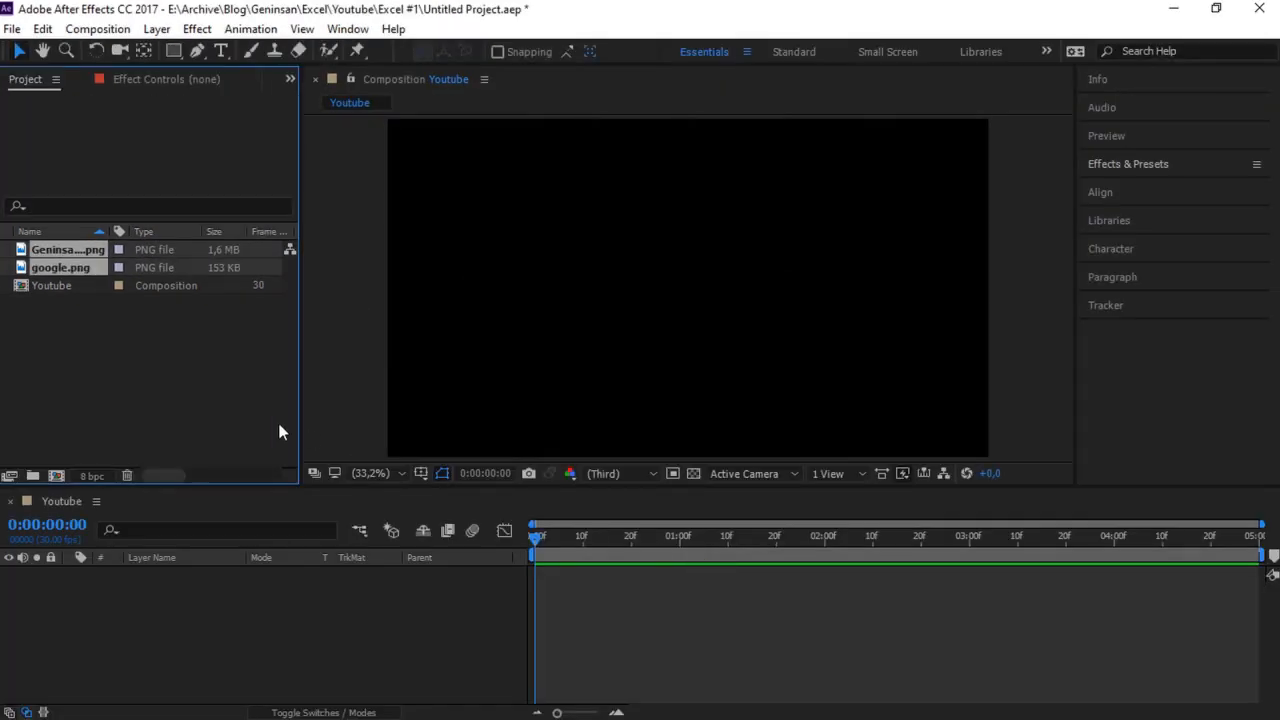
click(279, 432)
Add a pure white 1920 x 1080 solid layer named Background to the Youtube composition
right_click(208, 608)
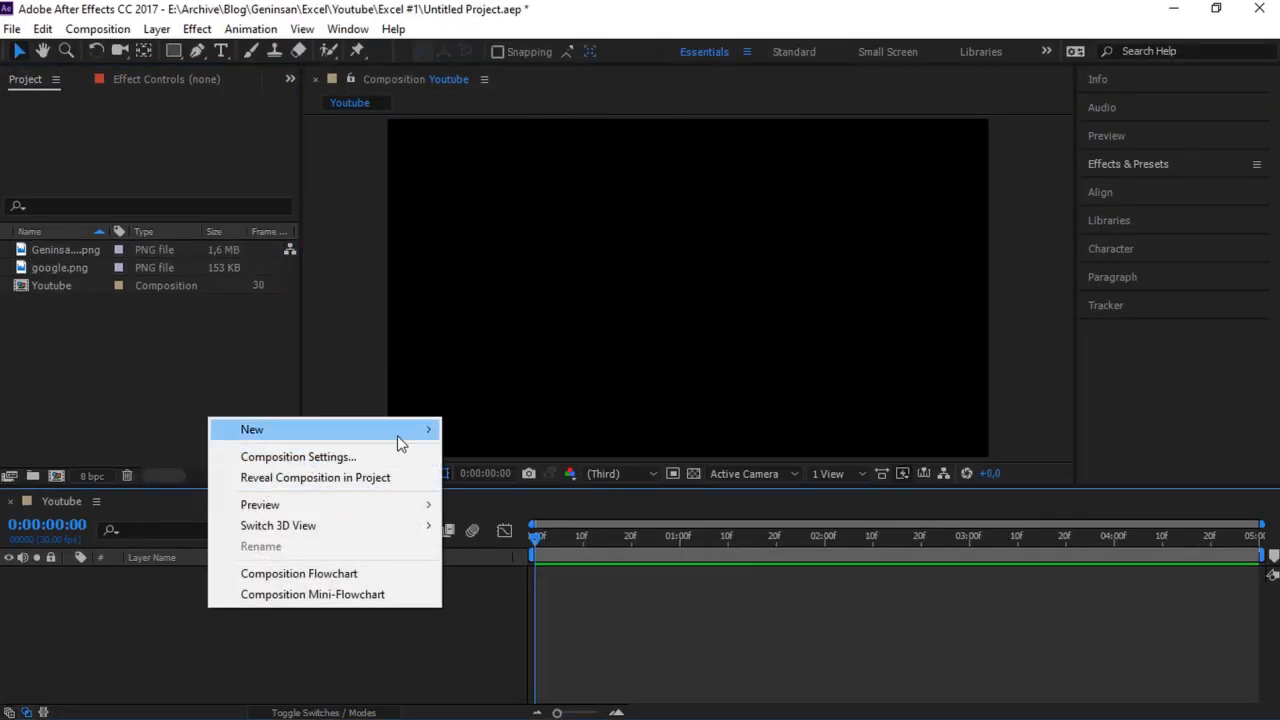
mouse_move(399, 434)
click(478, 475)
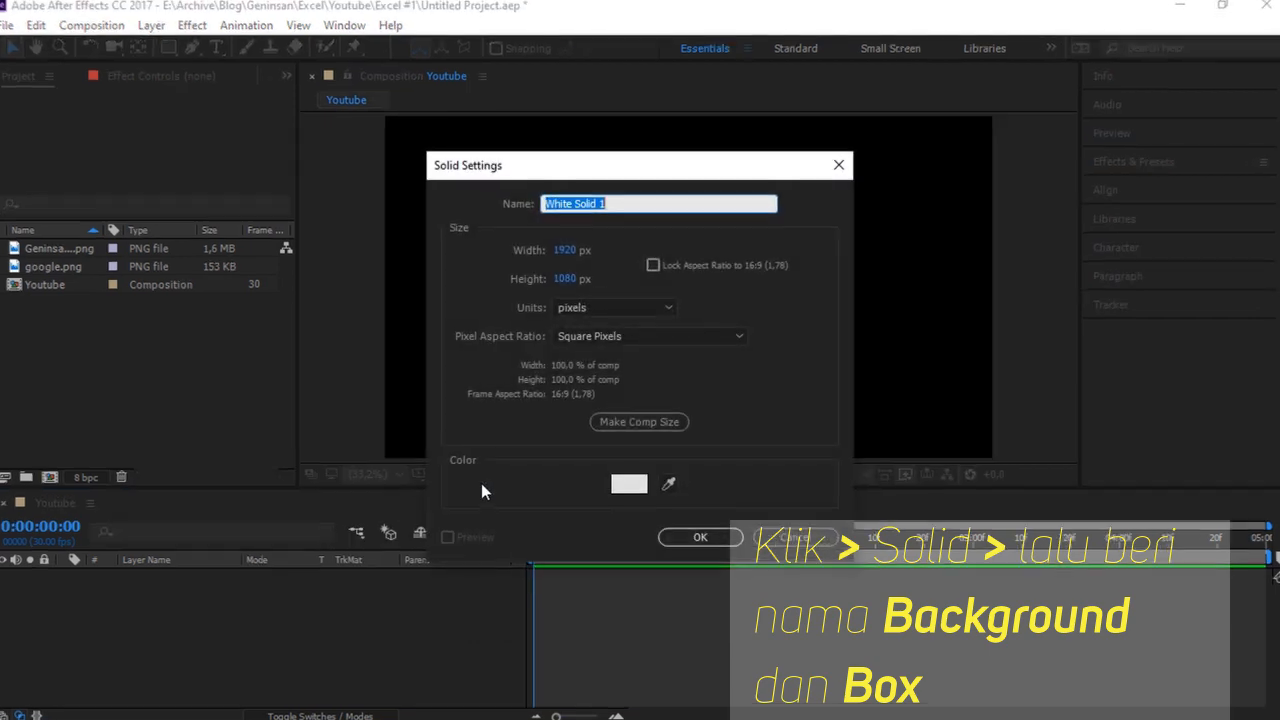
text(Backgrou)
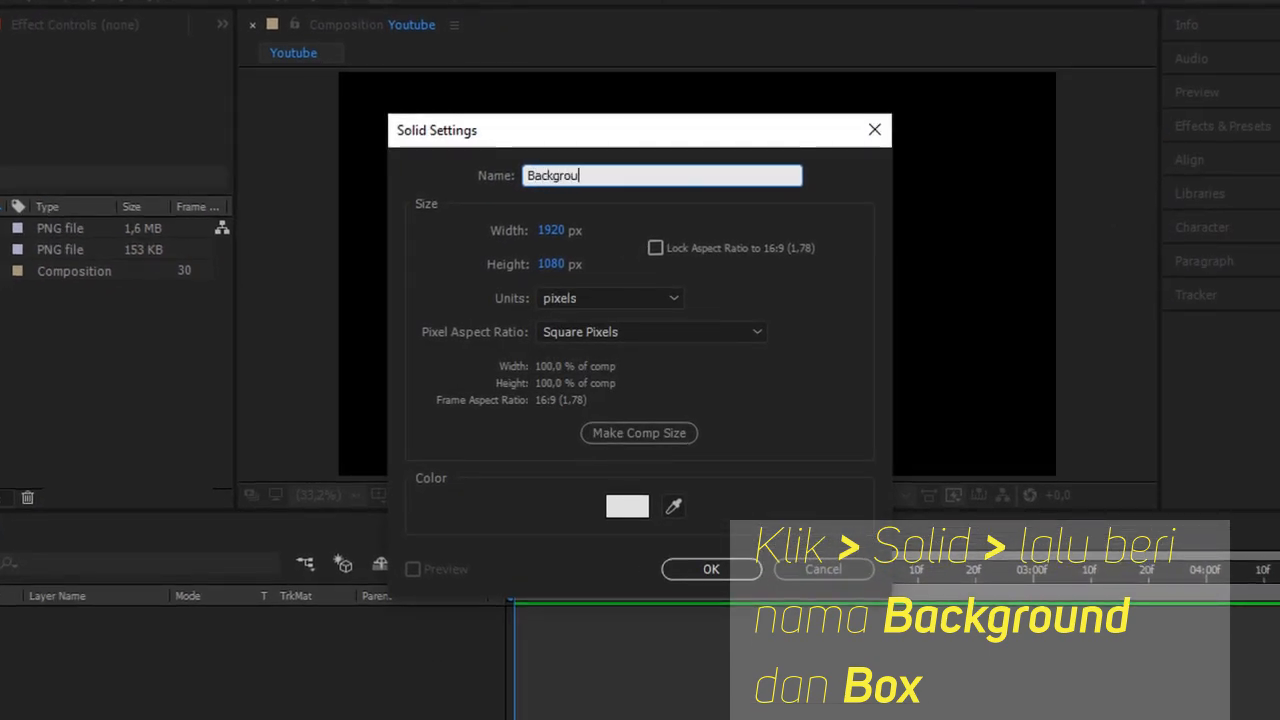
text(nd)
click(627, 506)
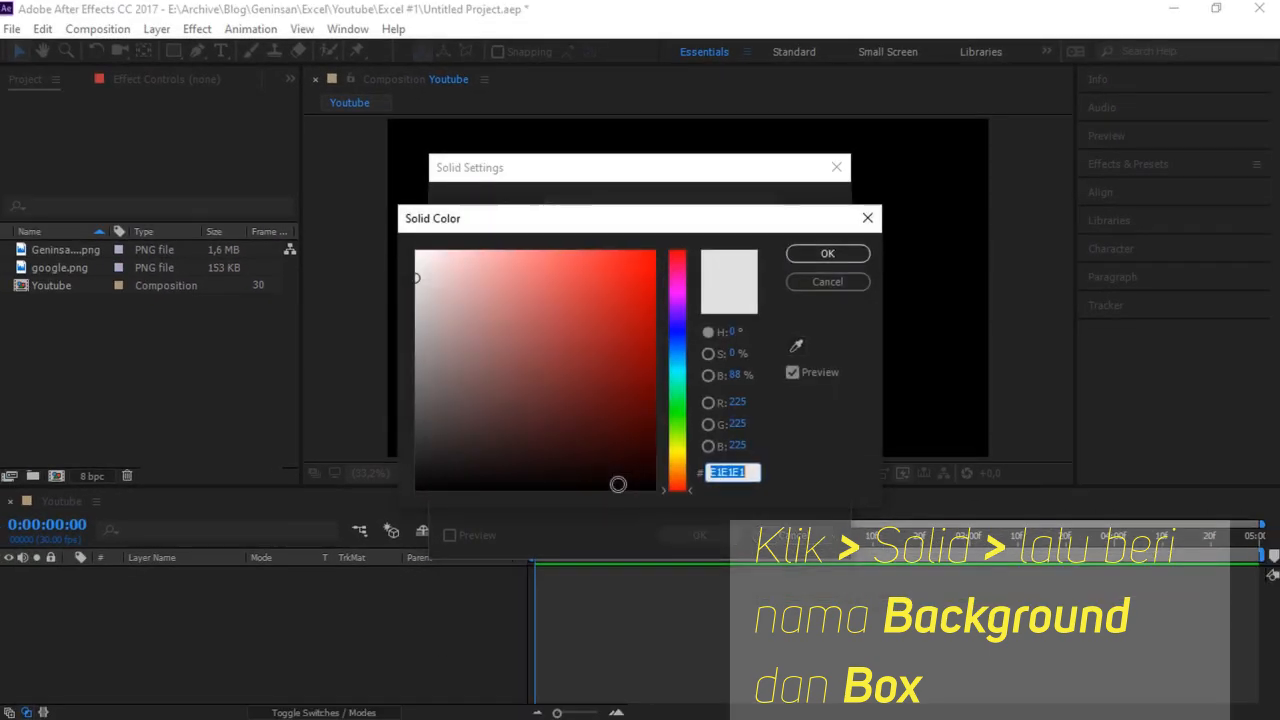
click(491, 415)
drag(515, 407, 366, 226)
click(812, 256)
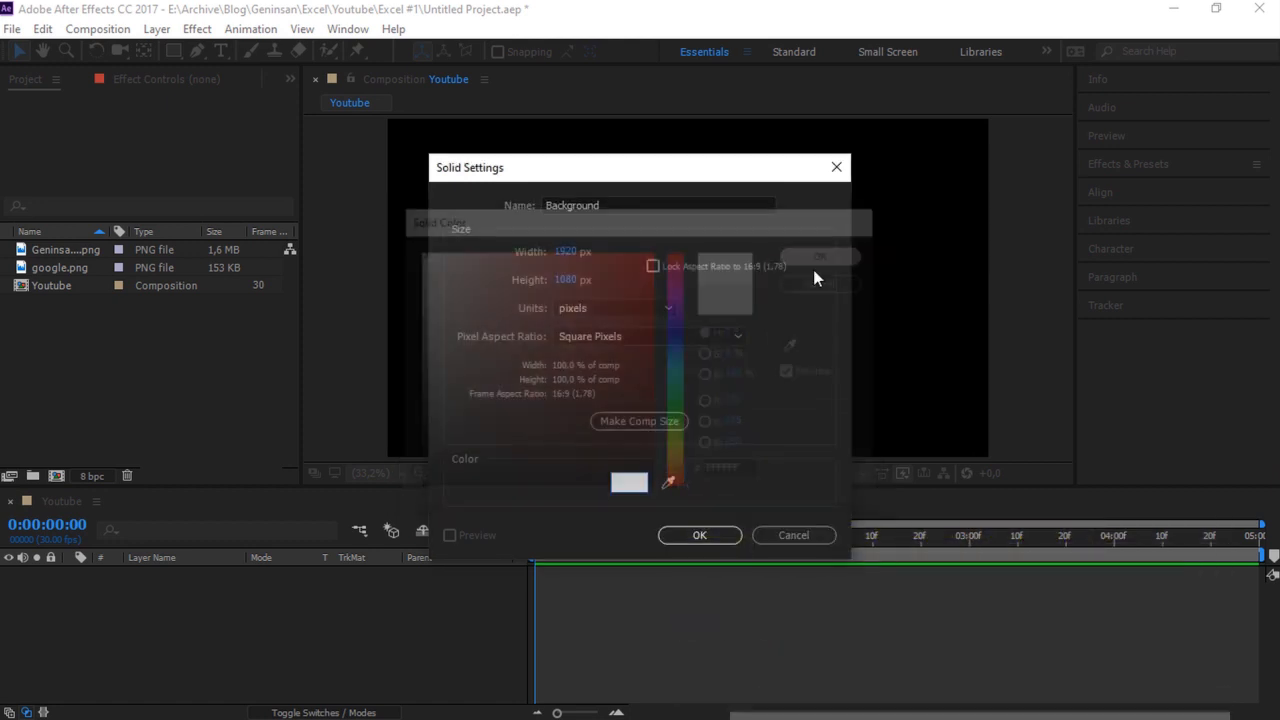
click(697, 538)
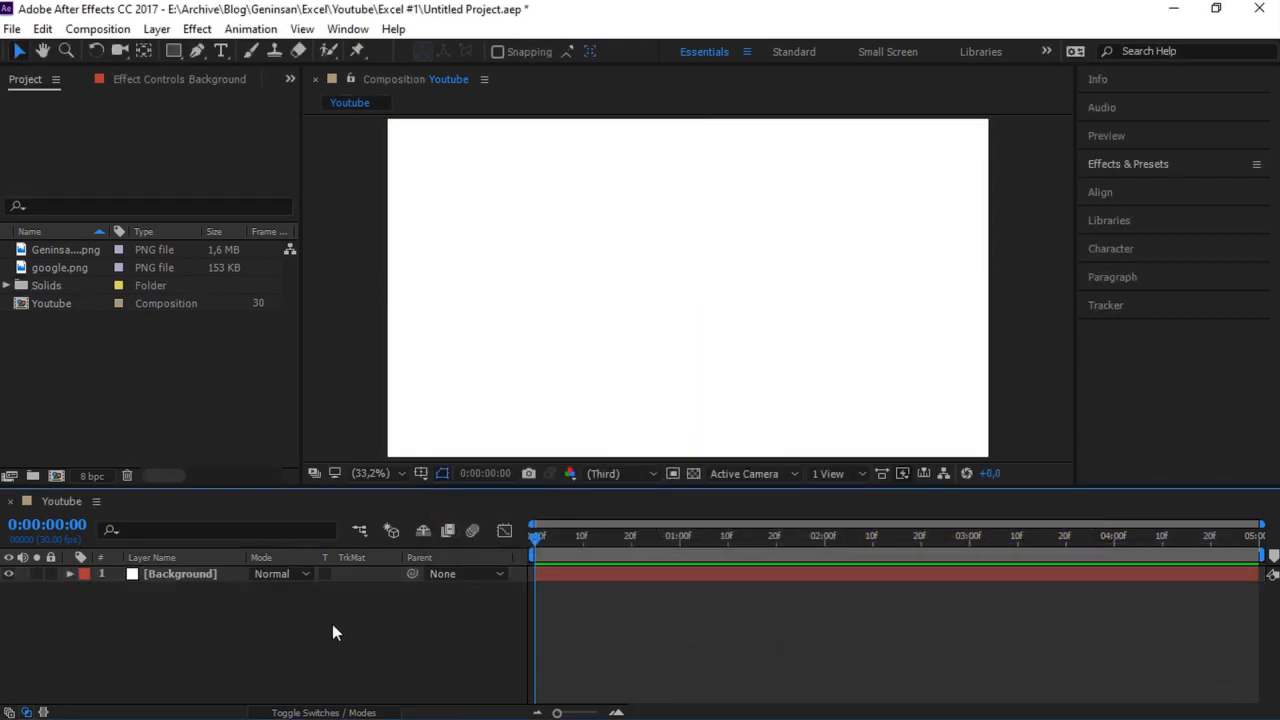
Add a second 1920 x 1080 solid layer named Box with the light grey colour E1E1E1
right_click(333, 627)
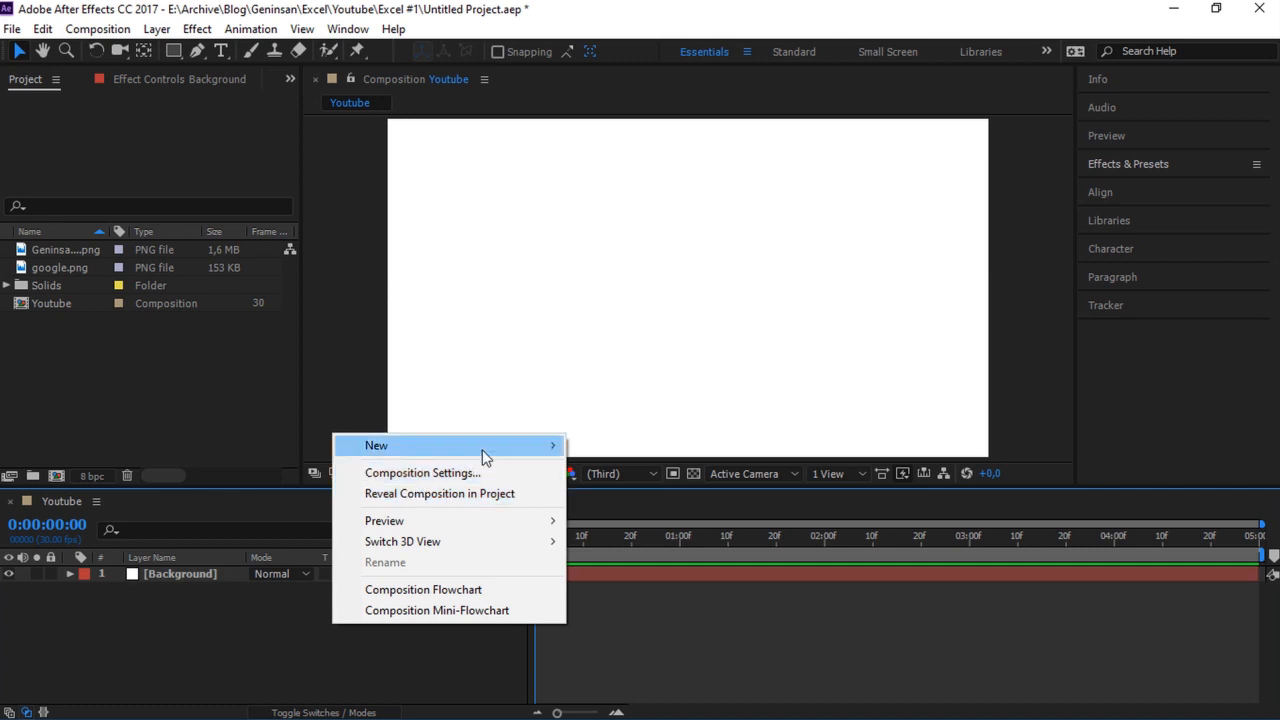
mouse_move(483, 456)
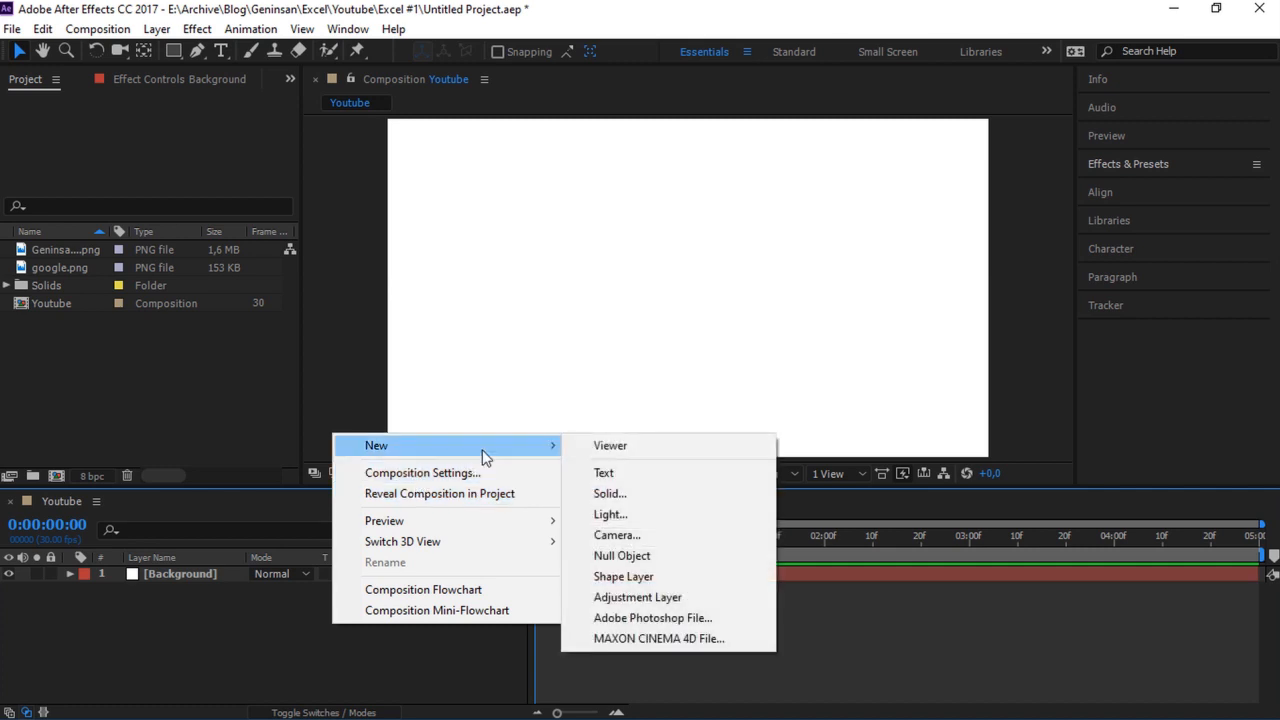
click(612, 494)
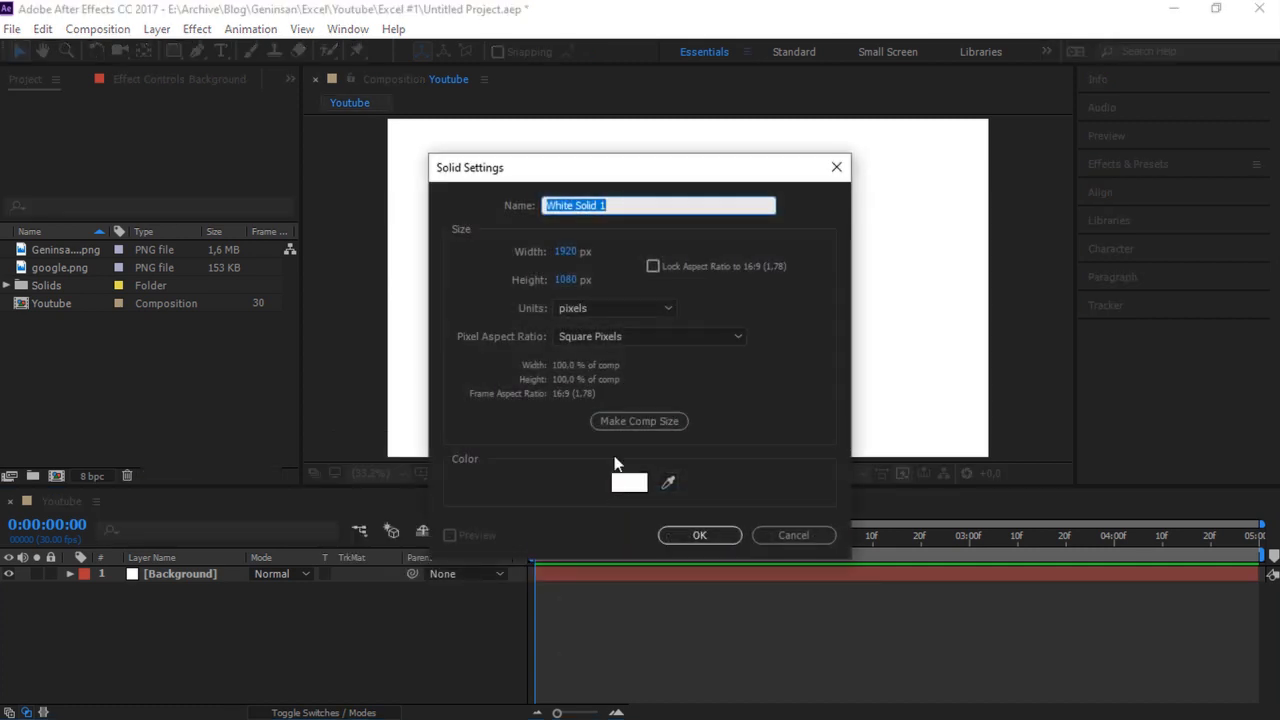
text(Box)
click(617, 482)
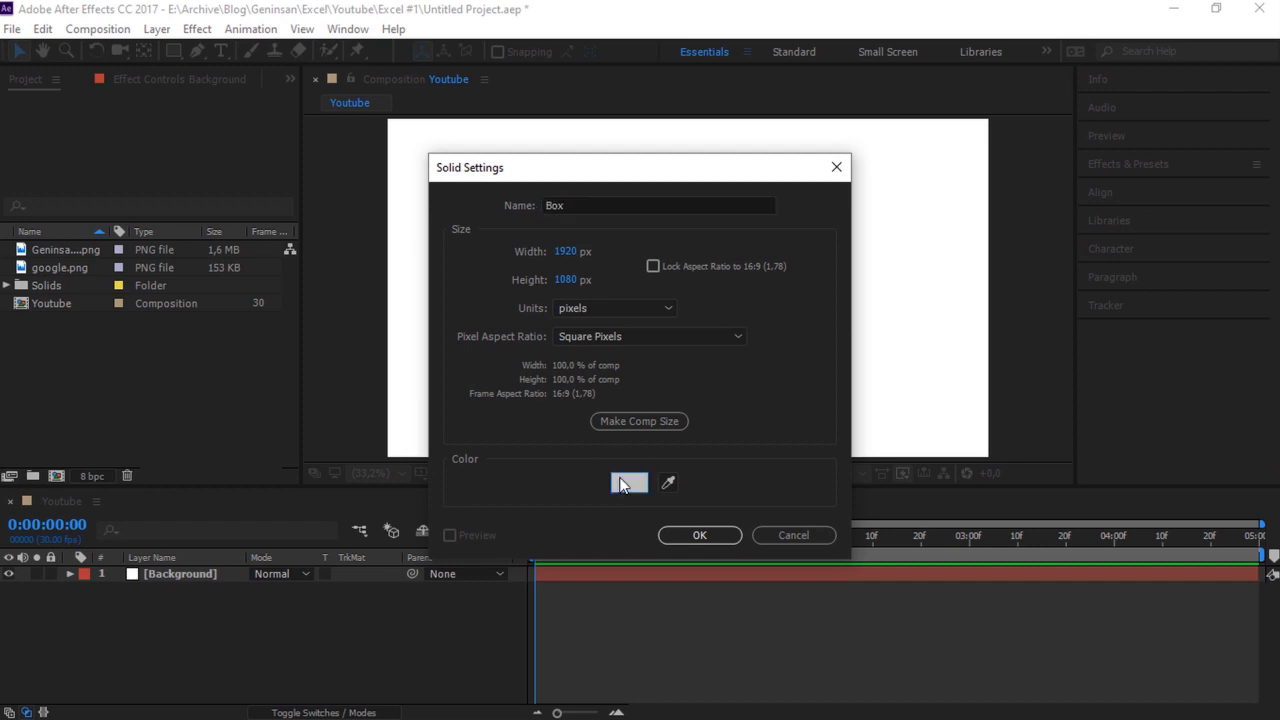
text(E1E1E1)
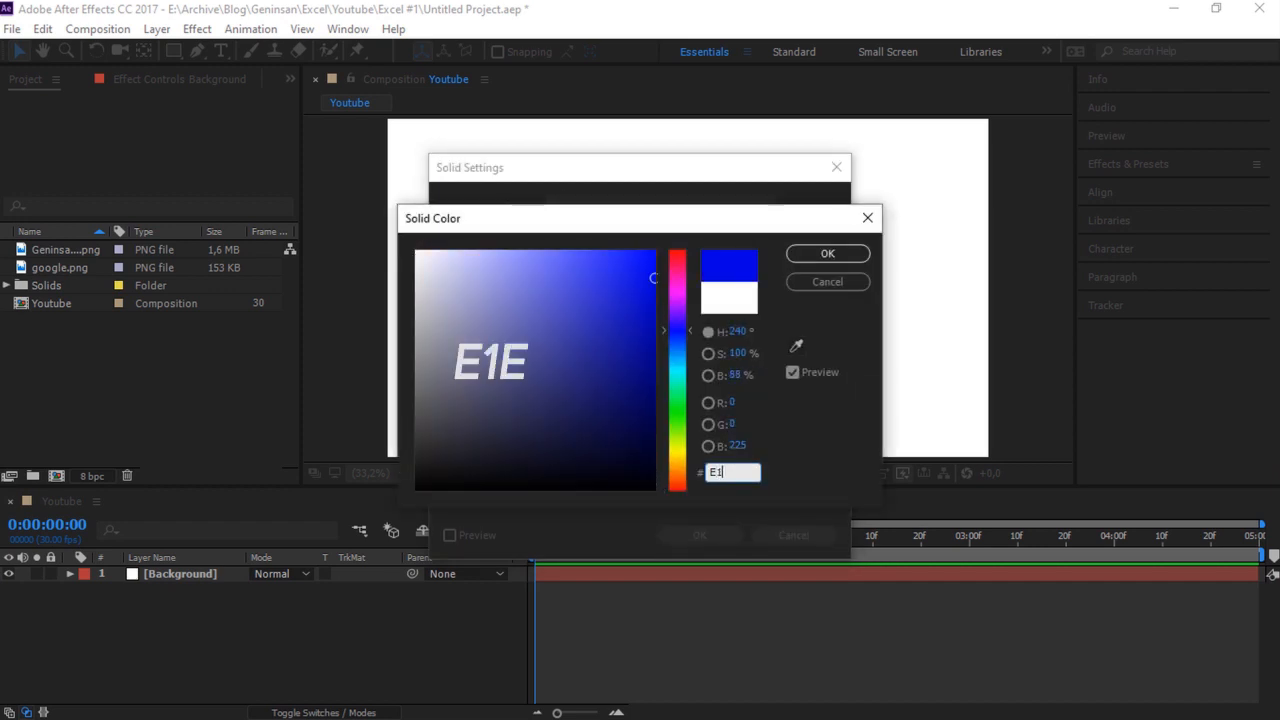
click(845, 258)
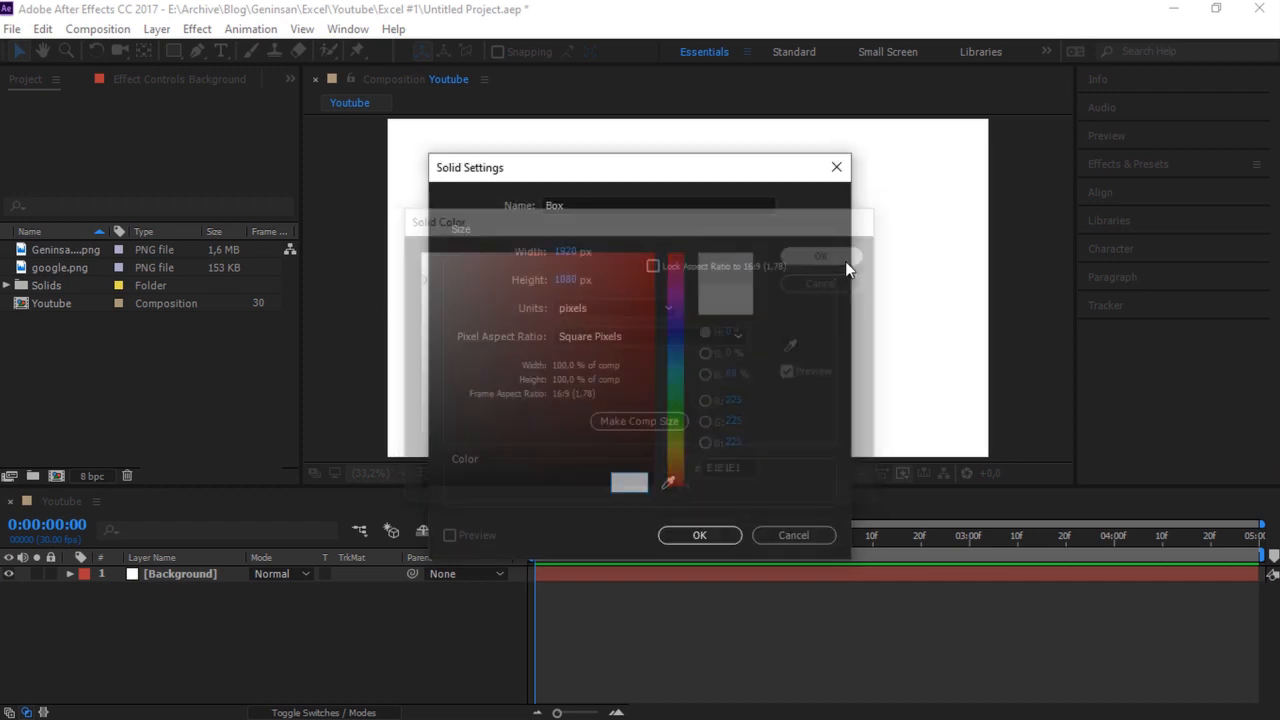
click(721, 539)
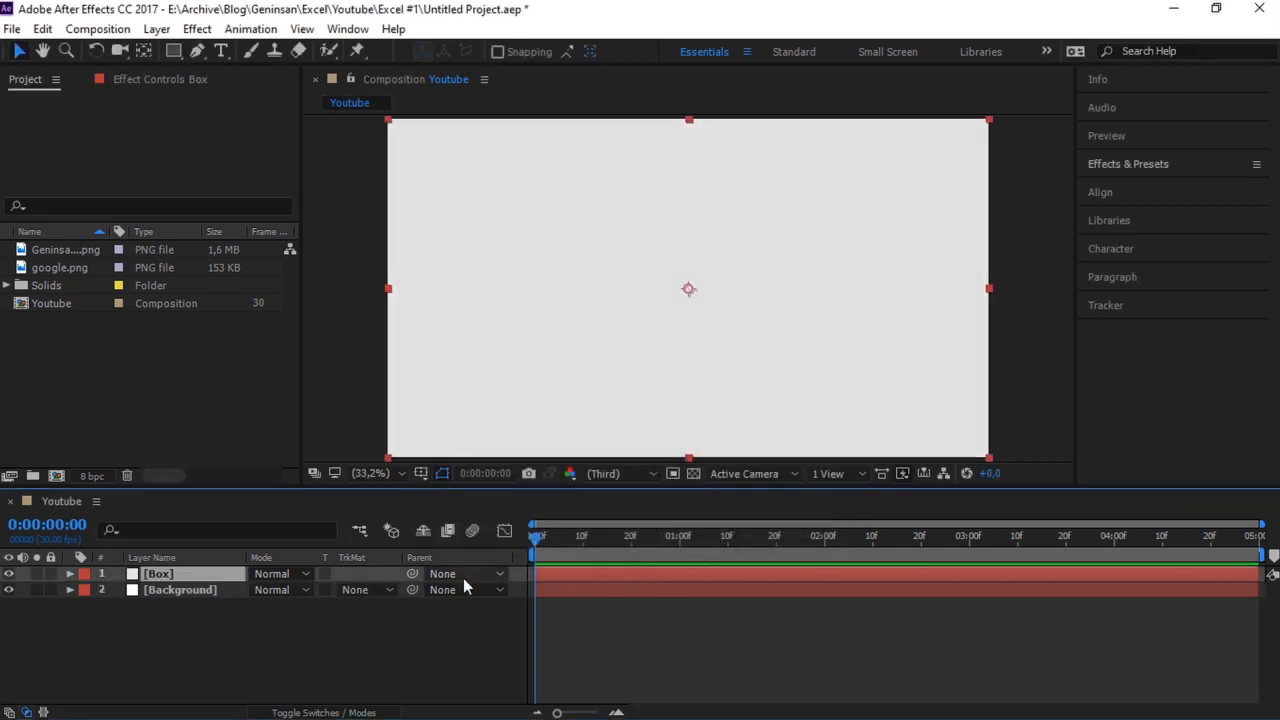
Unlink the Box layer's scale proportions and set its vertical scale to 10%
click(70, 573)
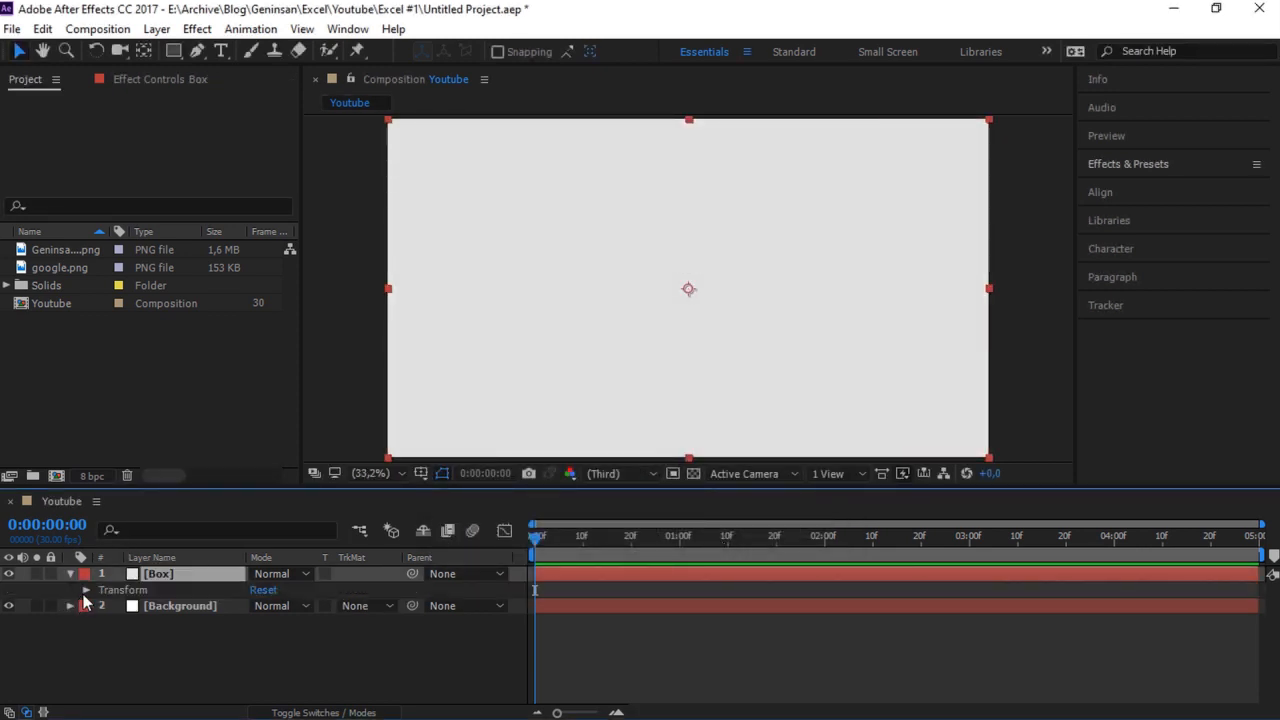
click(86, 590)
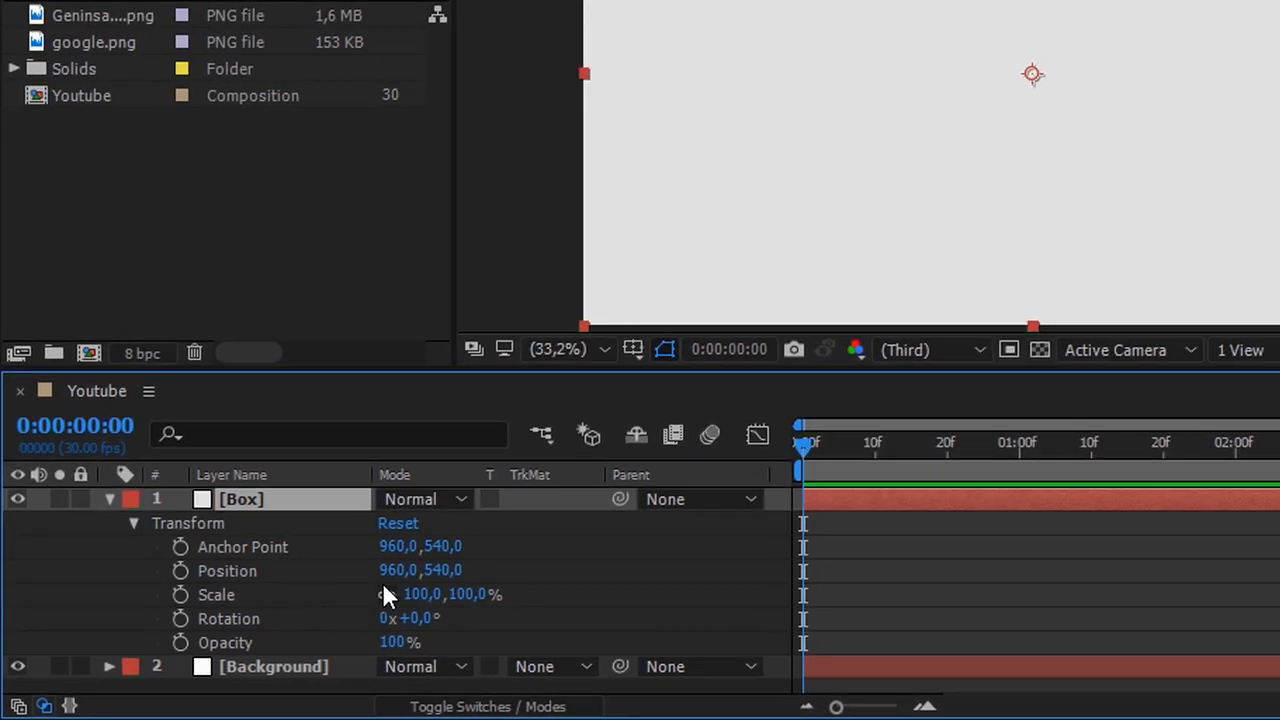
click(385, 593)
click(468, 596)
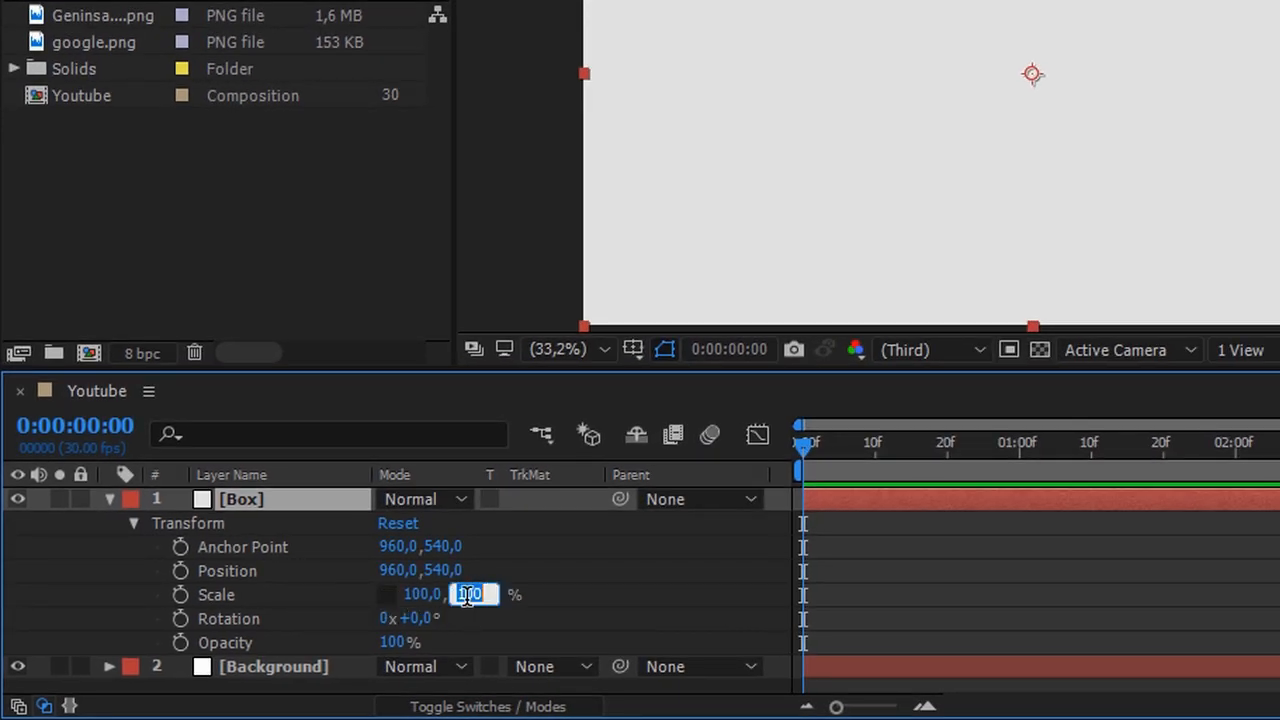
text(10)
key(Return)
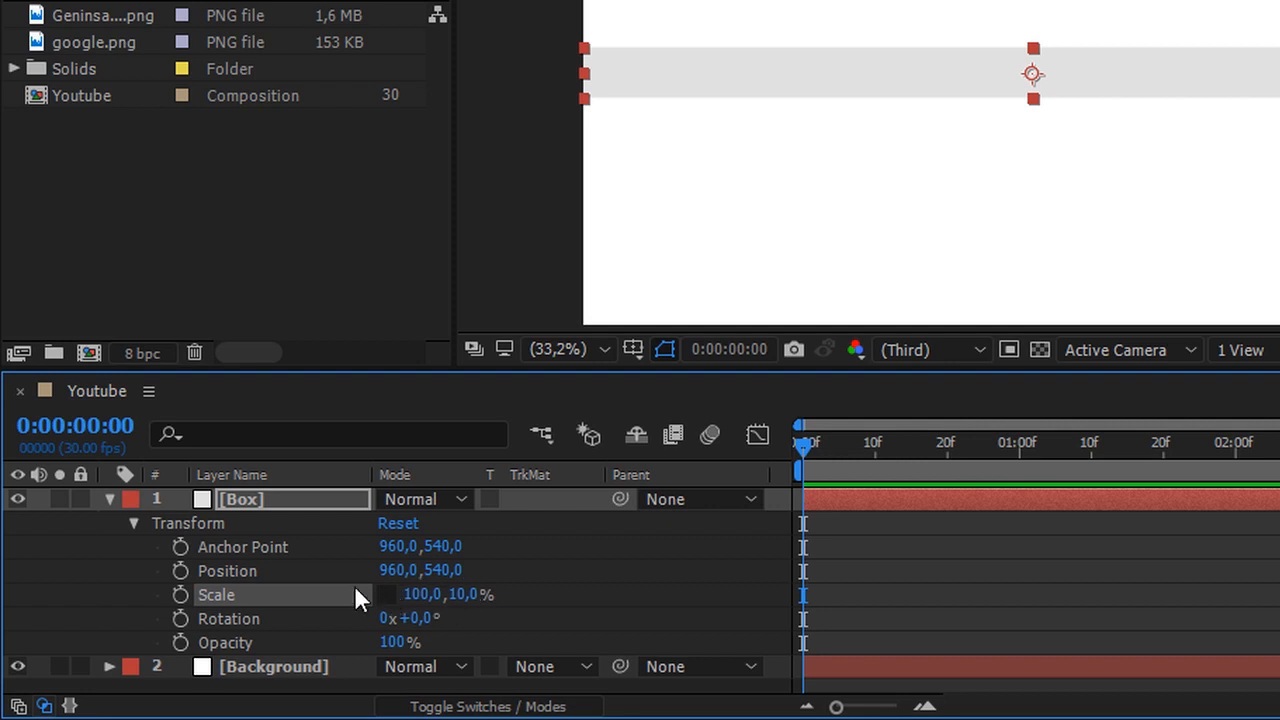
Set the Box layer's vertical position to 125 and collapse its transform properties
click(440, 570)
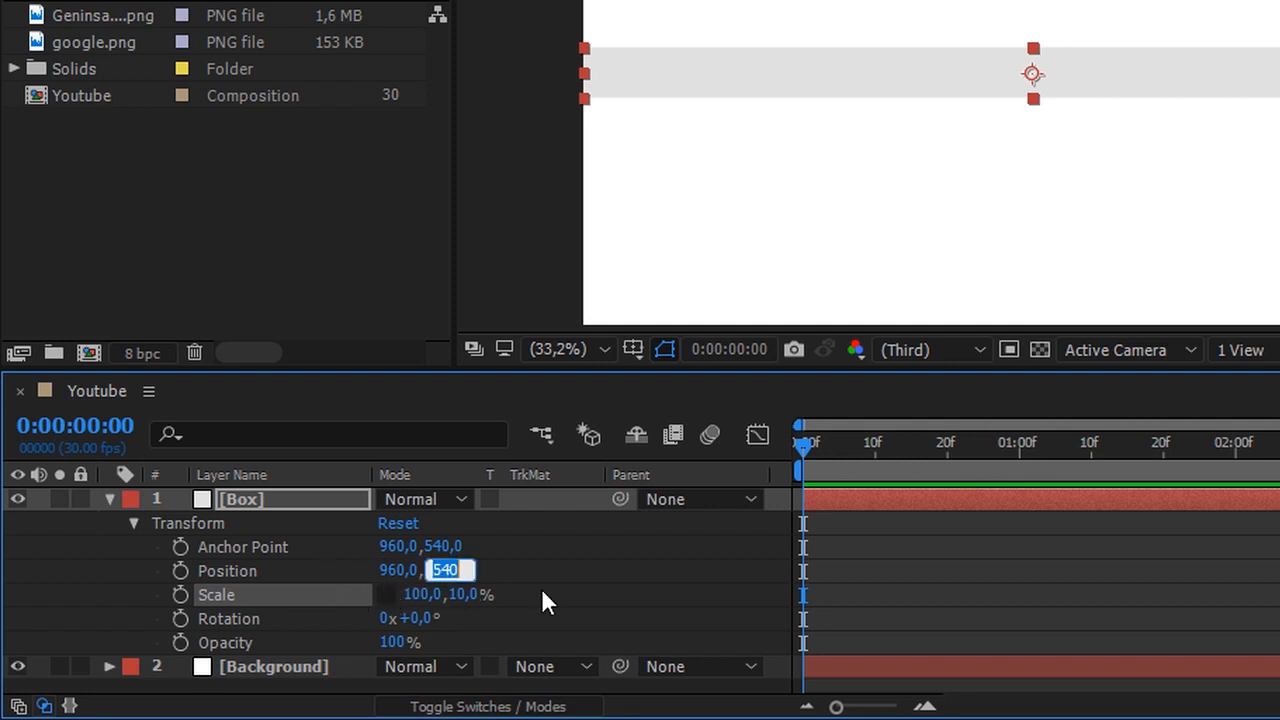
text(125)
click(561, 594)
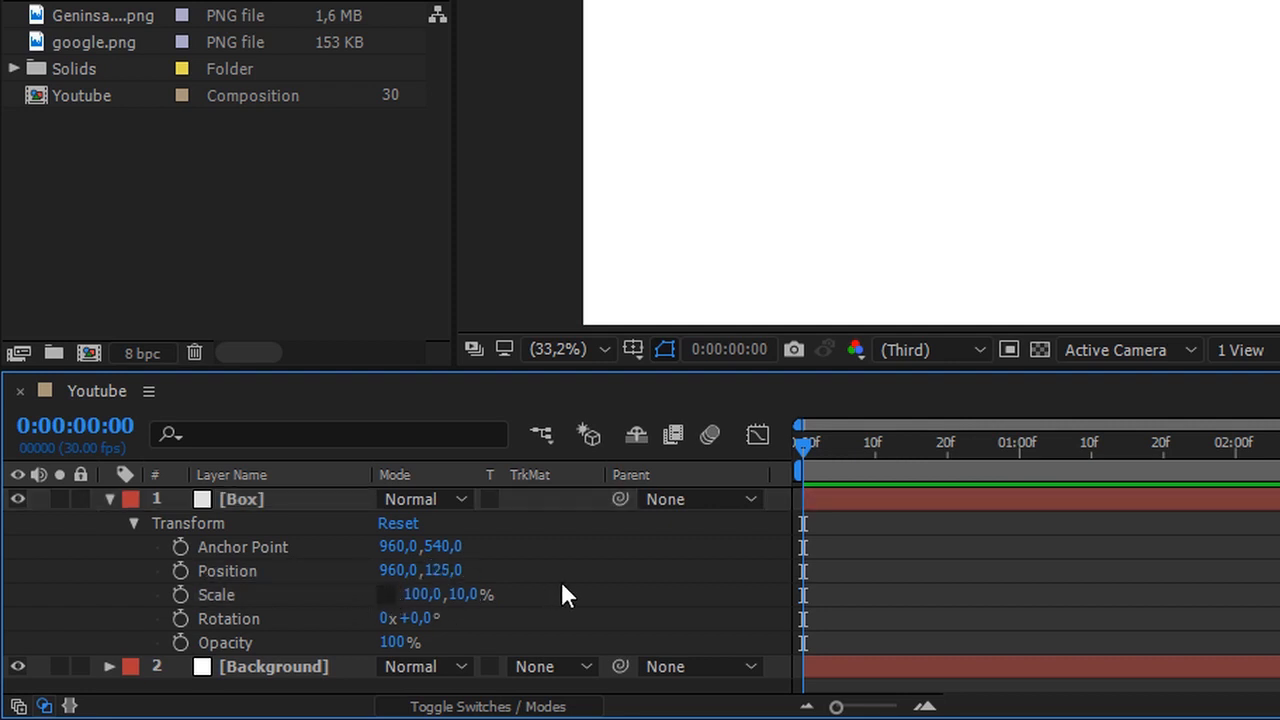
click(131, 523)
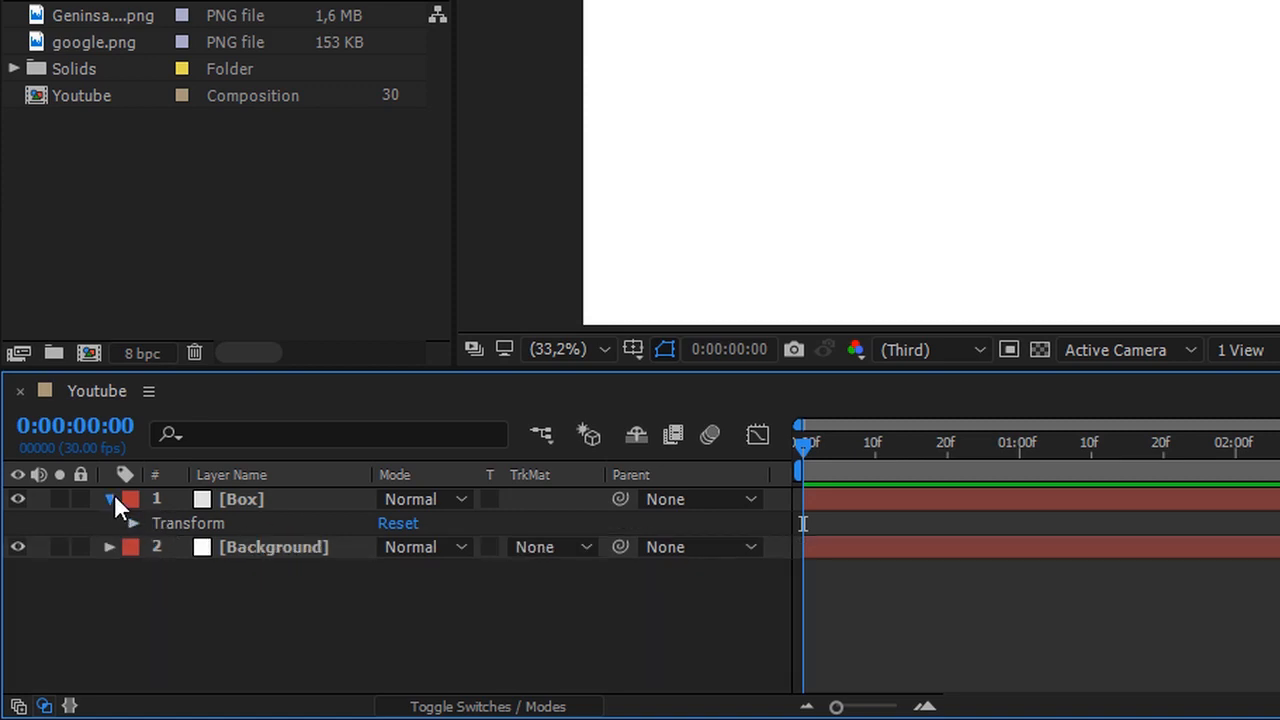
click(111, 498)
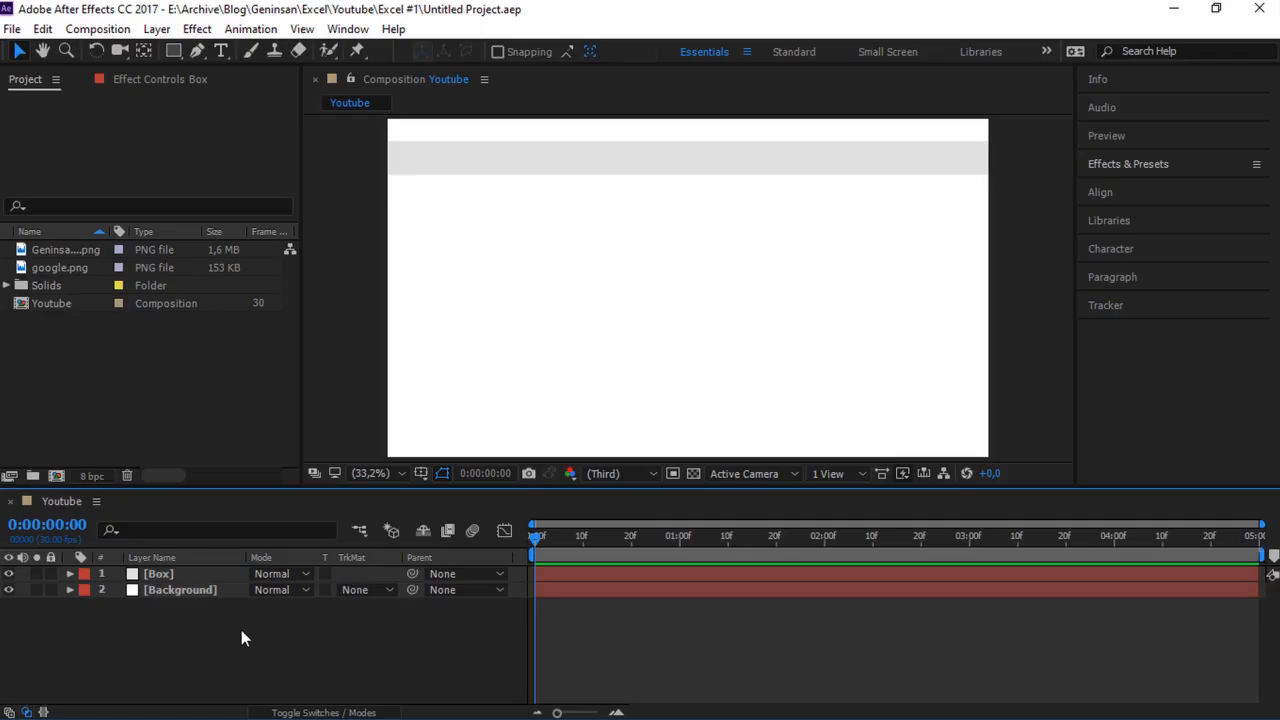
Draw a long, thin white rectangle shape inside the grey strip as a URL field, and collapse its layer
click(174, 51)
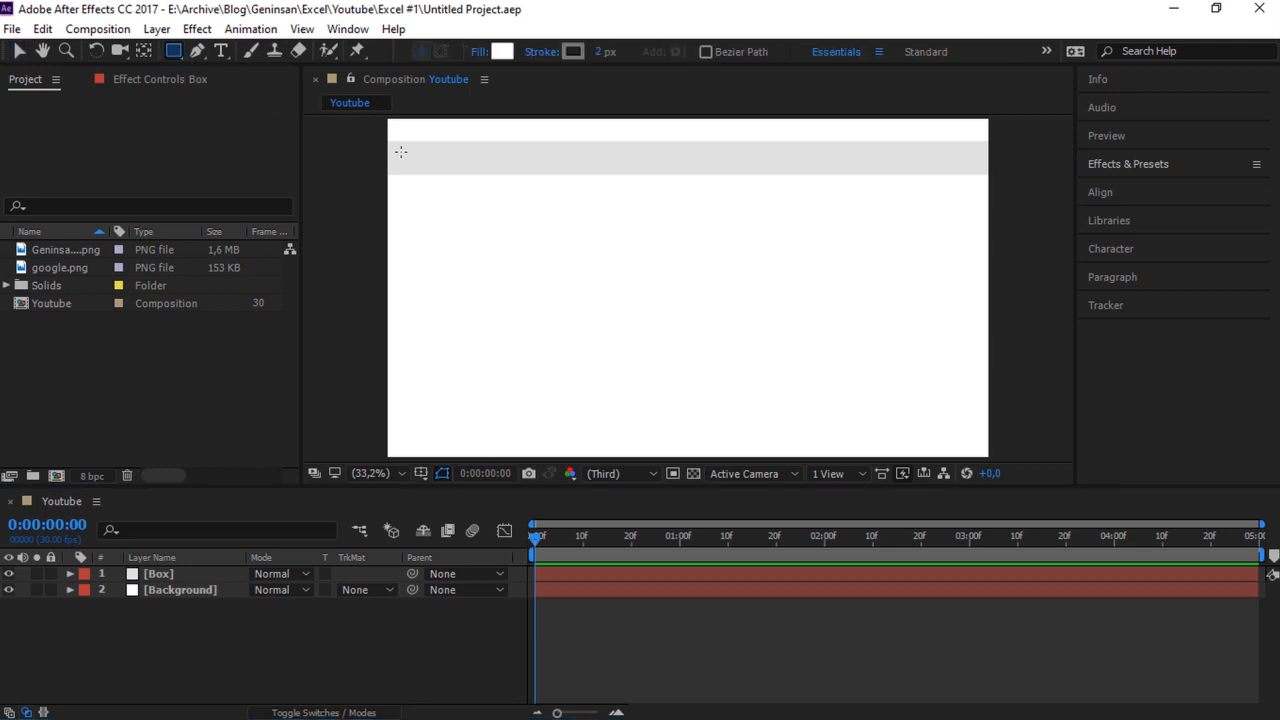
drag(416, 150, 918, 164)
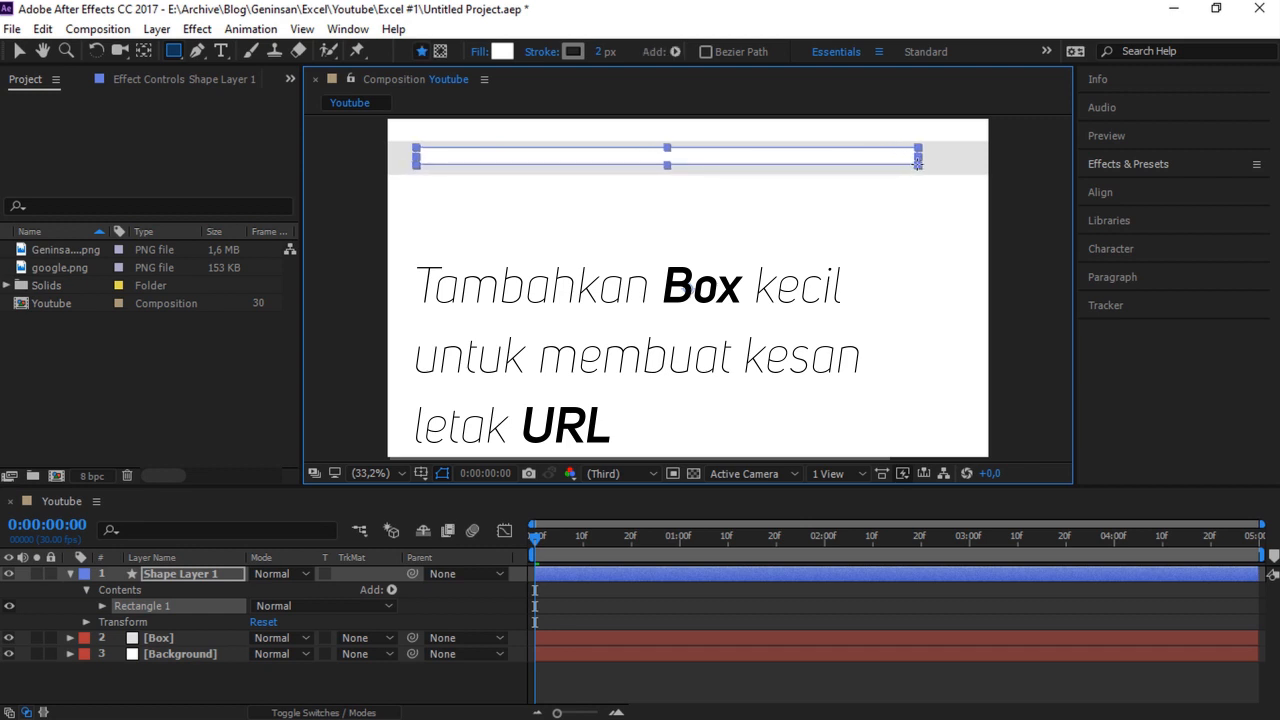
drag(918, 163, 916, 163)
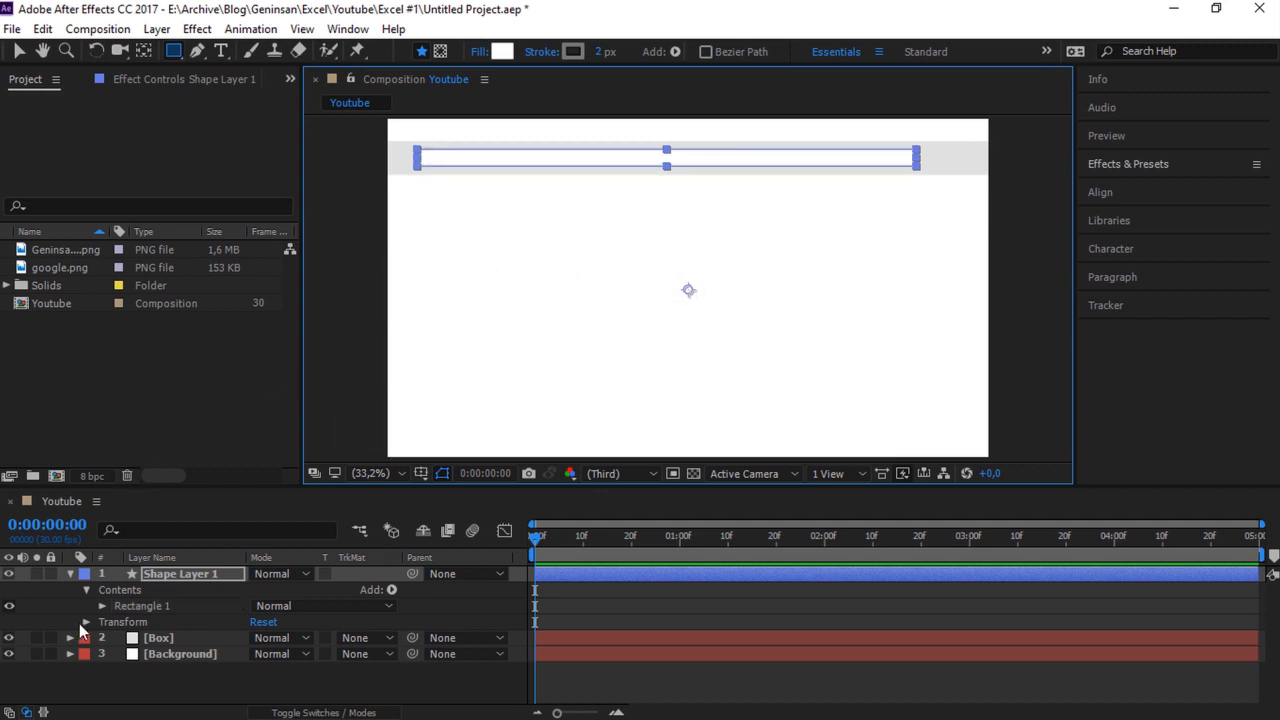
click(86, 594)
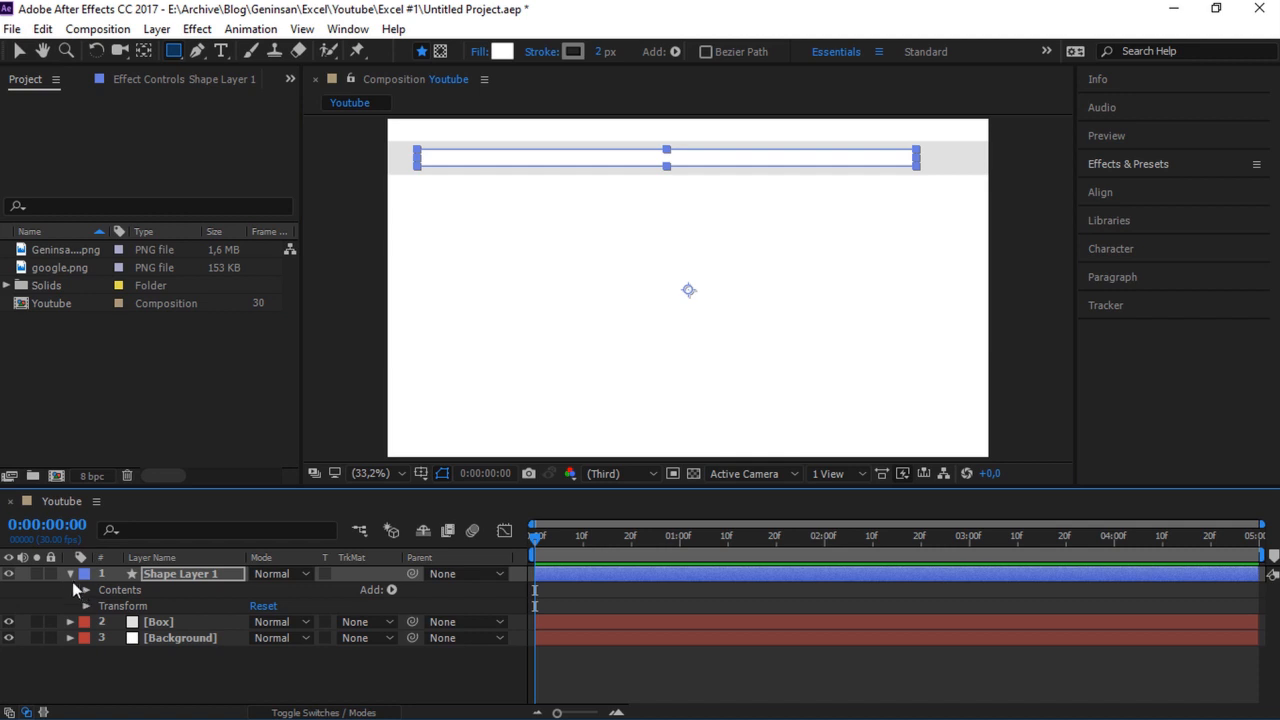
click(70, 574)
Set the Box layer's track matte to Alpha Inverted Matte "Shape Layer 1"
click(133, 646)
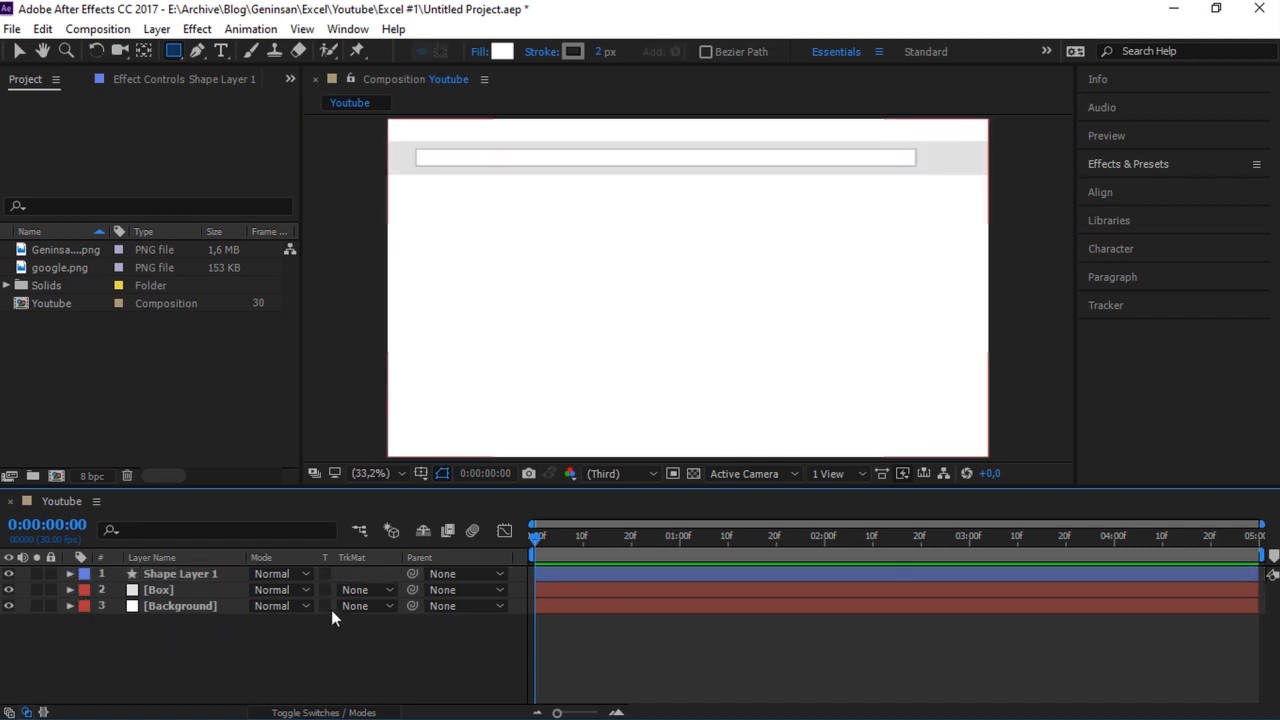
click(360, 590)
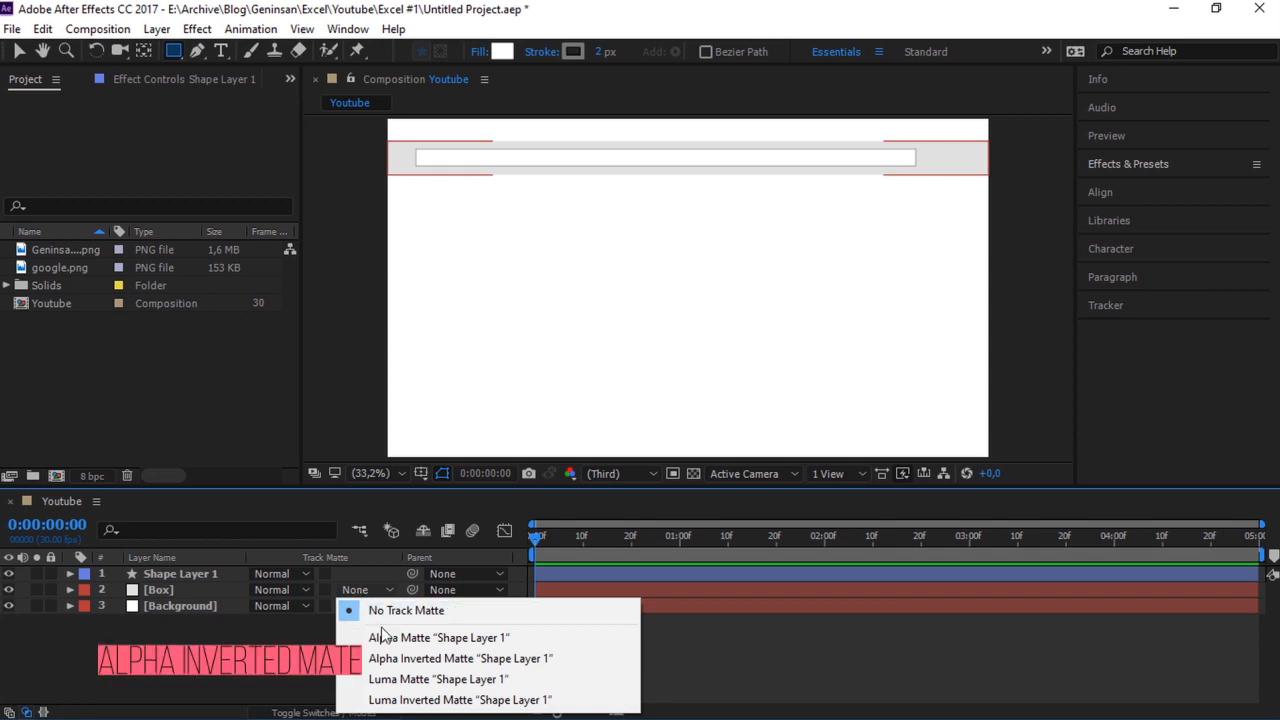
click(399, 658)
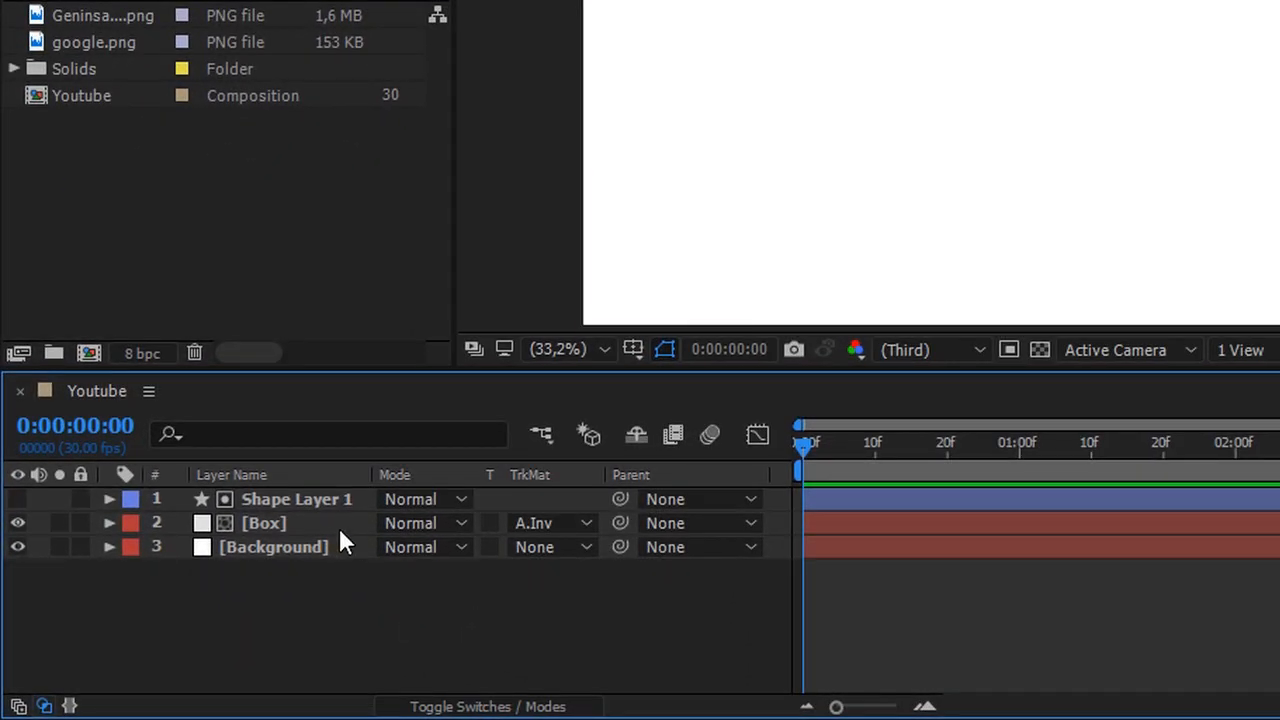
Add a scale keyframe on the Box layer at 0:00:01:00 with the horizontal scale set to 0%
click(204, 589)
key(s)
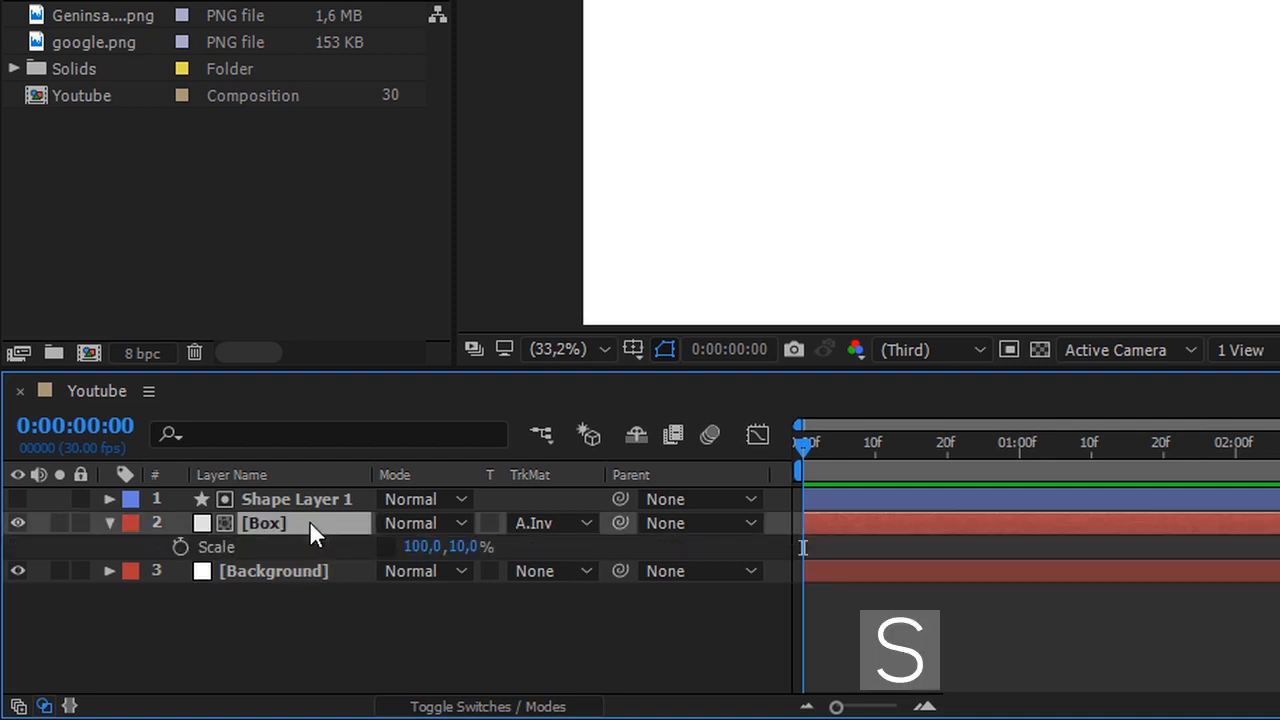
drag(414, 543, 363, 543)
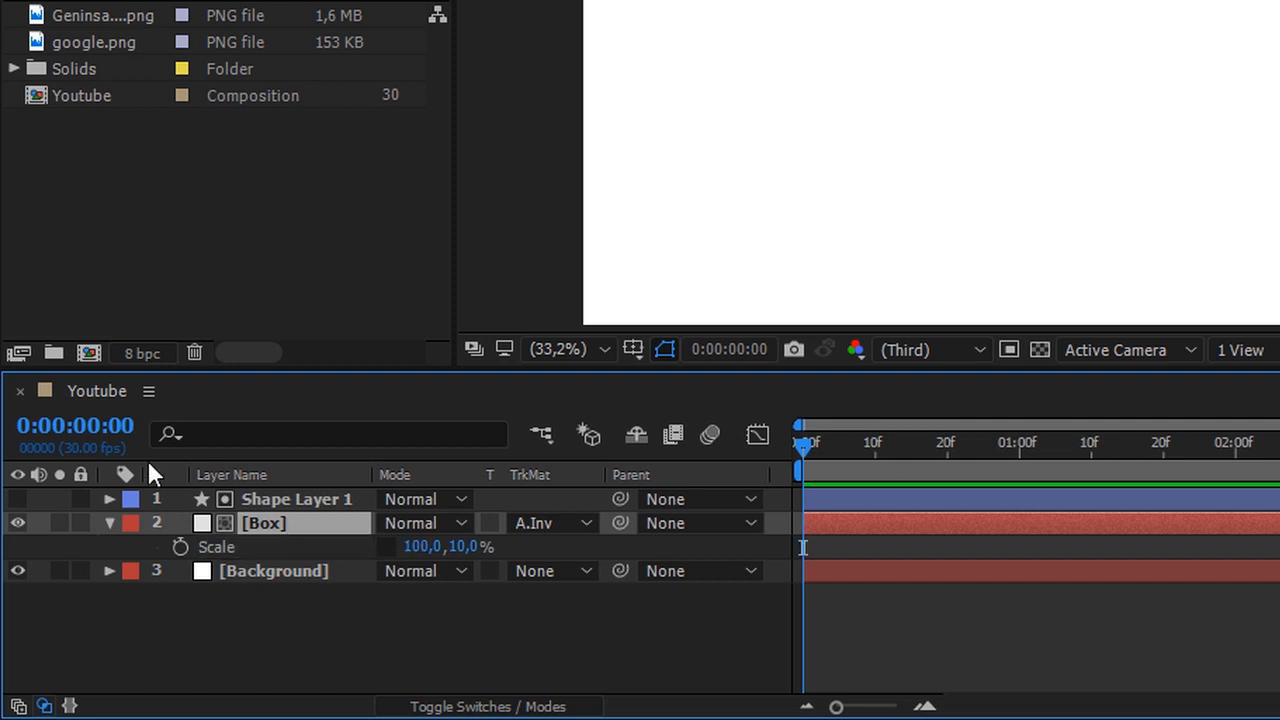
click(101, 424)
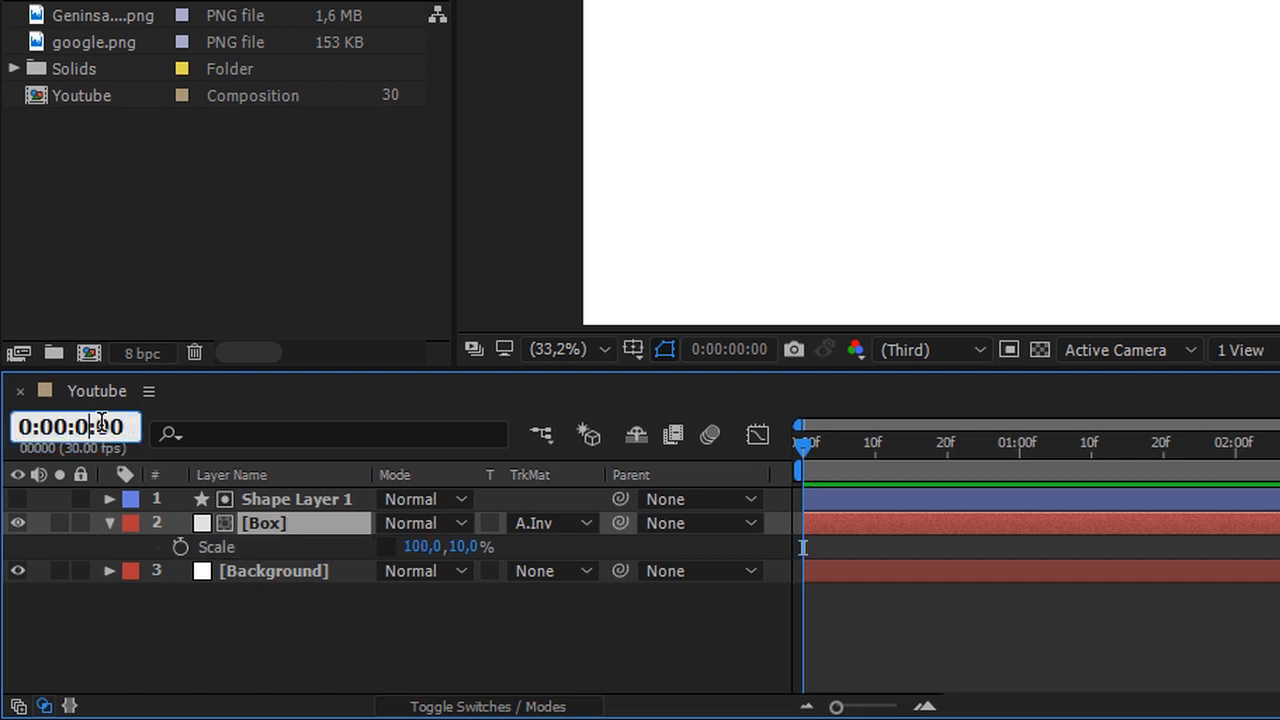
text(100)
key(Return)
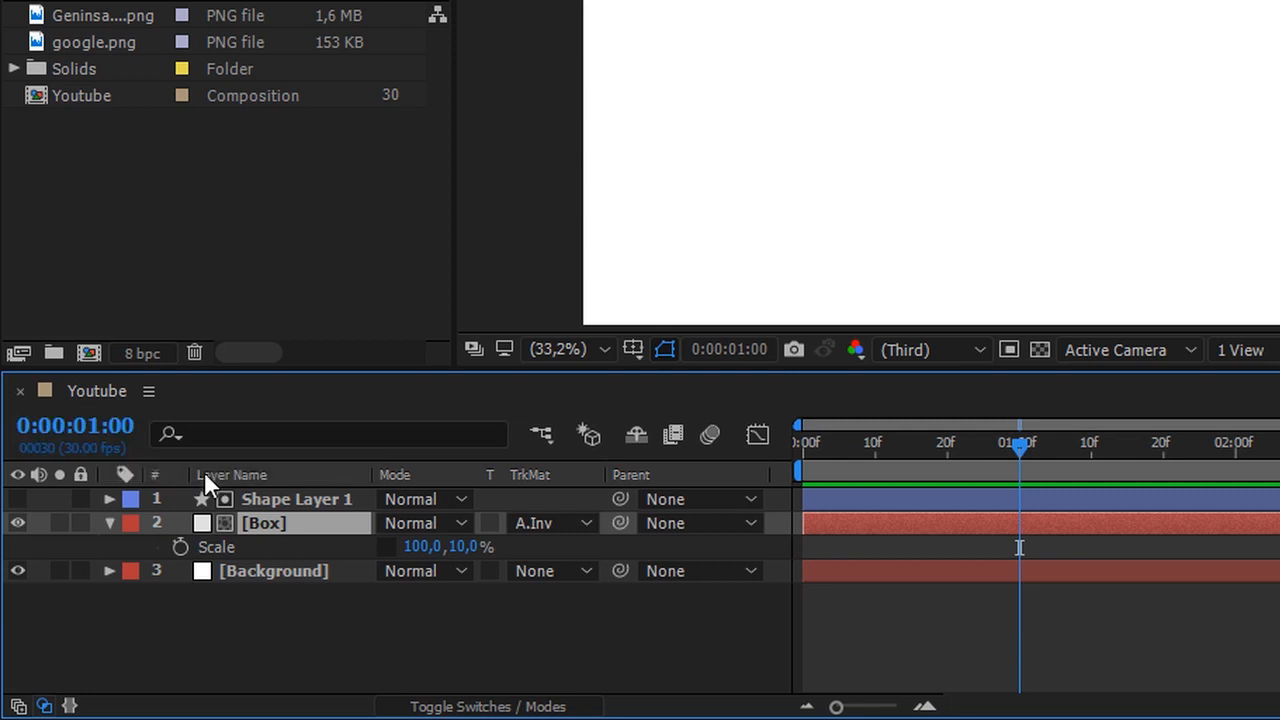
click(415, 547)
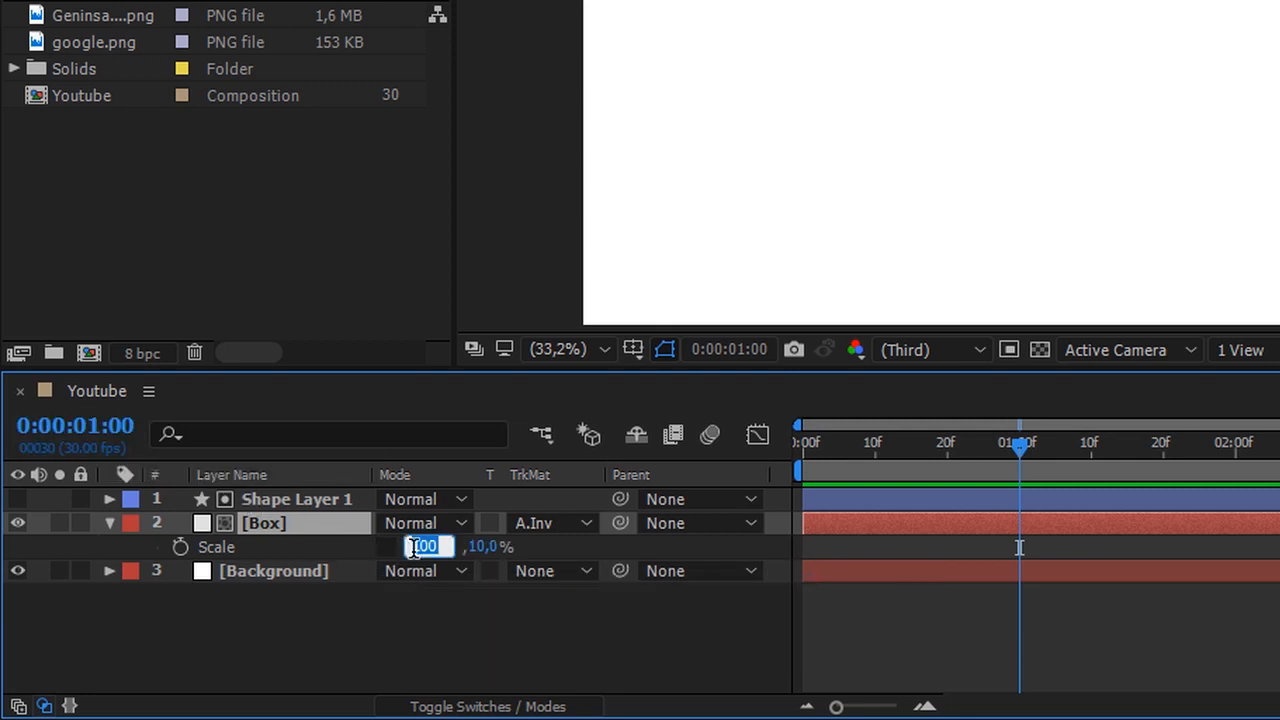
text(0)
key(Return)
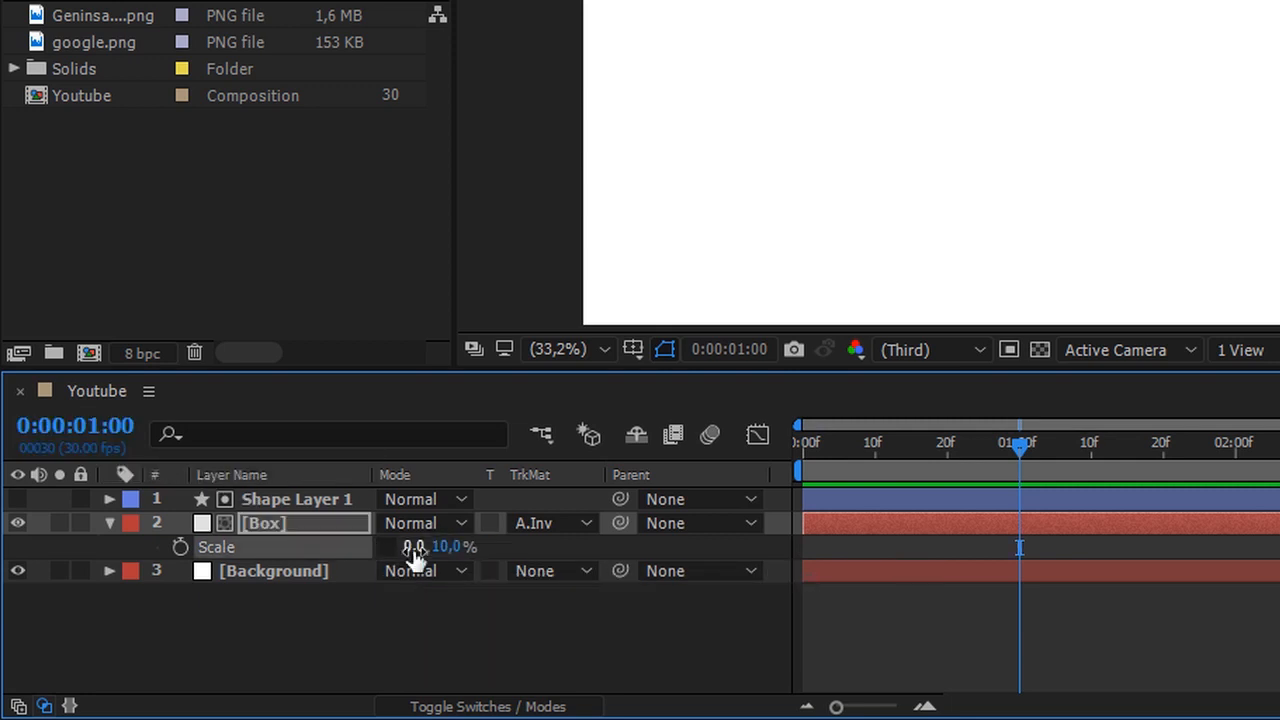
click(180, 547)
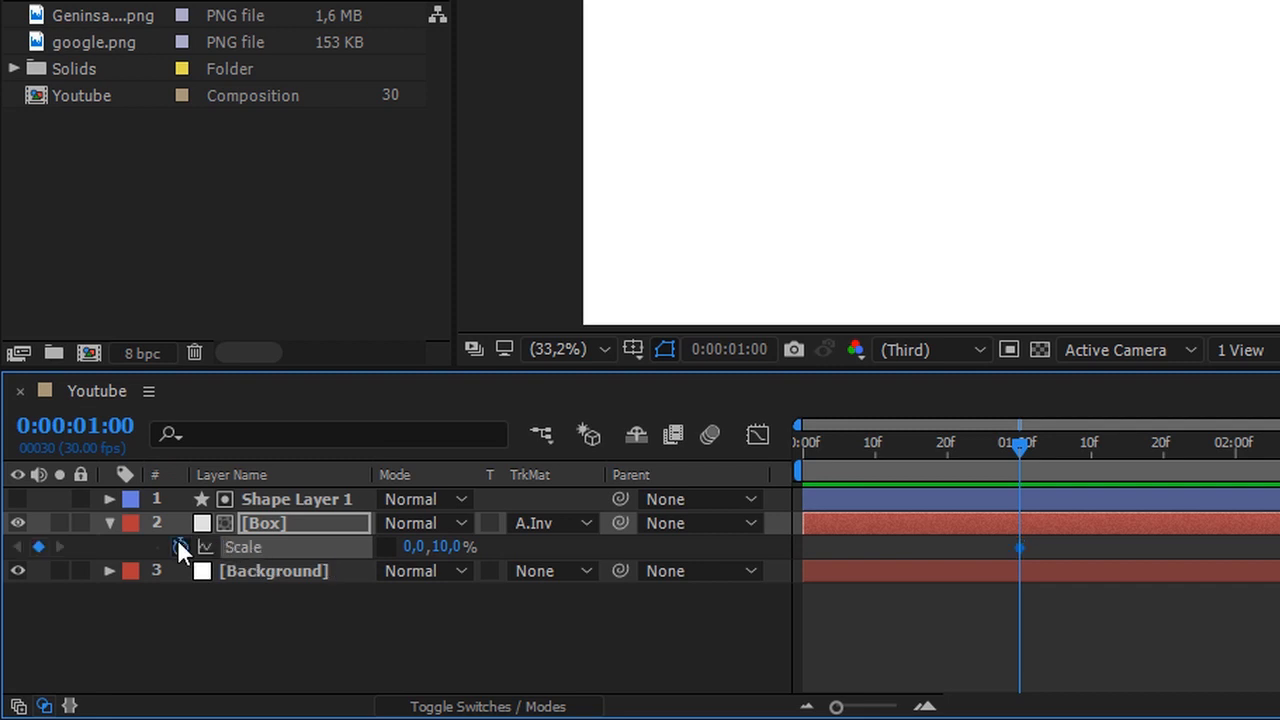
Keyframe the Box layer's horizontal scale to 100% at 0:00:01:15
click(110, 432)
key(BackSpace)
text(15)
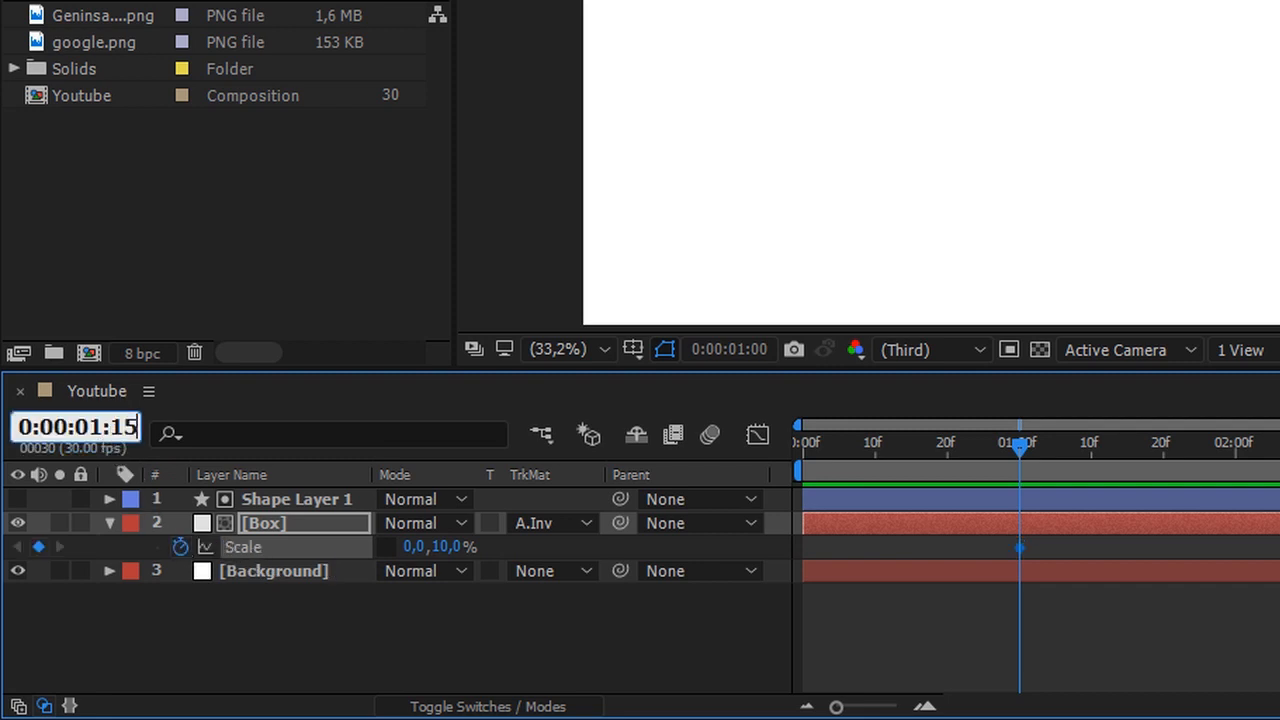
key(Return)
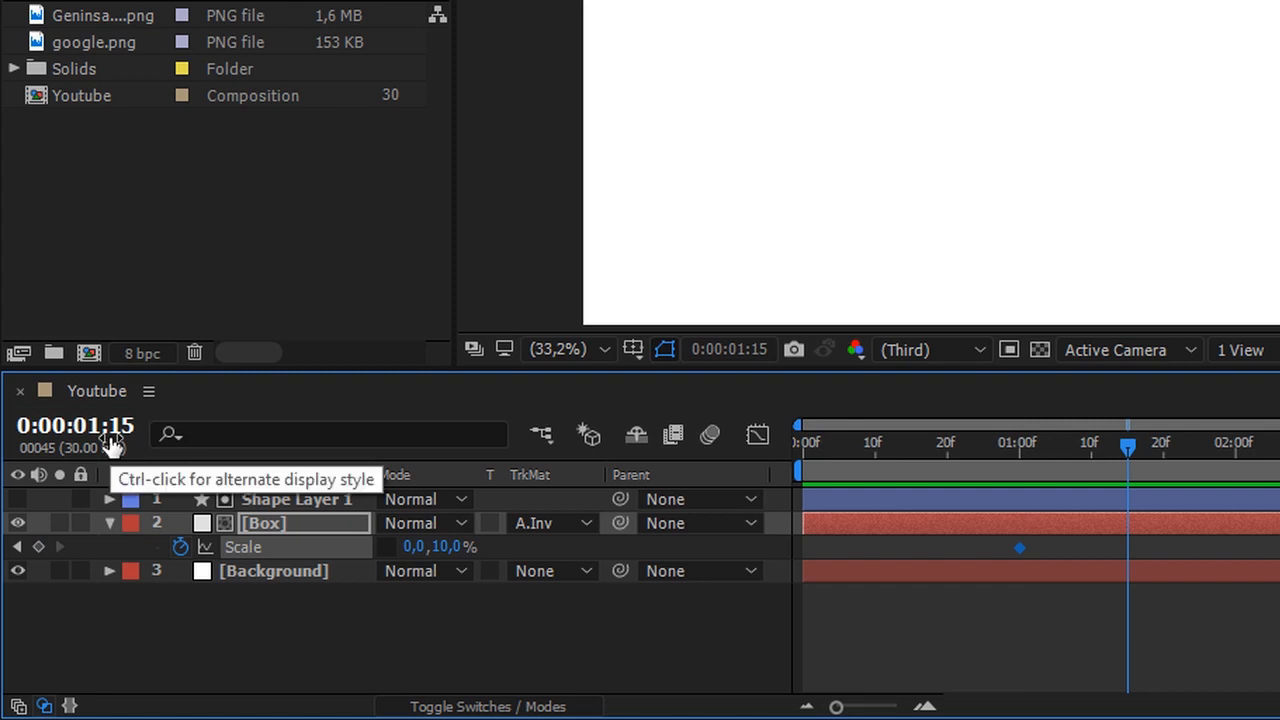
click(412, 547)
text(100)
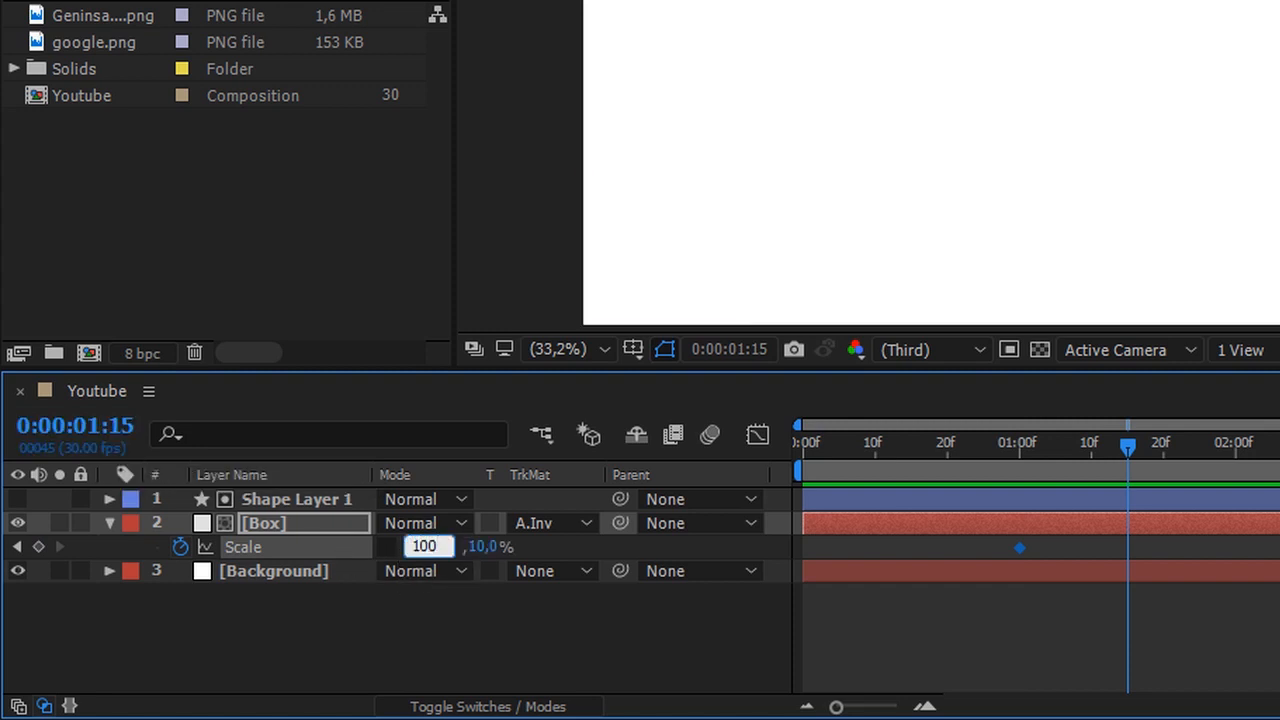
key(Return)
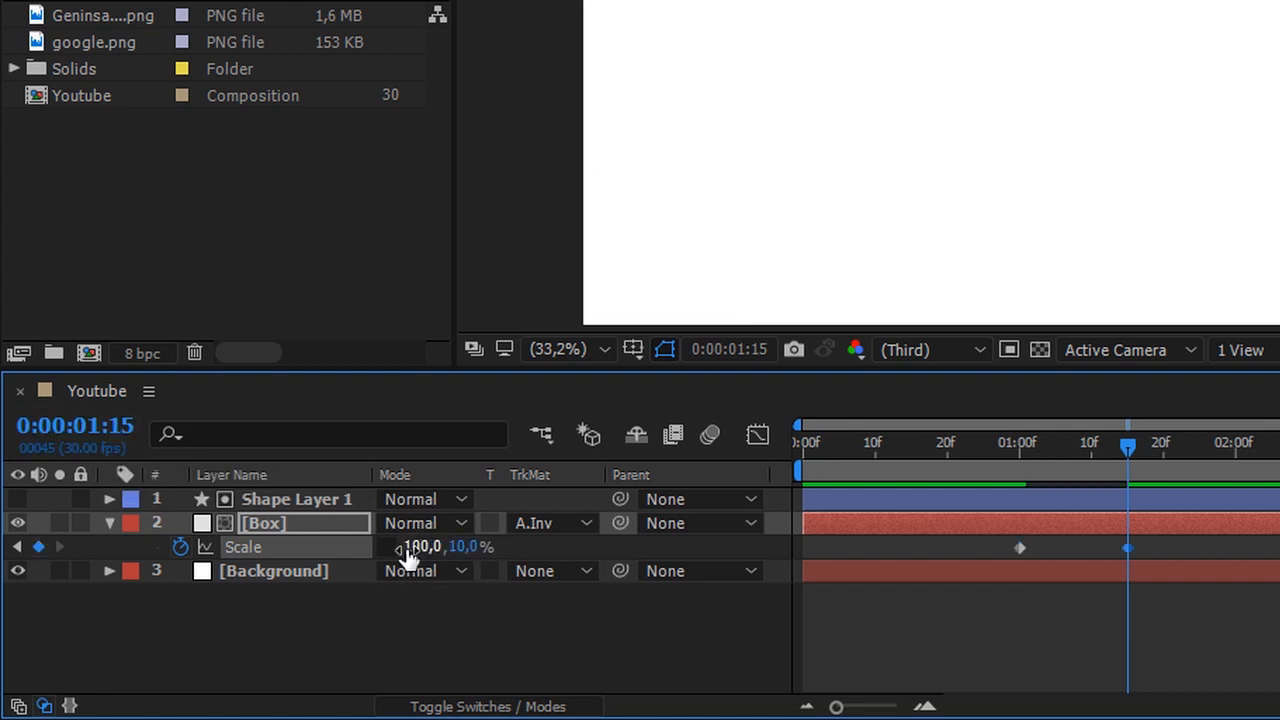
Apply Easy Ease to both of the Box layer's scale keyframes
drag(1174, 543, 1011, 557)
right_click(1022, 549)
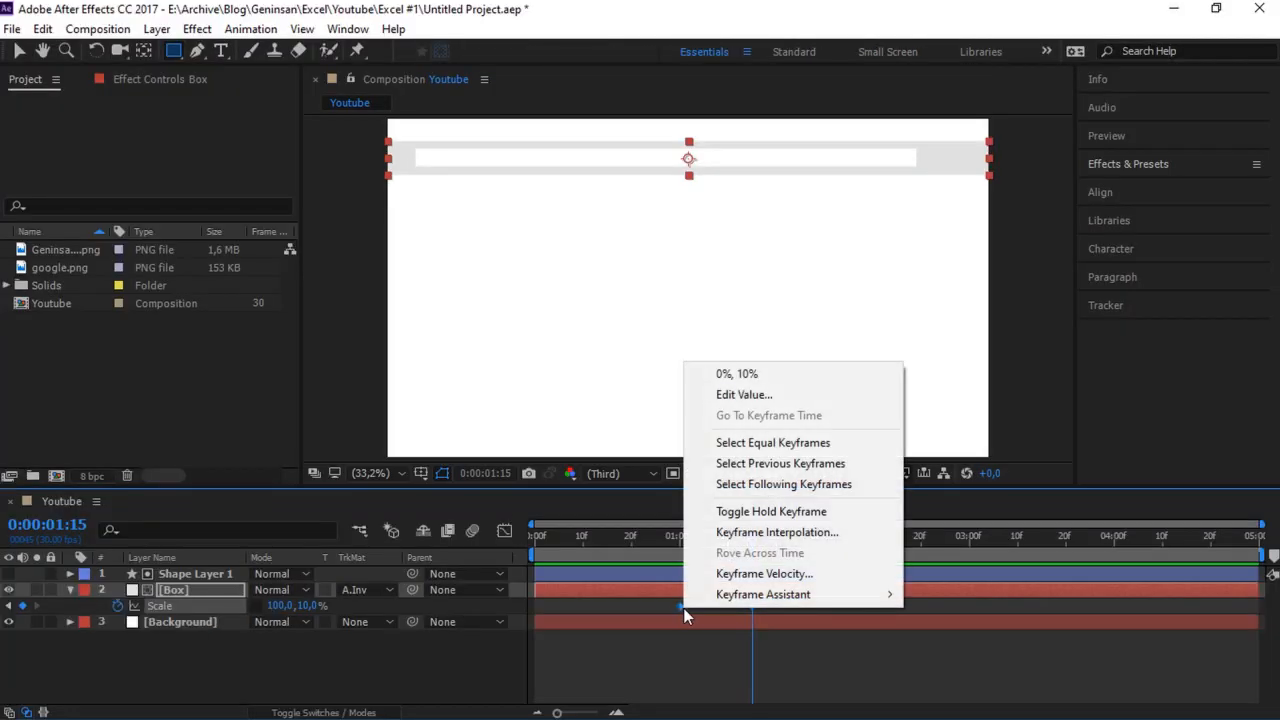
mouse_move(886, 596)
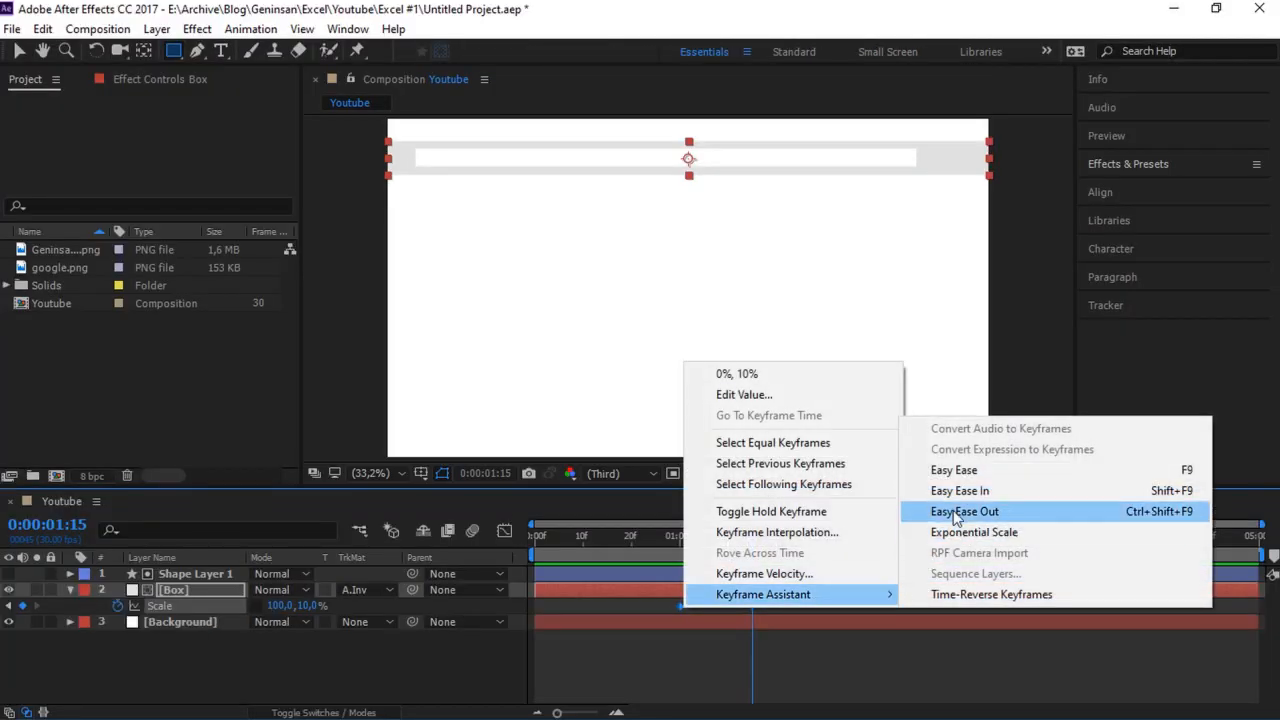
click(963, 471)
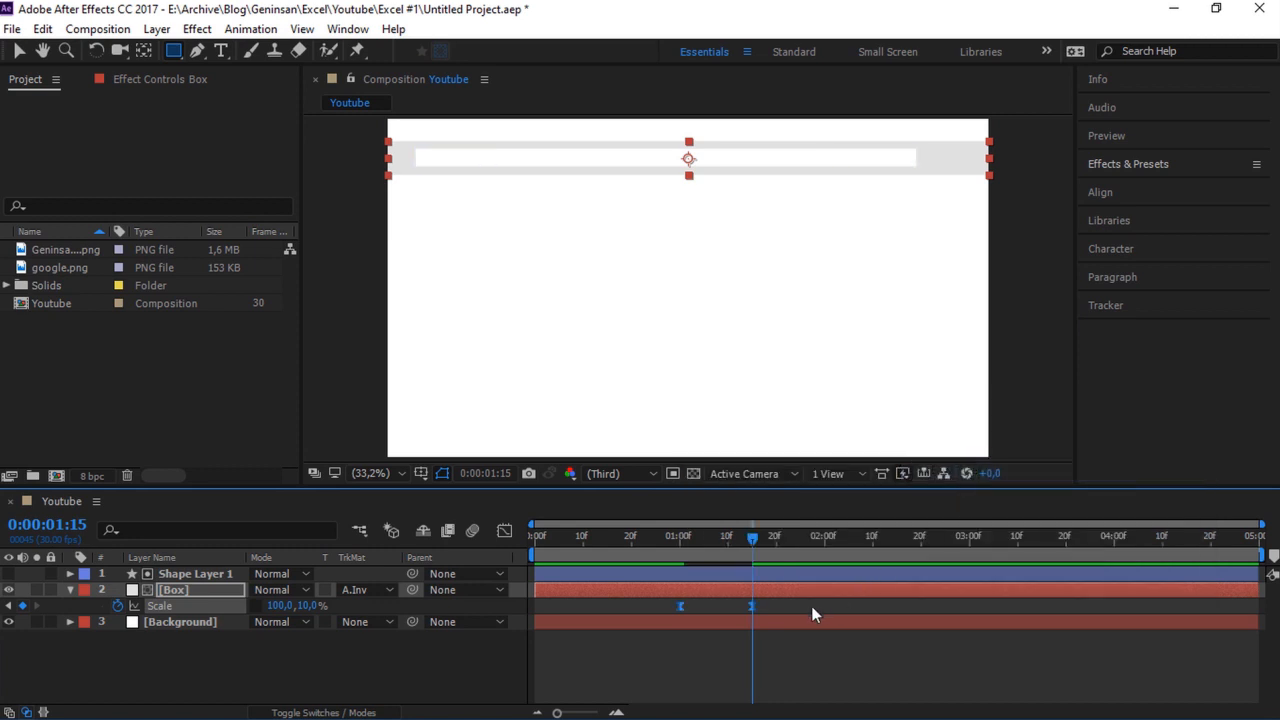
Lengthen the incoming ease of the Box scale's end keyframe in the speed graph, and collapse the layer's properties
click(505, 530)
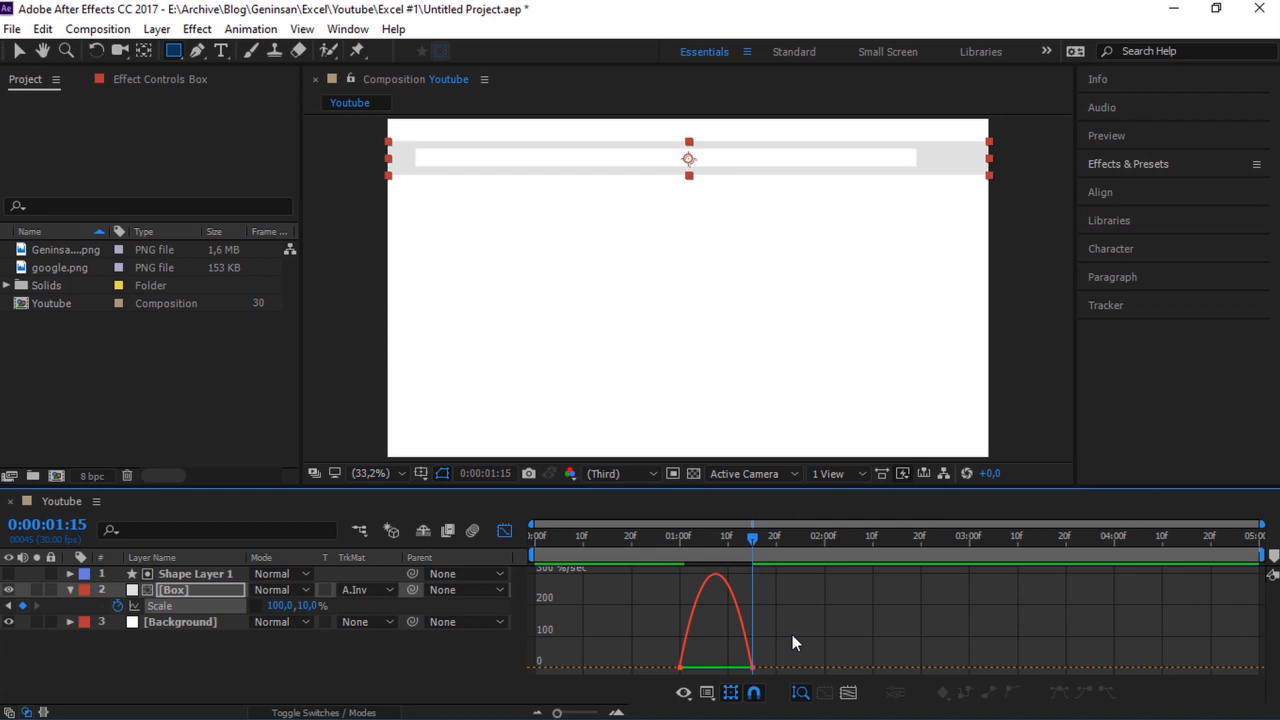
drag(792, 634, 614, 693)
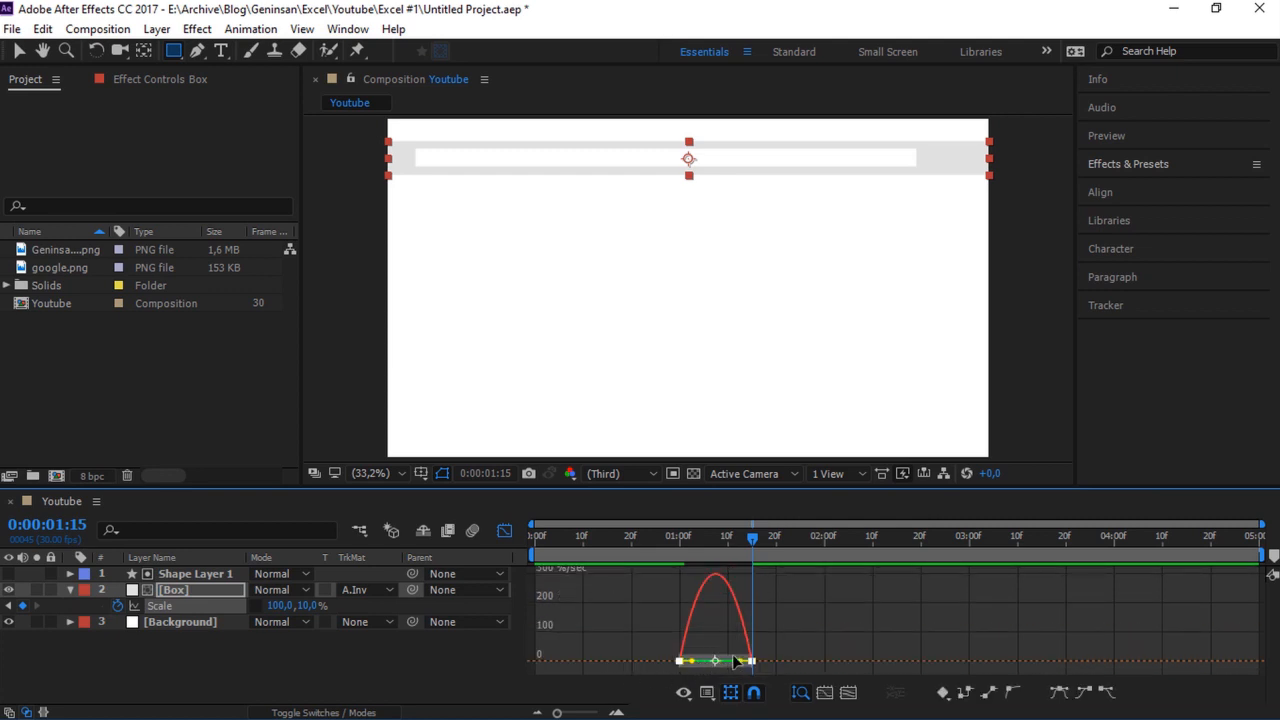
drag(745, 665, 708, 664)
click(504, 531)
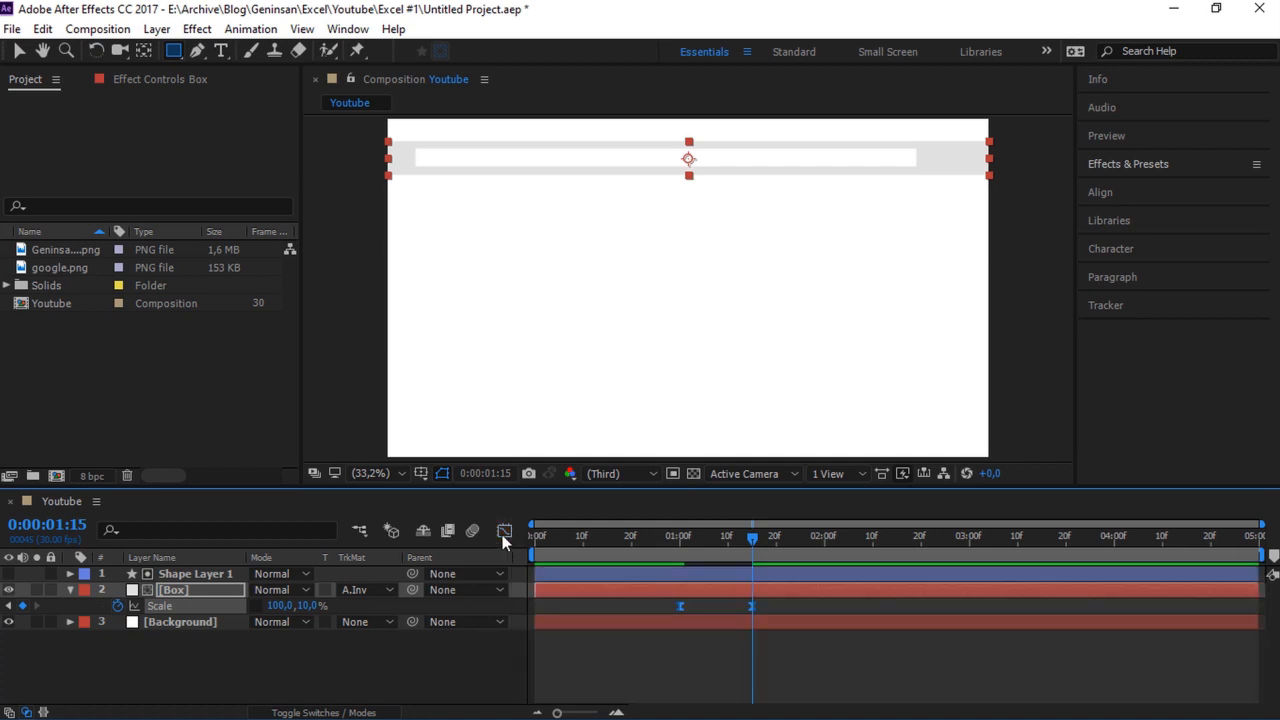
click(70, 590)
Preview the Box scale animation from the start of the composition
drag(586, 537, 518, 563)
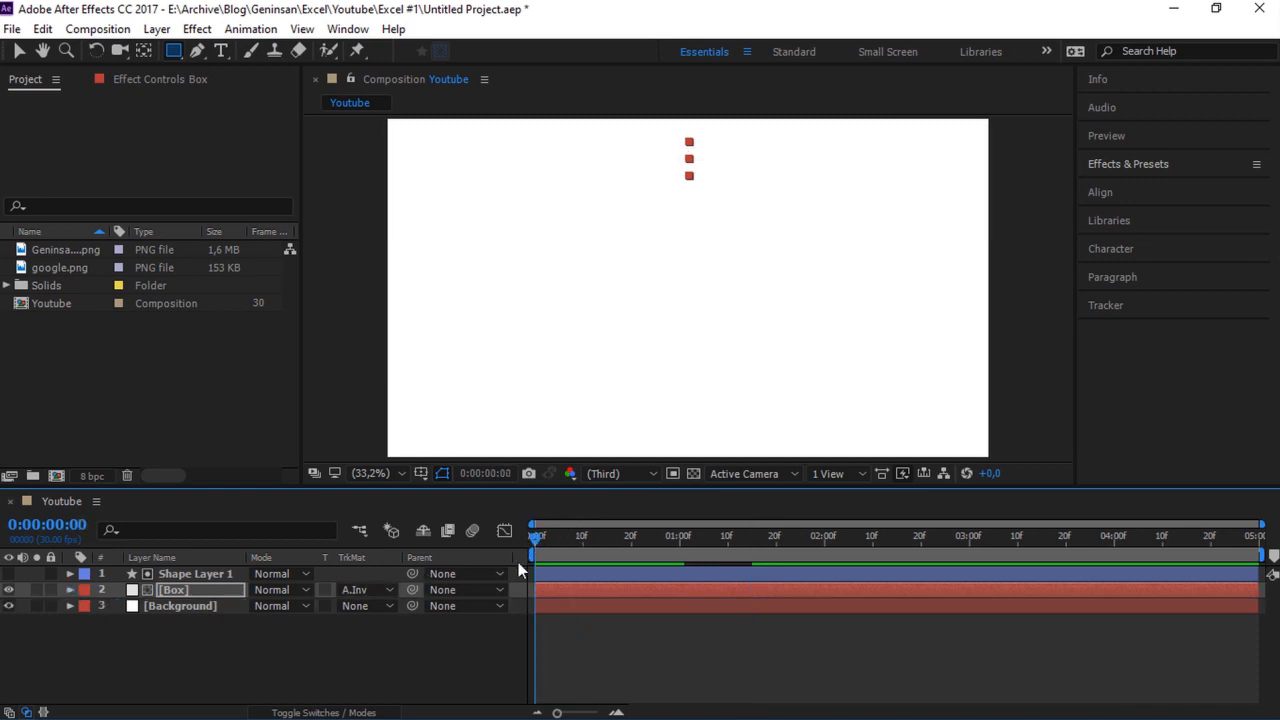
click(582, 650)
key(space)
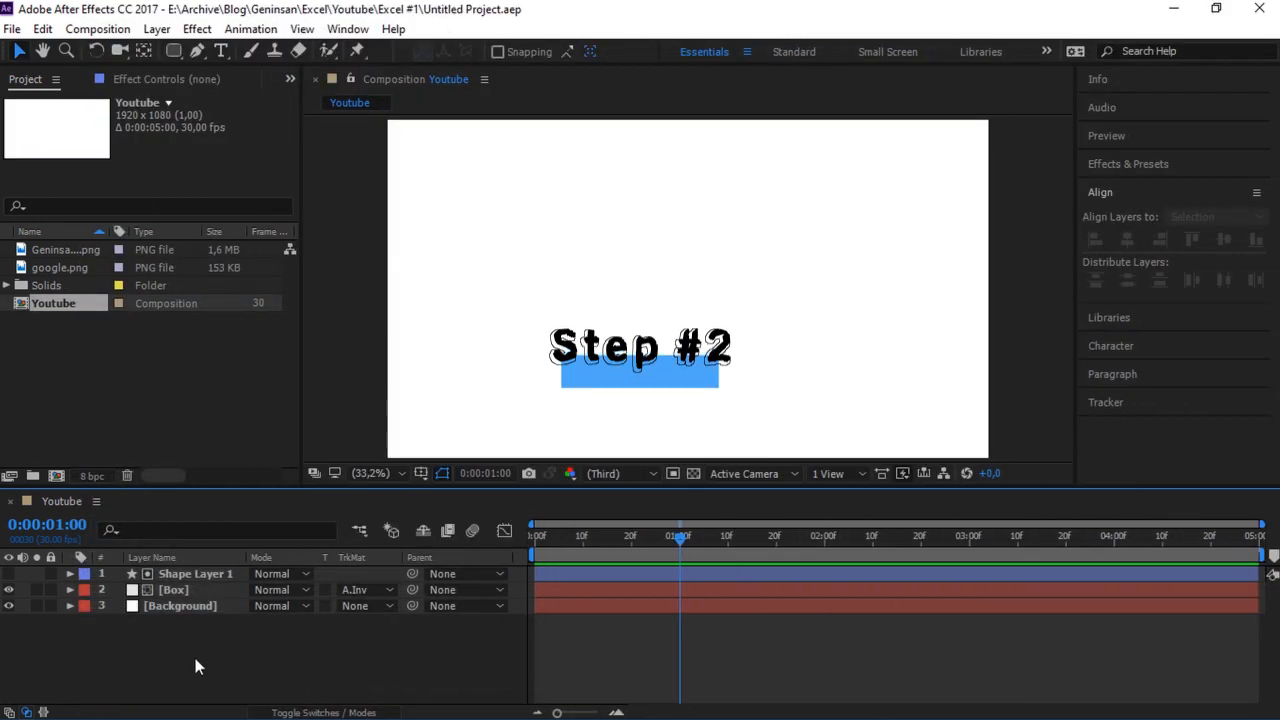
Draw a white rounded rectangle about 990 by 102 px near the middle of the composition, with a 2 px #777777 stroke
click(172, 51)
drag(187, 59, 208, 70)
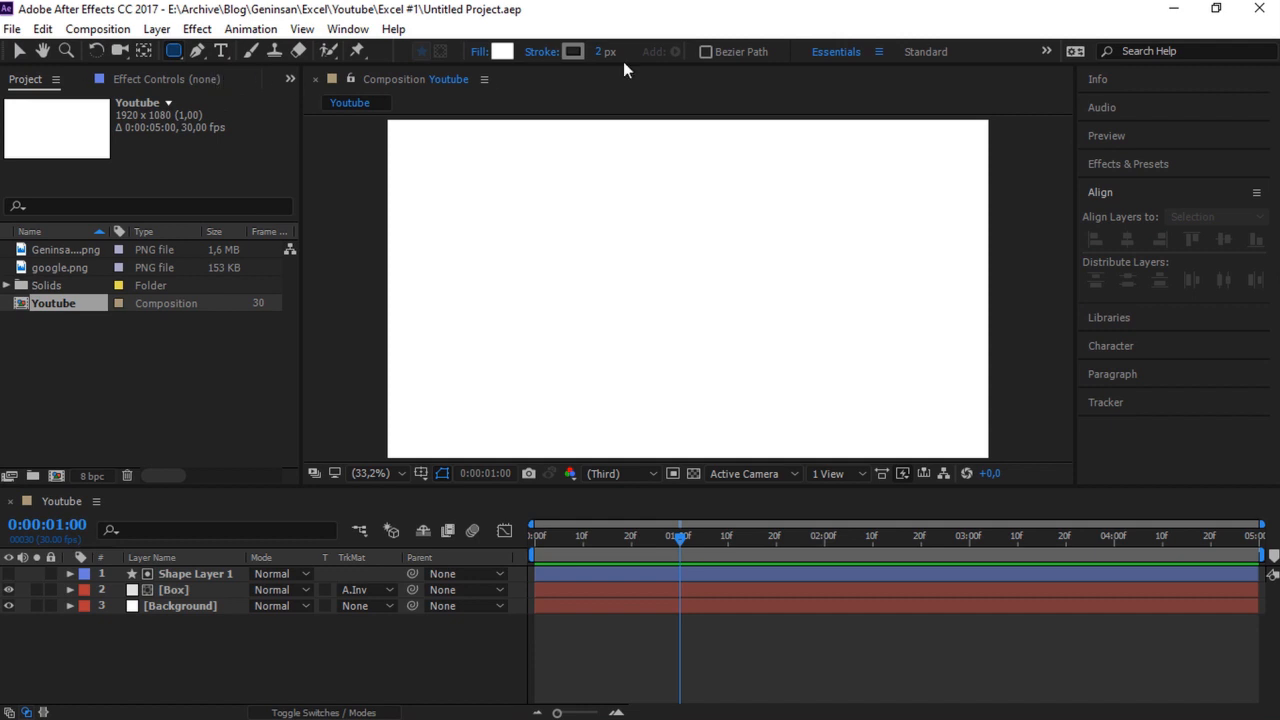
click(573, 52)
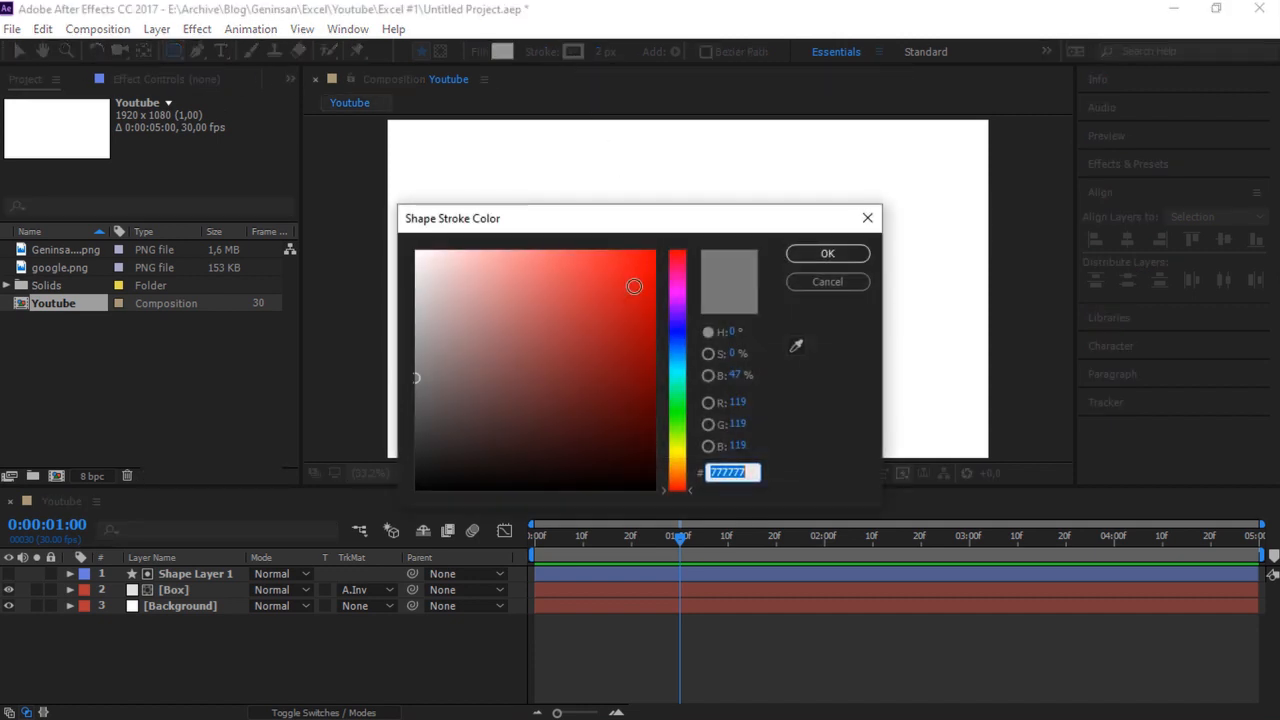
click(827, 253)
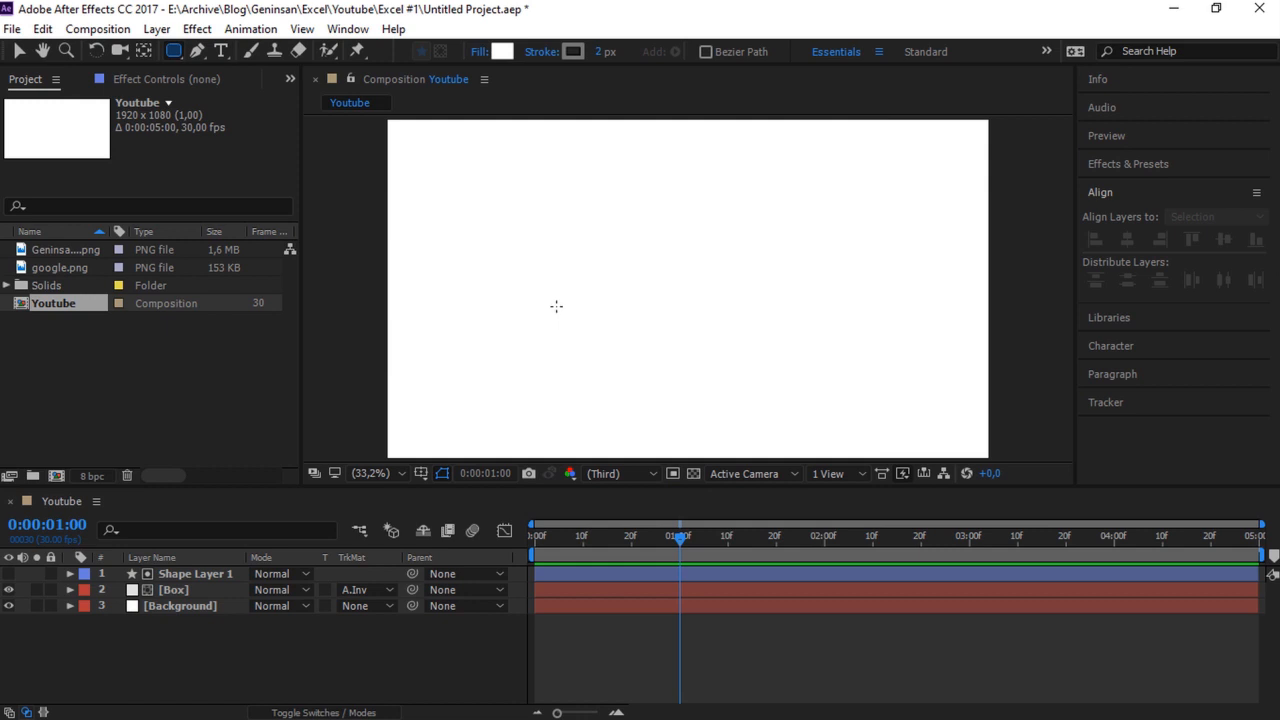
mouse_move(552, 297)
mouse_down()
mouse_move(829, 340)
mouse_move(864, 310)
mouse_move(863, 328)
mouse_up()
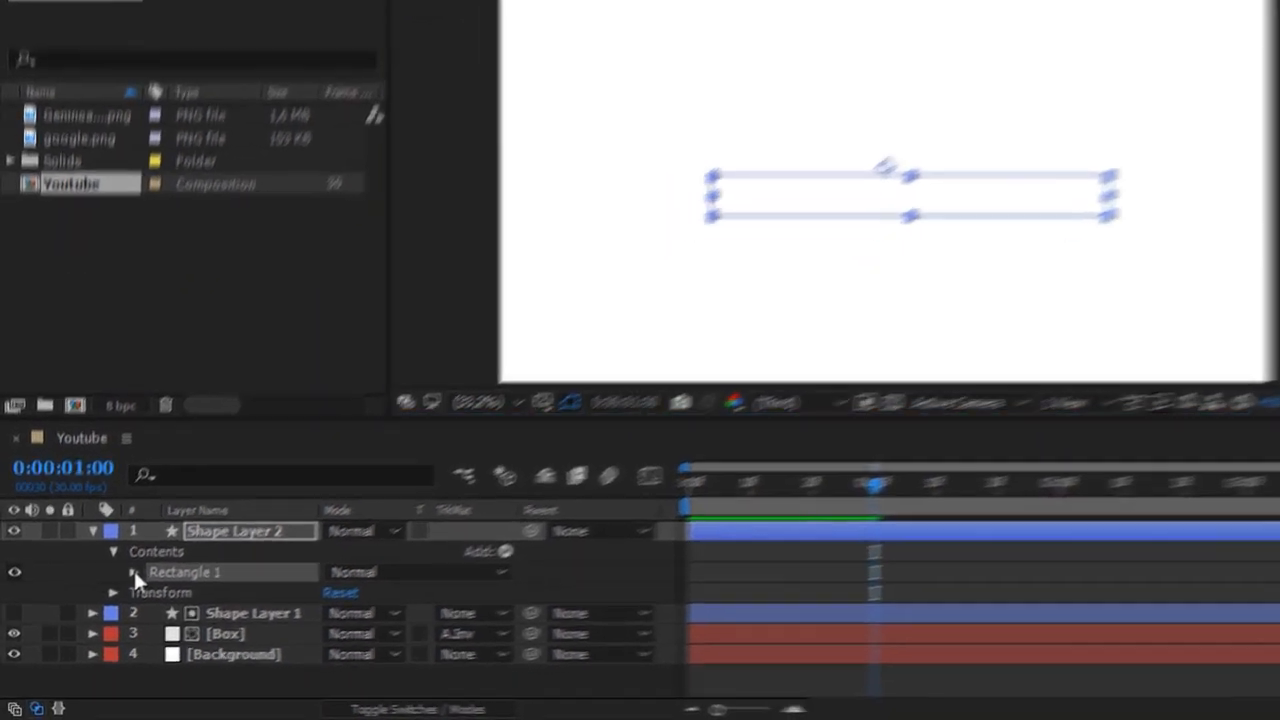
Set the rounded rectangle's path size to 1000 by 80
click(103, 606)
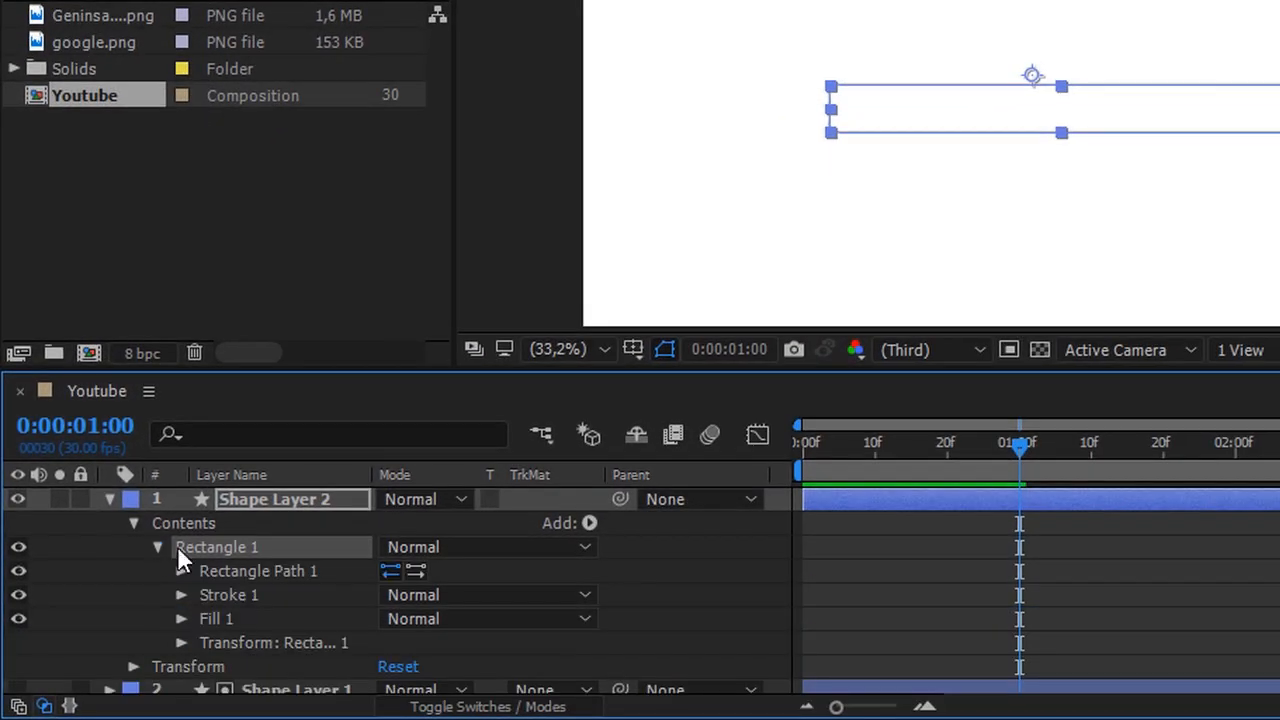
click(182, 569)
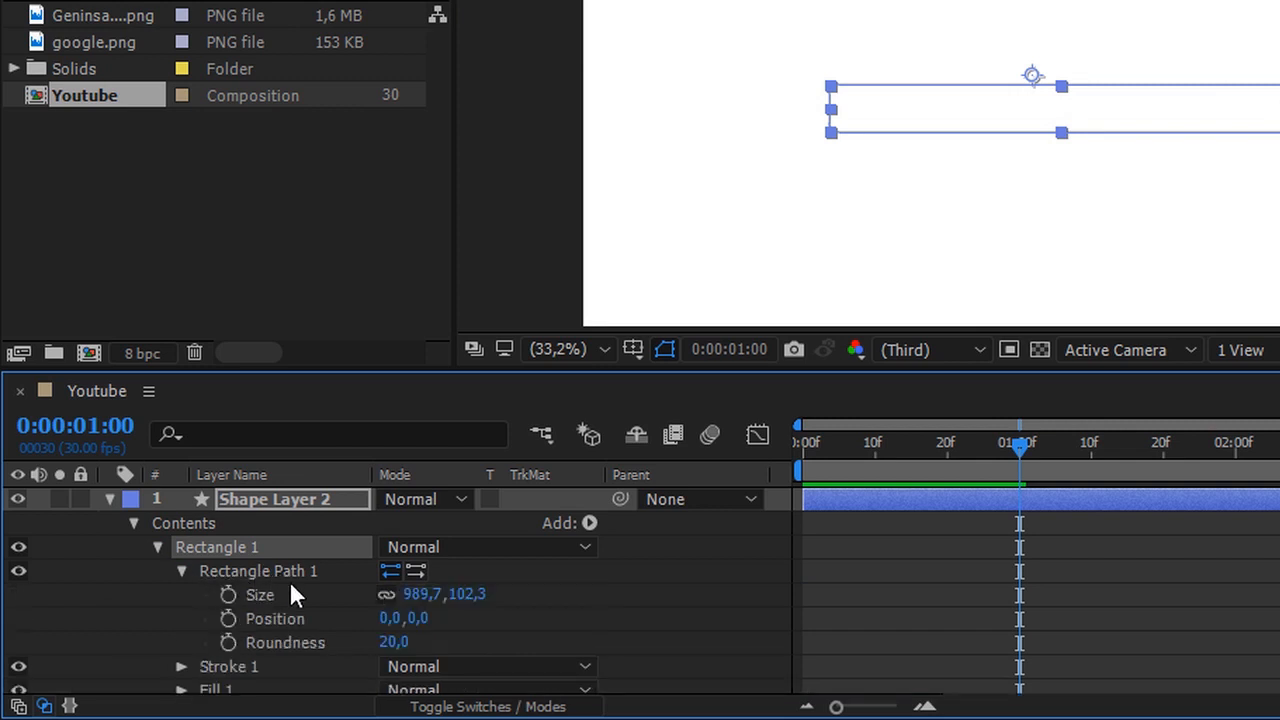
click(407, 594)
text(1)
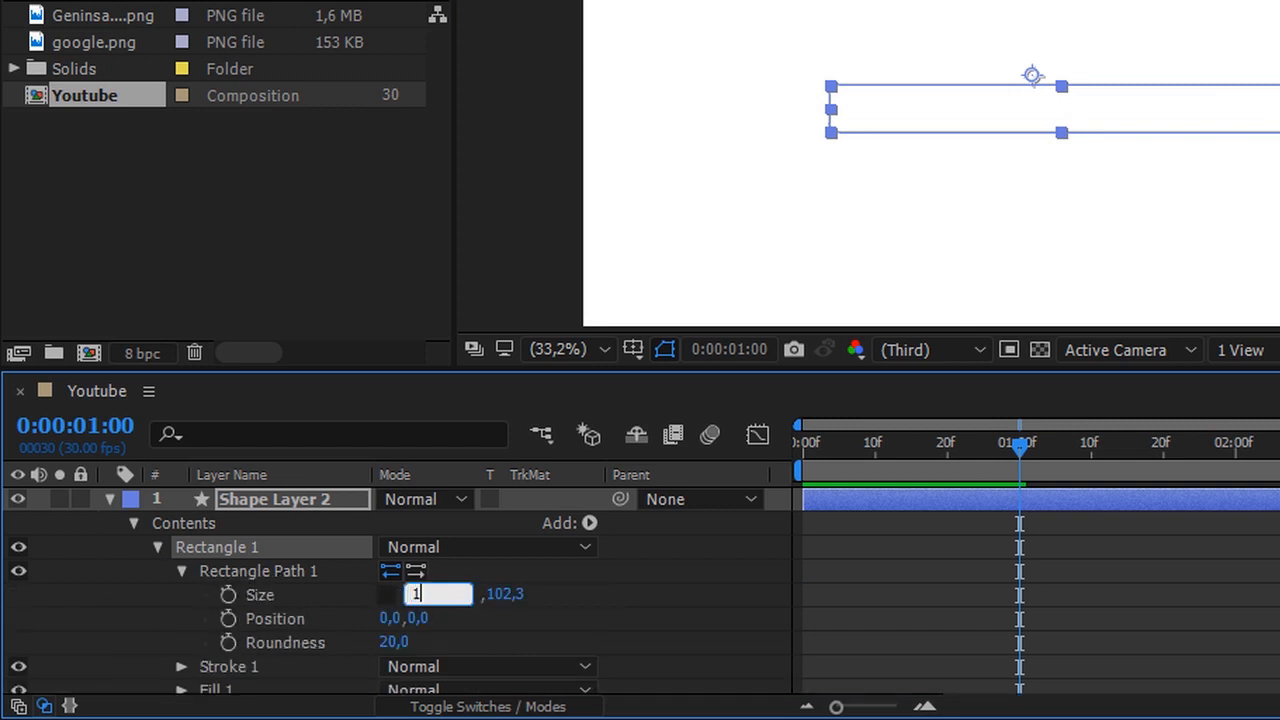
text(000)
key(Return)
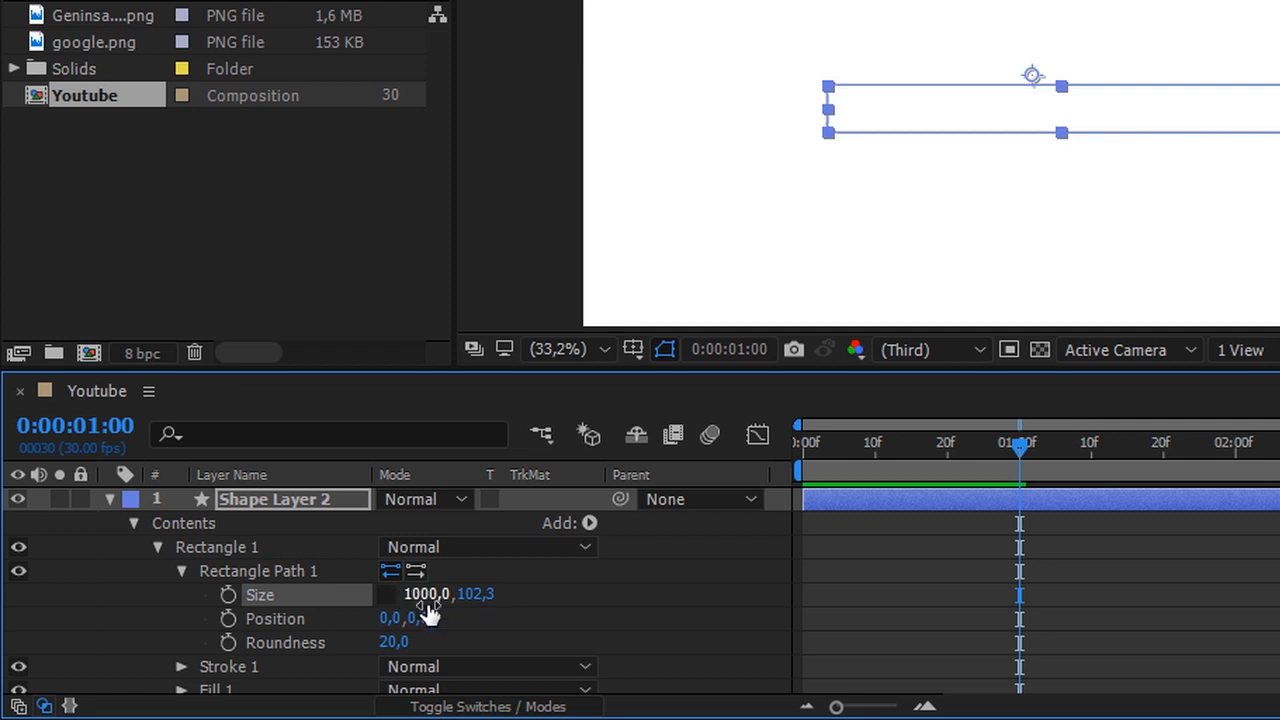
click(474, 594)
text(80)
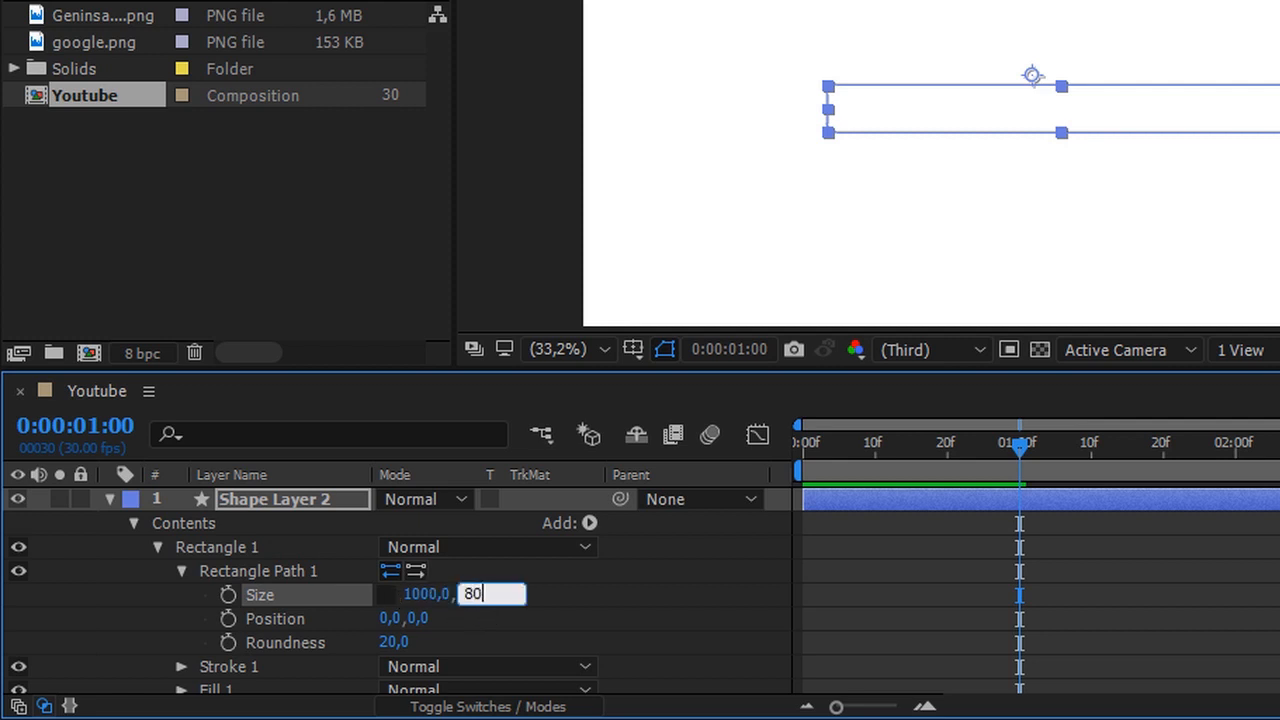
key(Return)
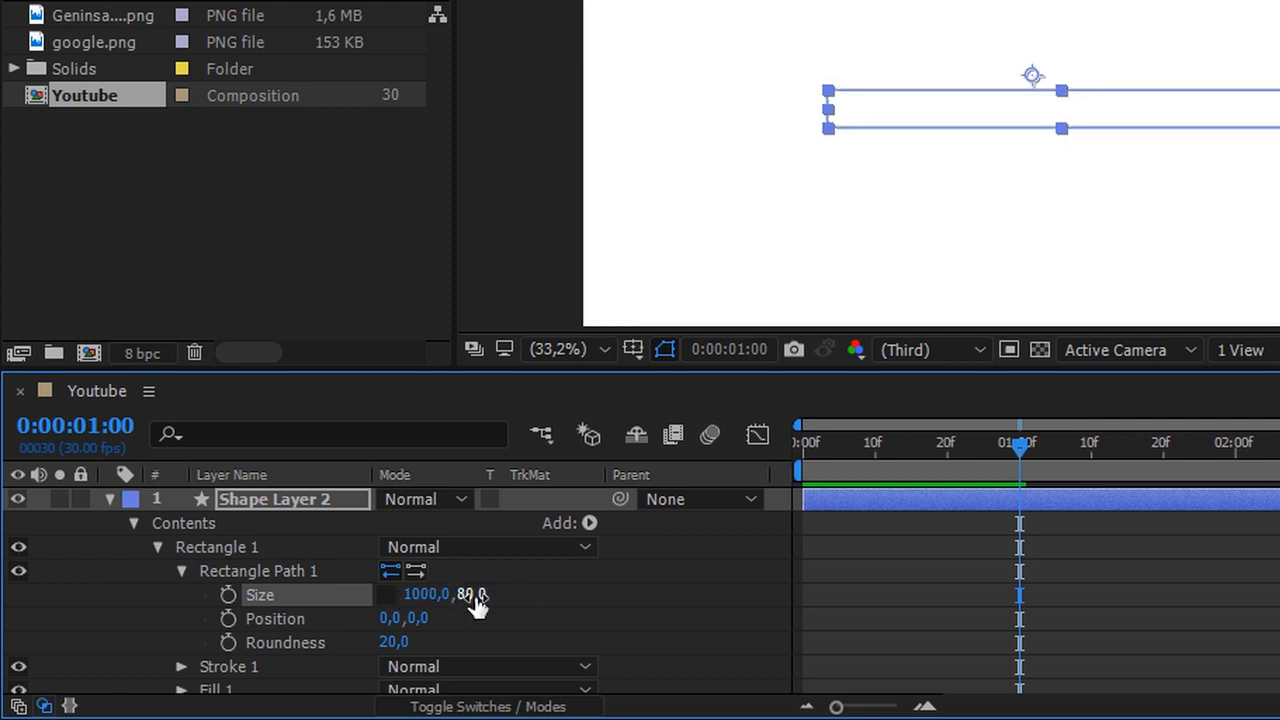
Set the rounded rectangle's roundness to 100 and collapse the layer's properties
click(393, 642)
text(100)
key(Return)
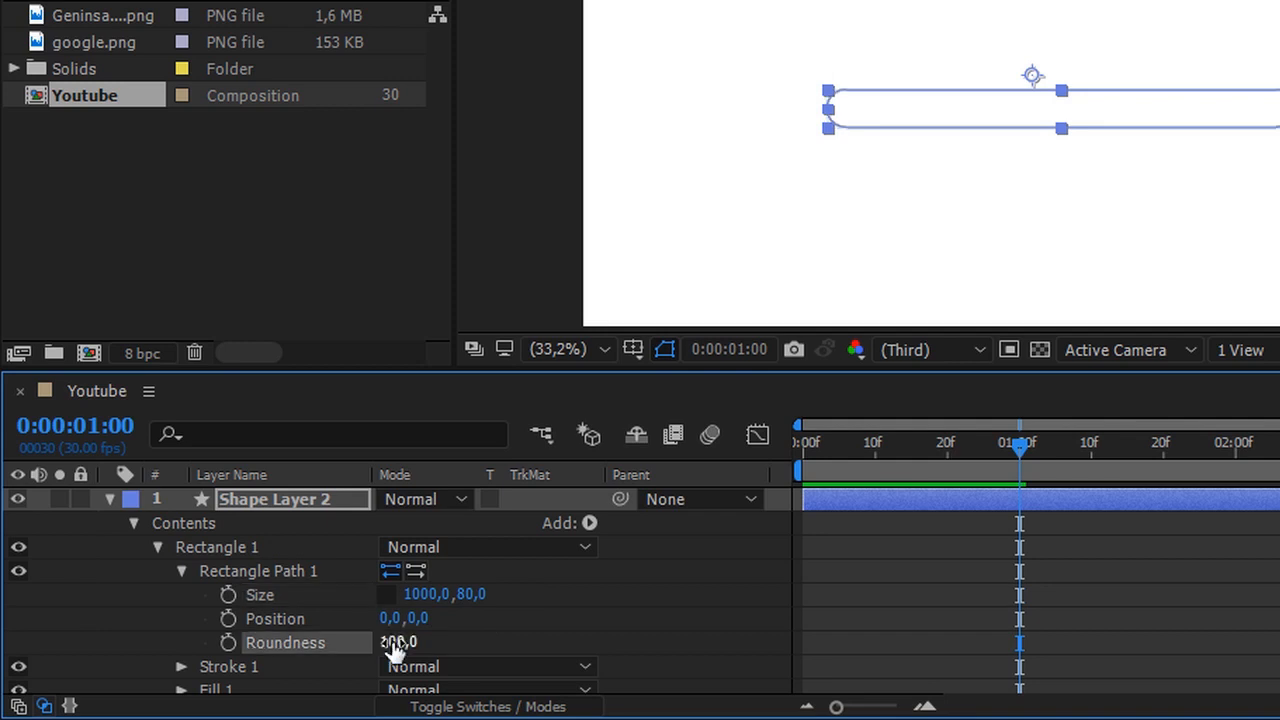
click(155, 547)
click(133, 523)
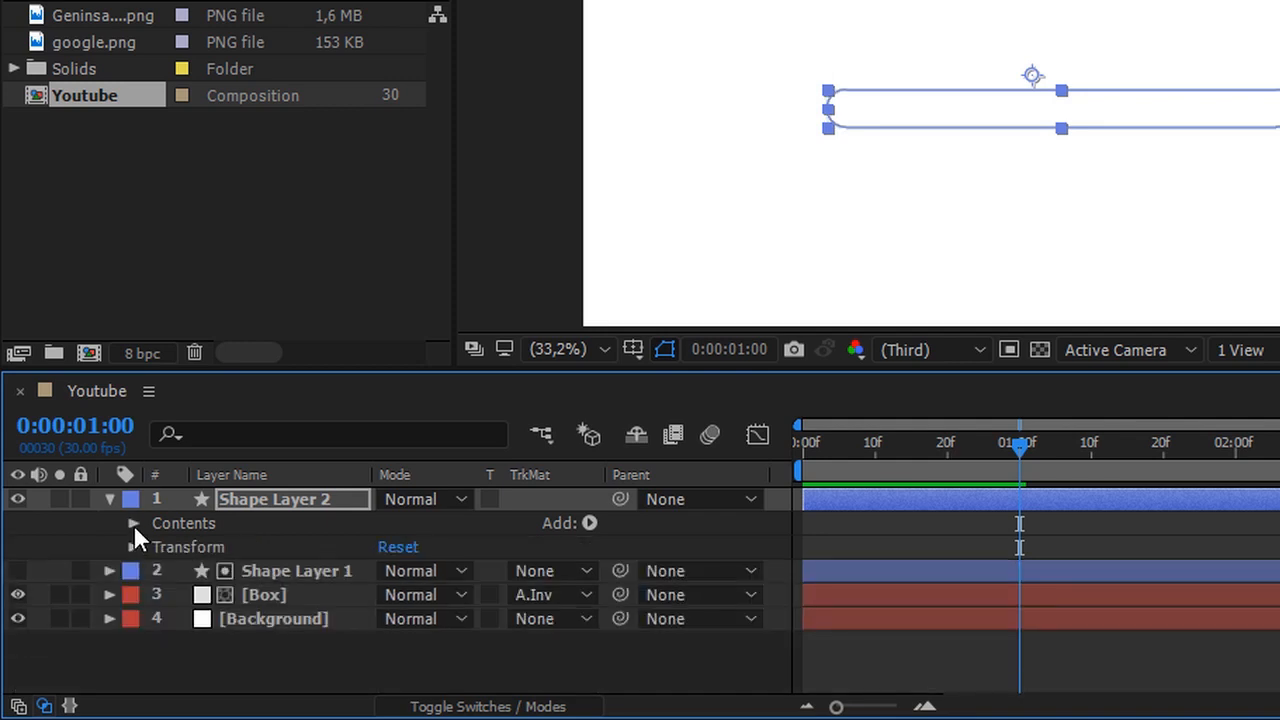
click(110, 500)
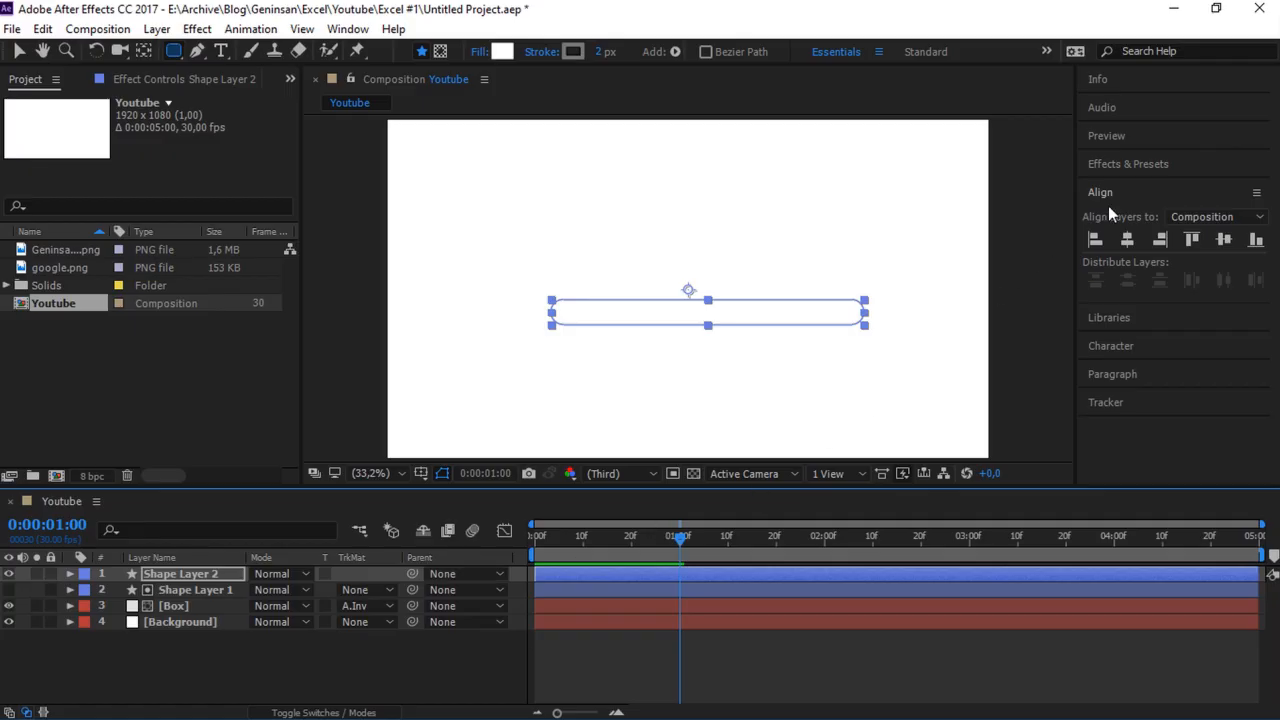
Center the rounded rectangle horizontally and vertically in the composition
click(1128, 241)
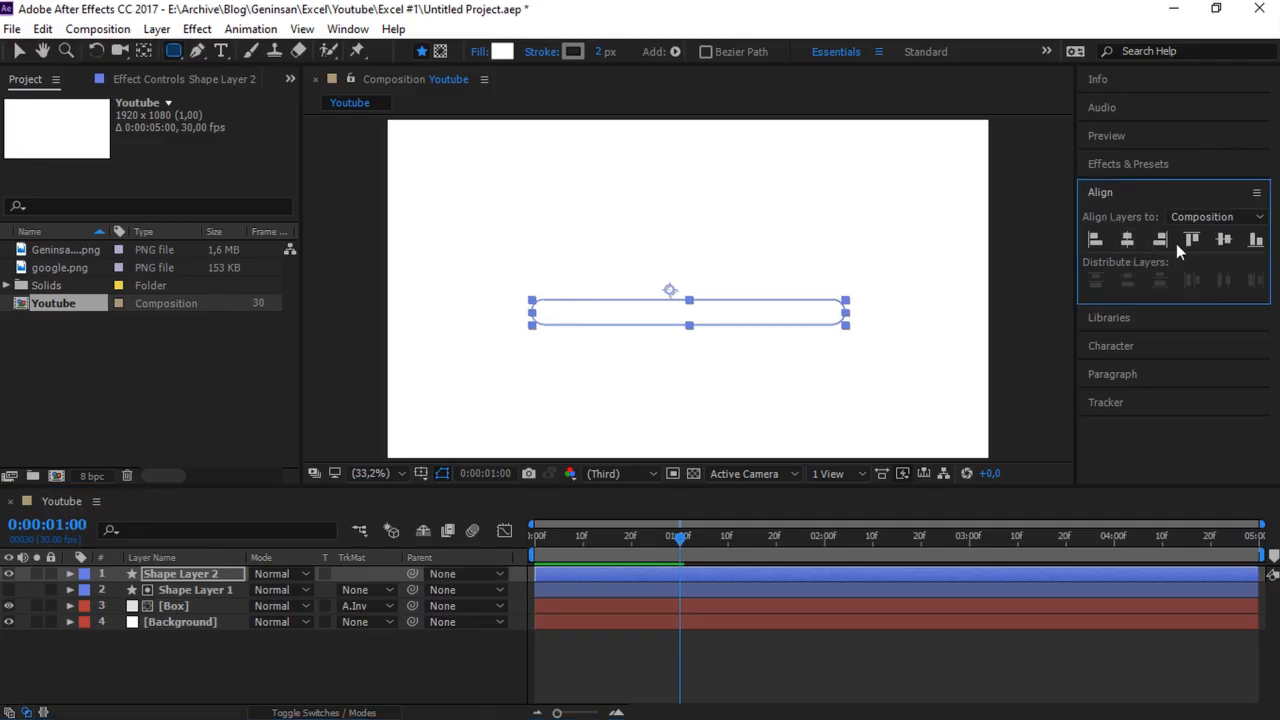
click(1216, 241)
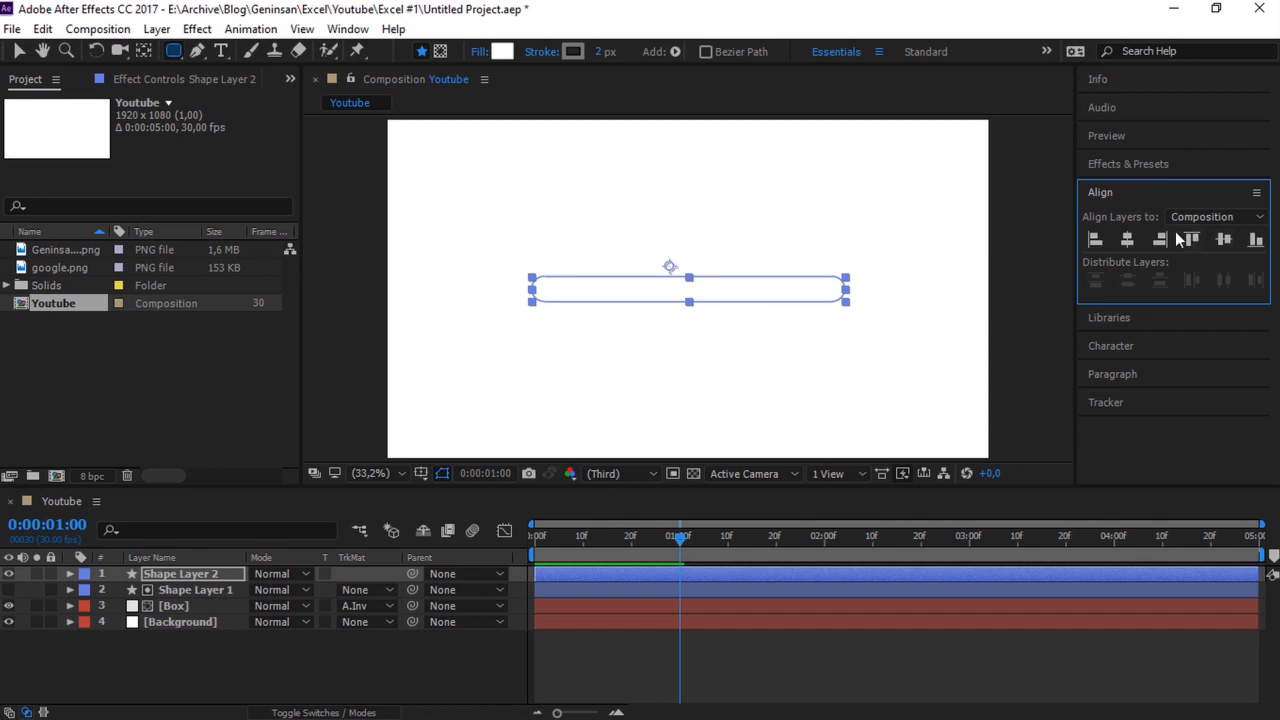
Set the rounded rectangle layer's vertical position to 550 and collapse its properties
key(p)
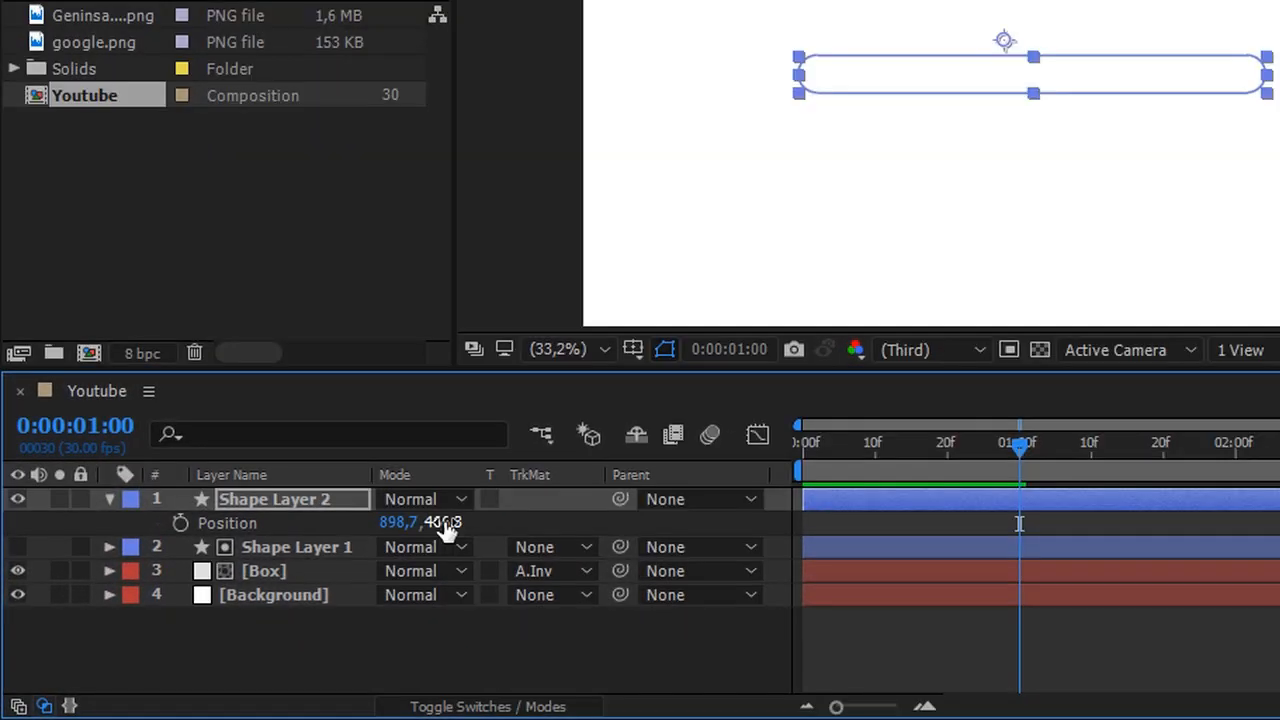
drag(296, 589, 309, 588)
drag(466, 522, 550, 533)
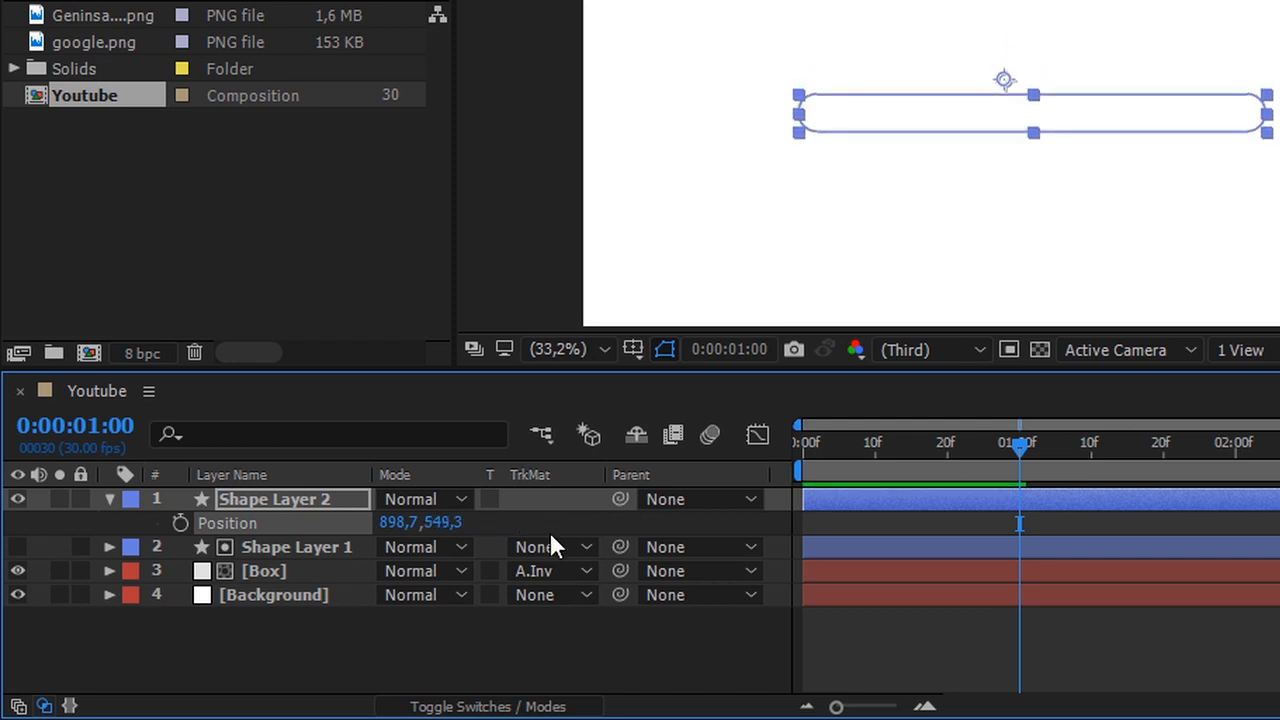
click(442, 522)
text(550)
key(Return)
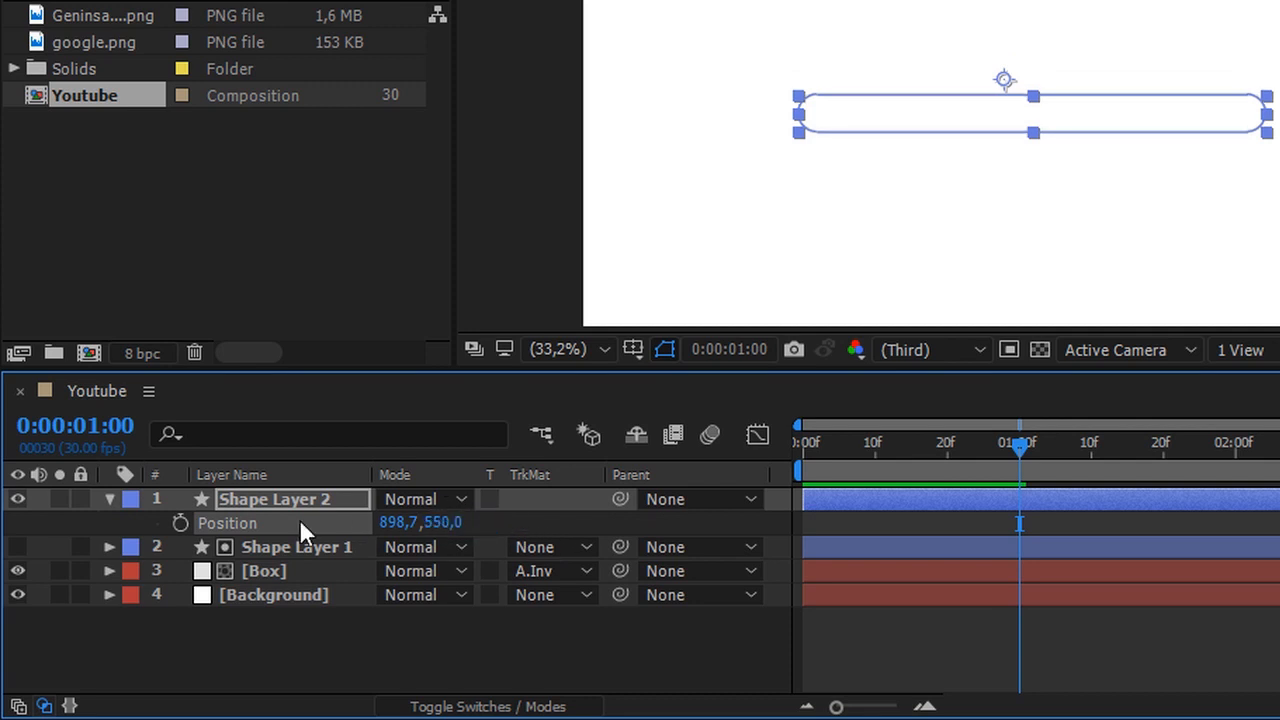
click(109, 499)
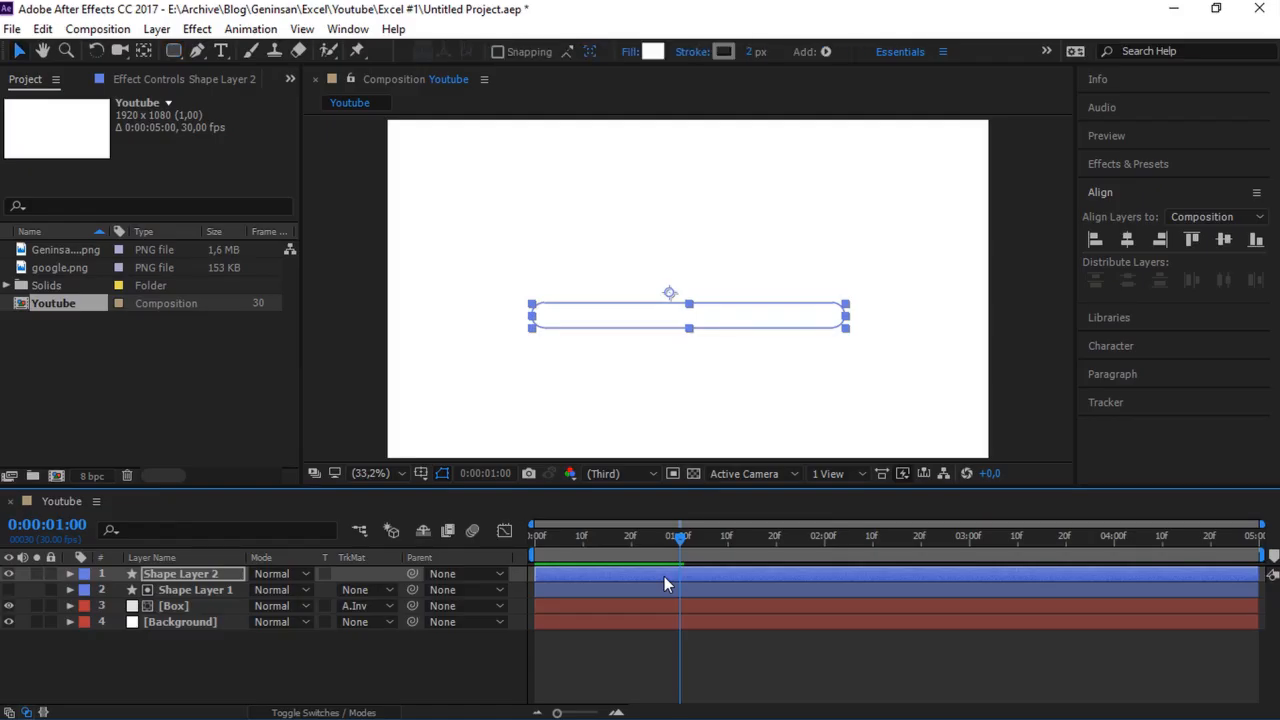
Move the rounded rectangle's anchor point to the center of the shape
click(151, 53)
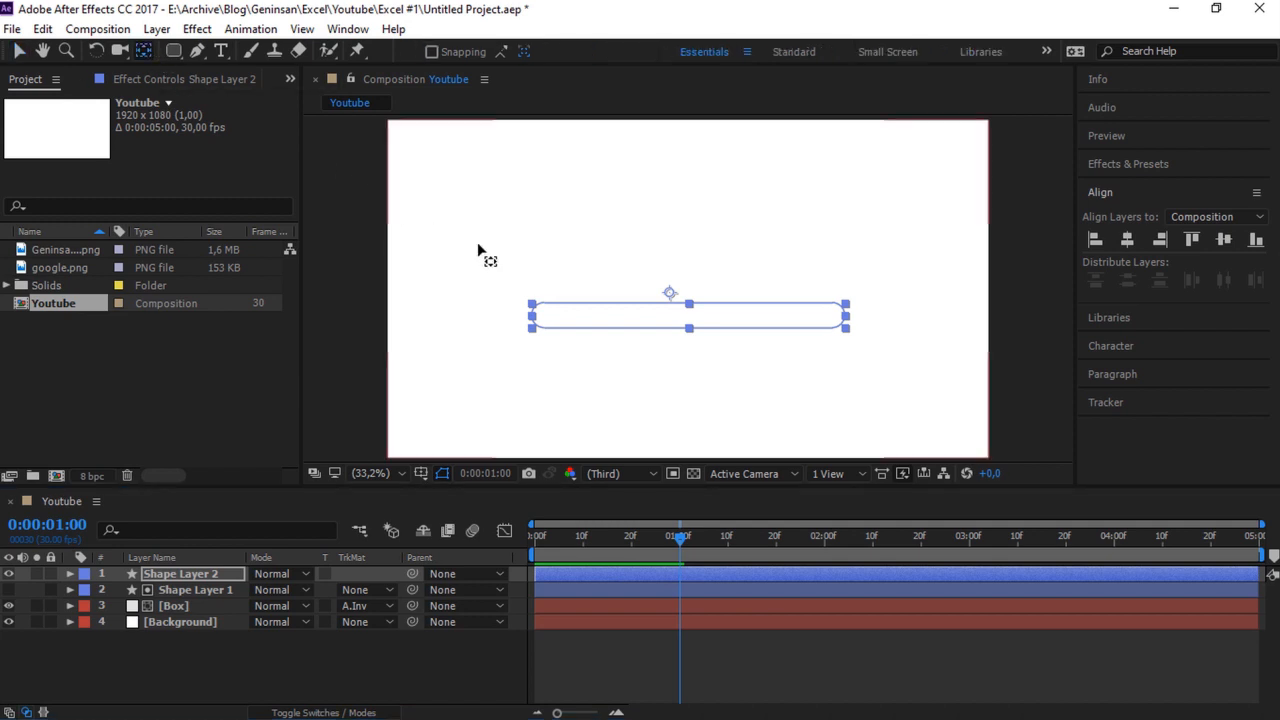
drag(672, 301, 688, 325)
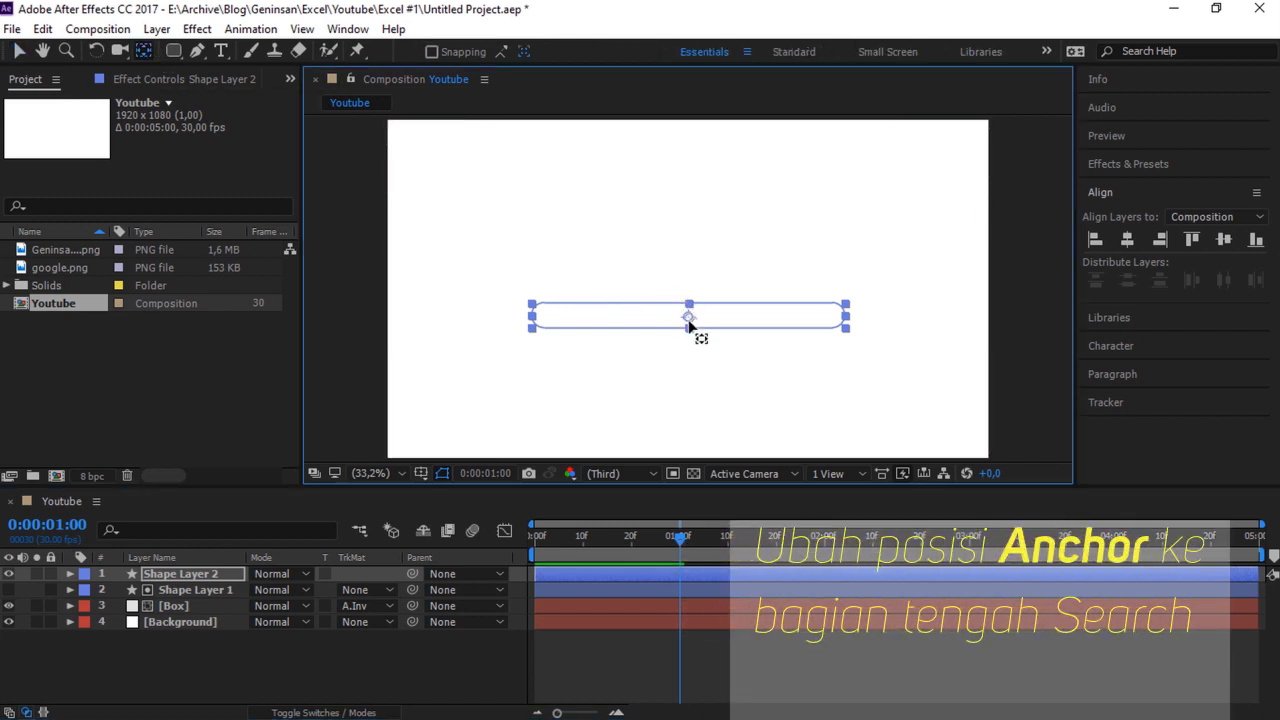
key(v)
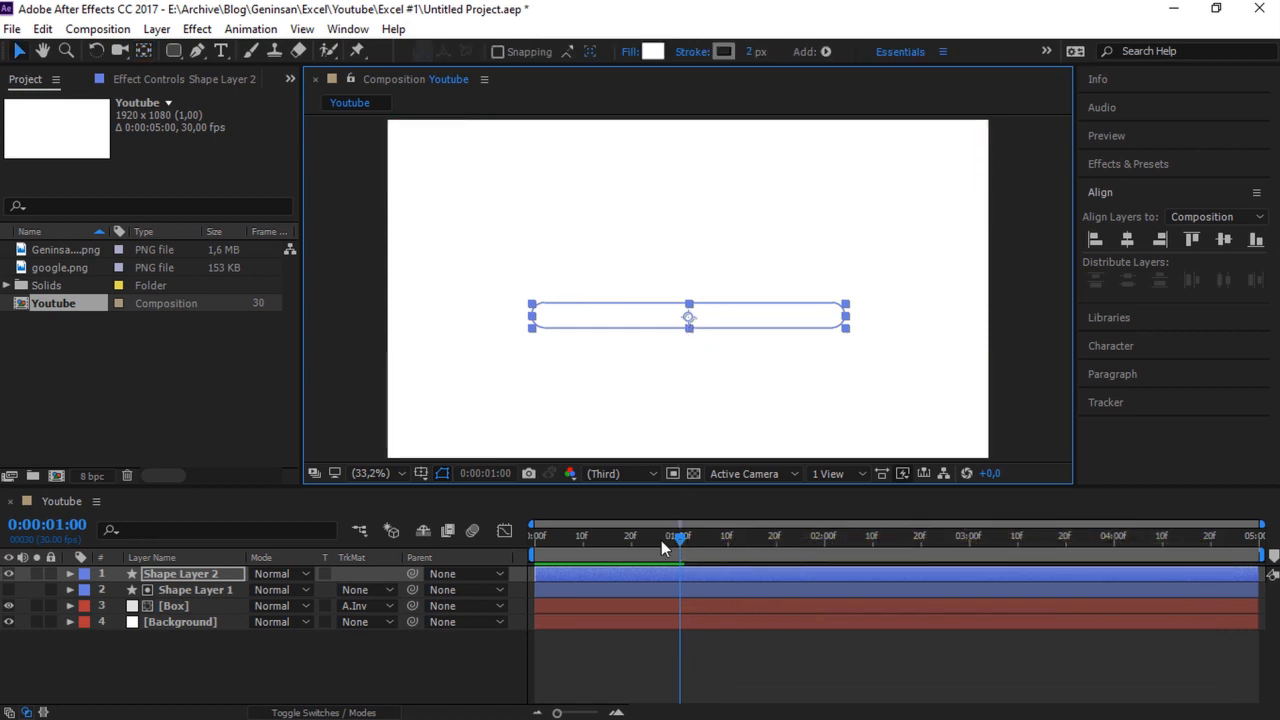
click(653, 546)
drag(654, 545, 530, 606)
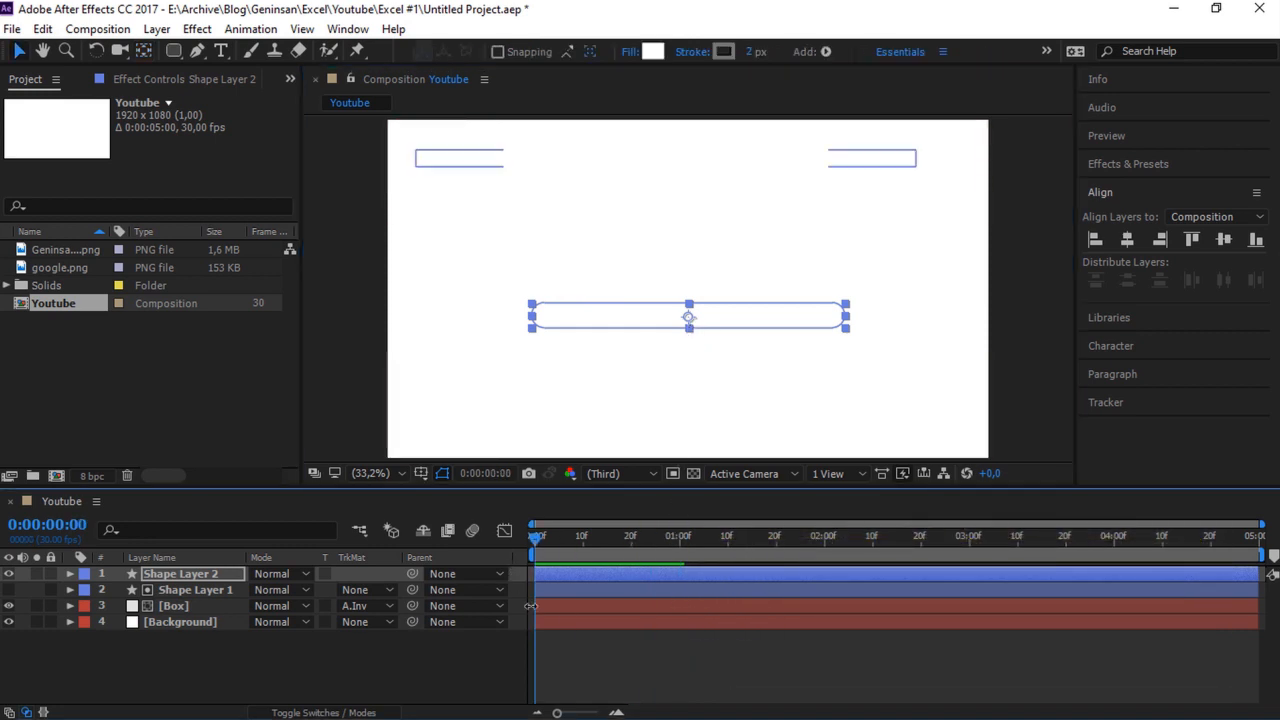
click(587, 659)
click(681, 543)
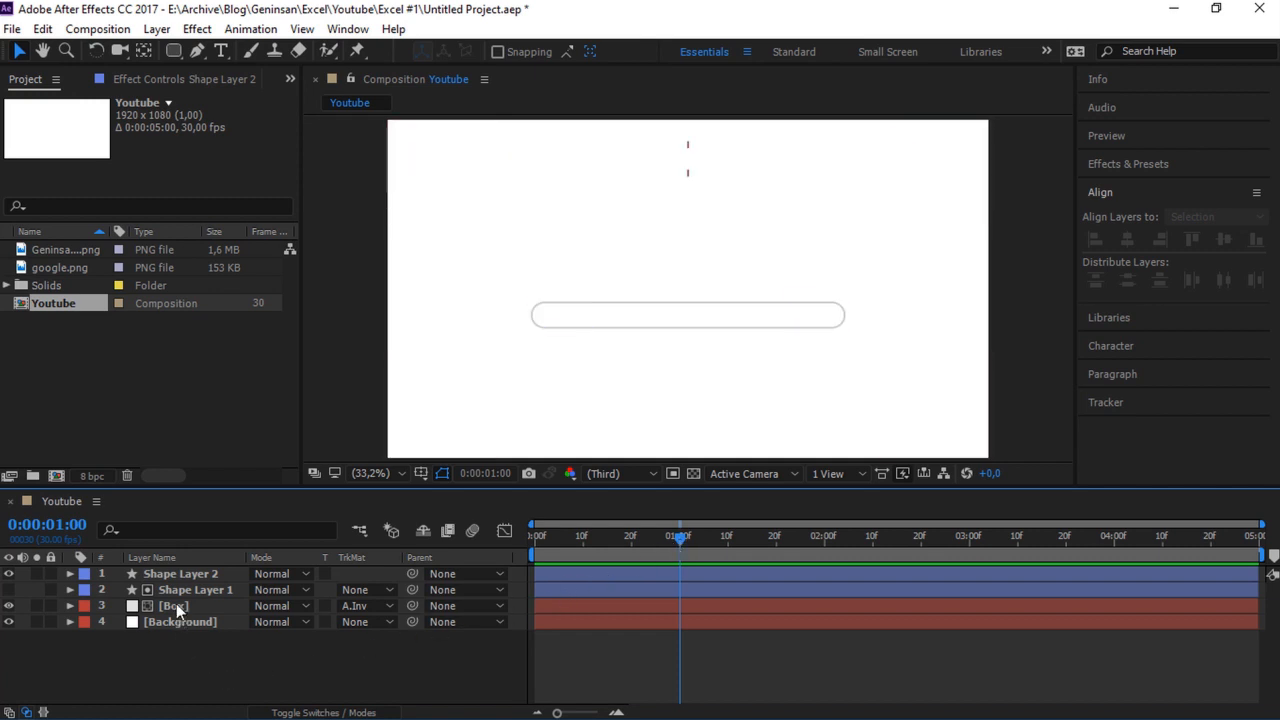
Rename the rounded rectangle's layer as Search
click(176, 573)
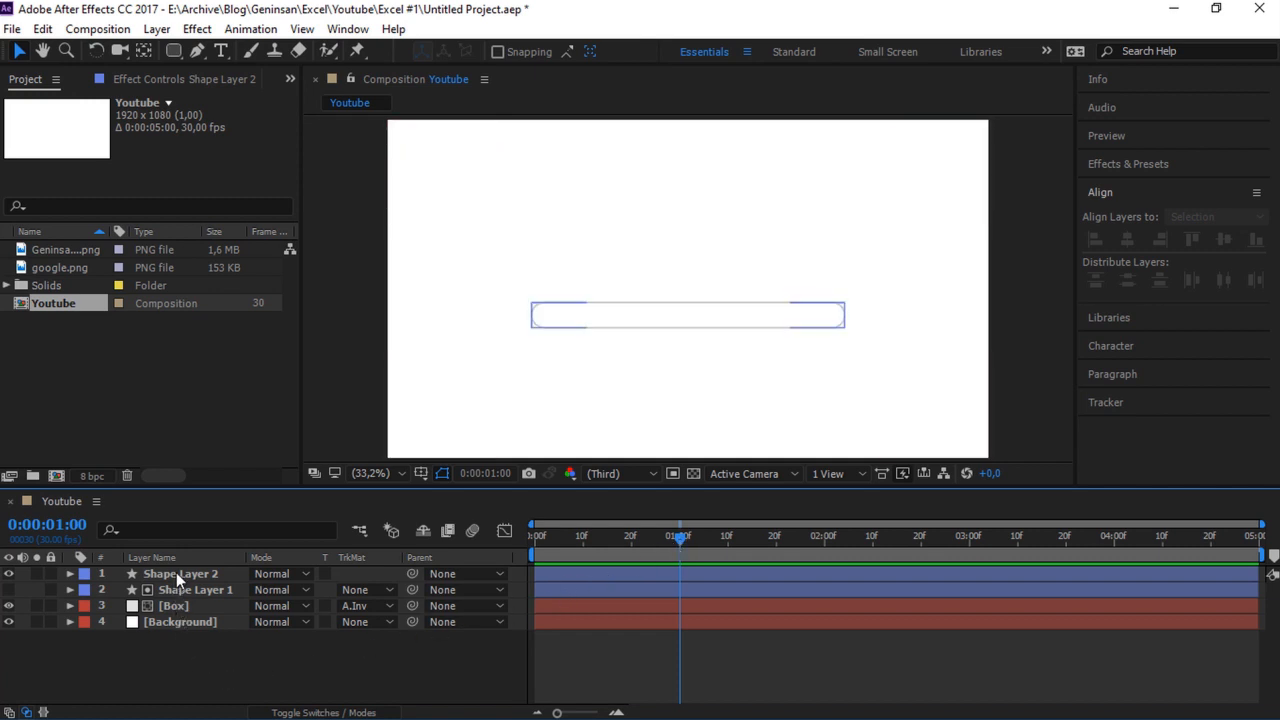
click(176, 573)
key(Return)
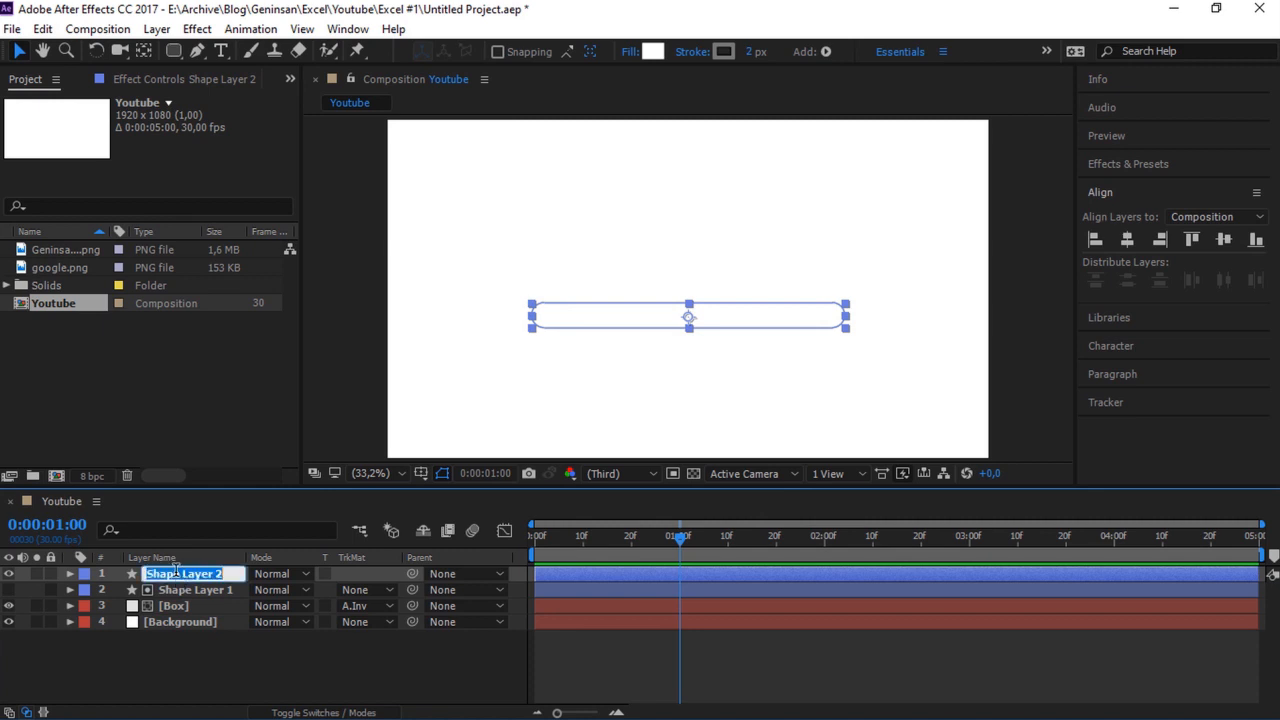
text(Sear)
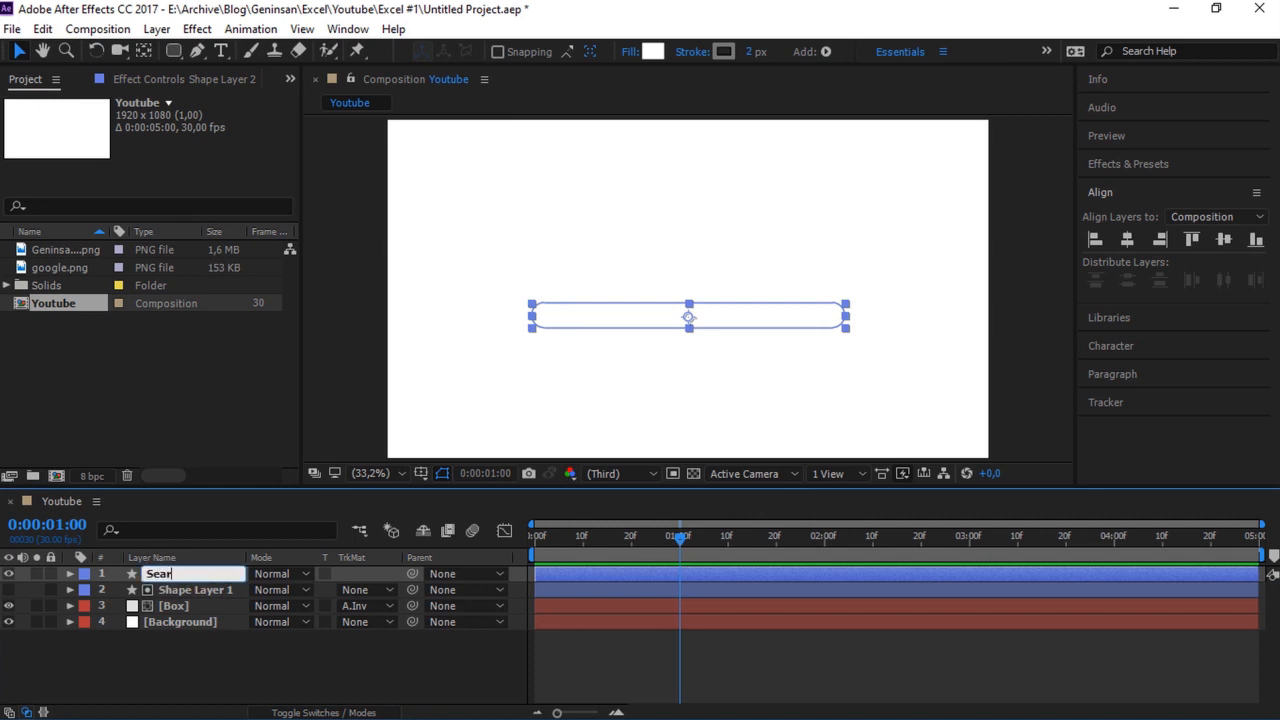
text(ch)
key(Return)
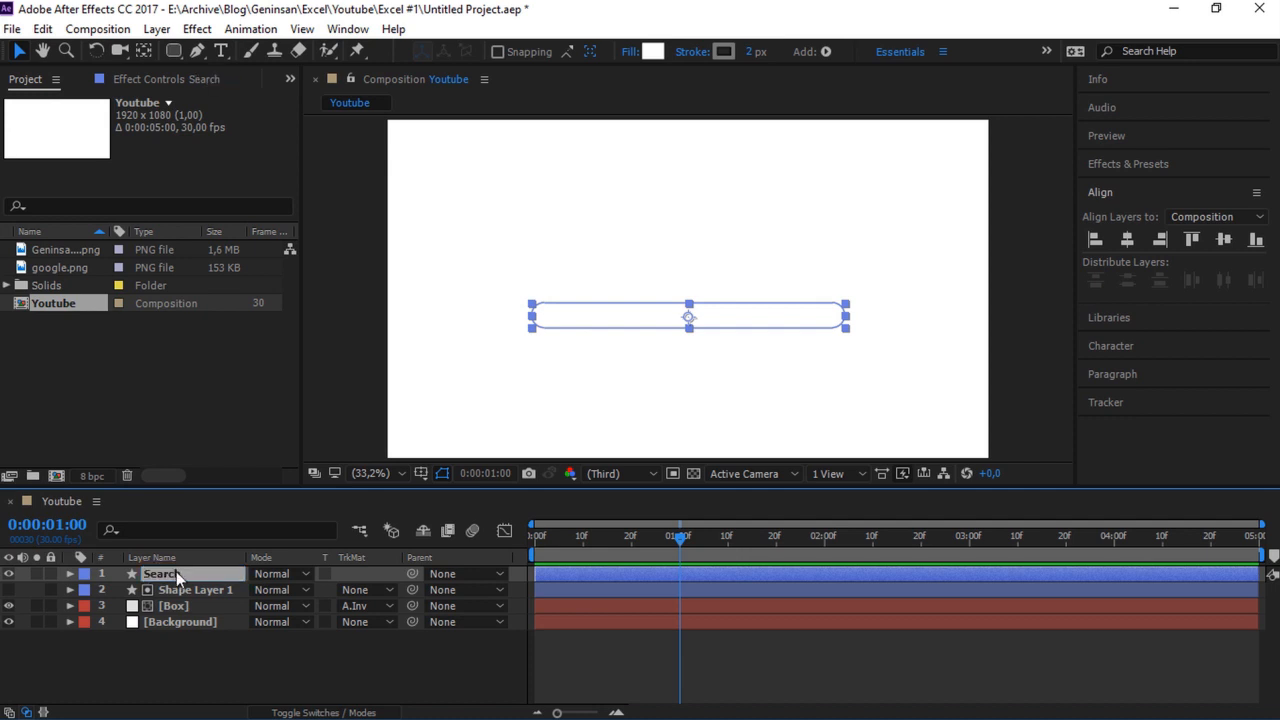
Draw a small white circle with a 2 px grey stroke above the search box on a new shape layer
click(167, 646)
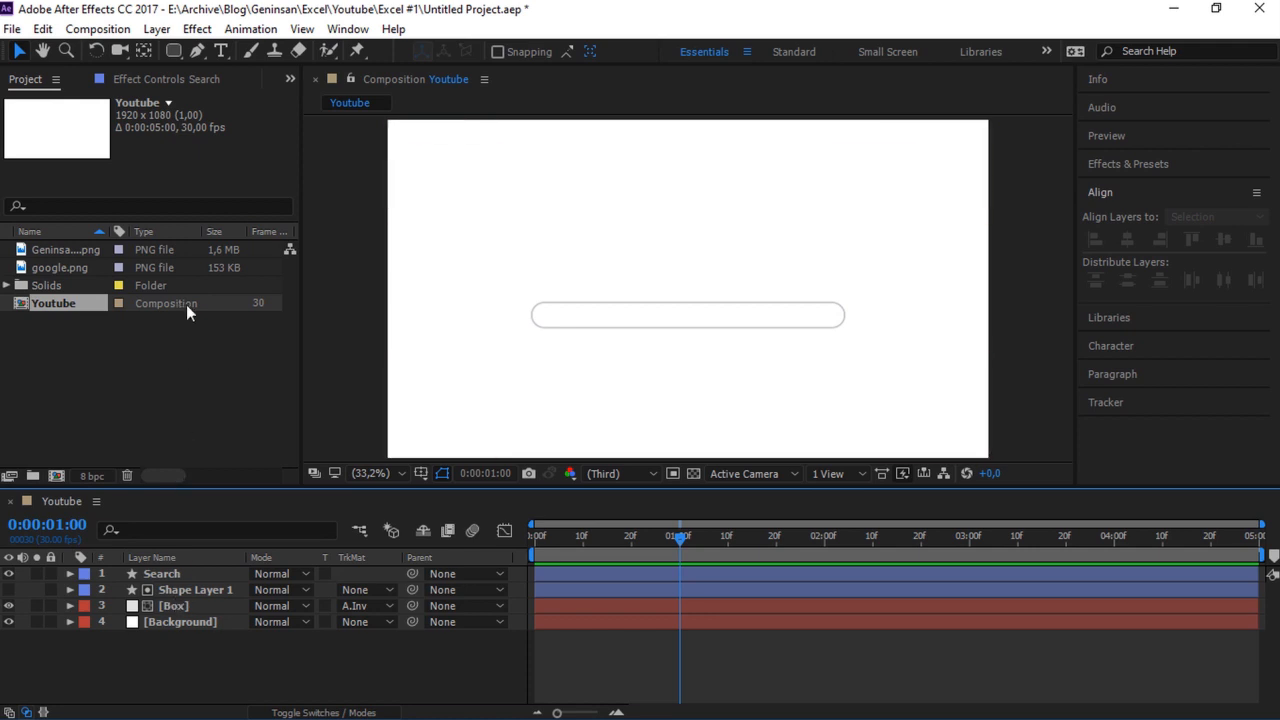
drag(176, 52, 226, 89)
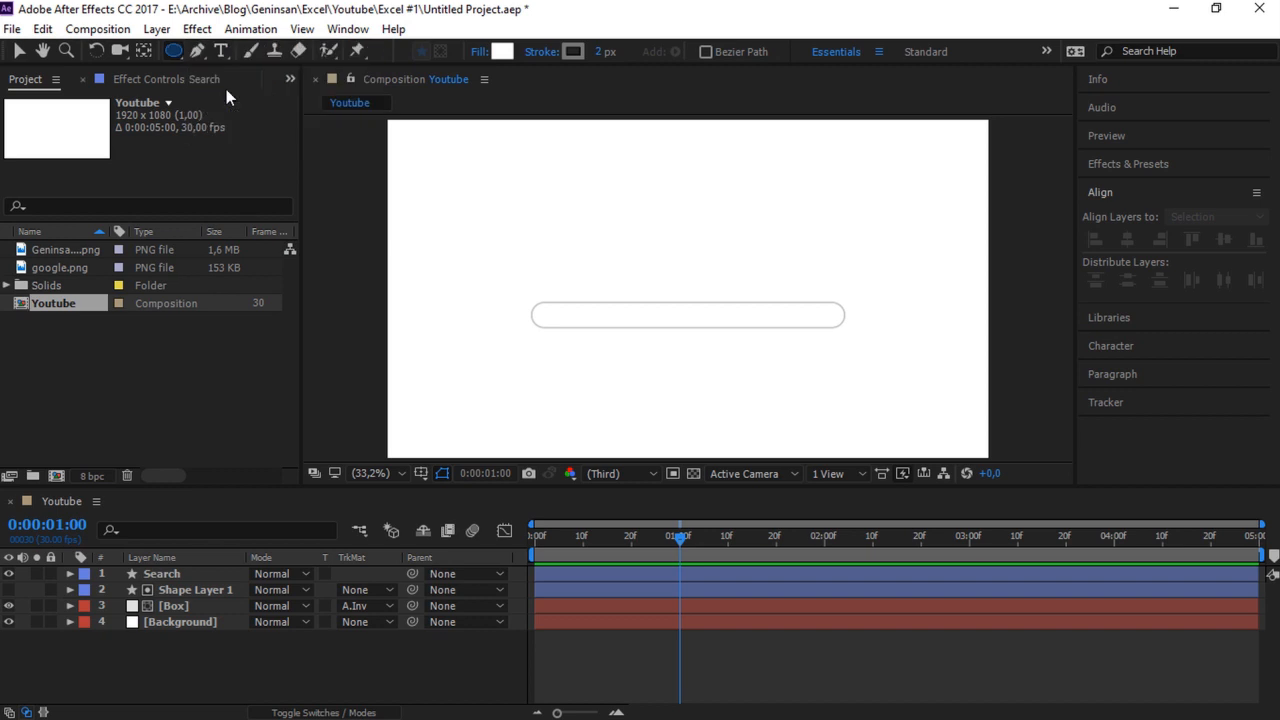
key(slash)
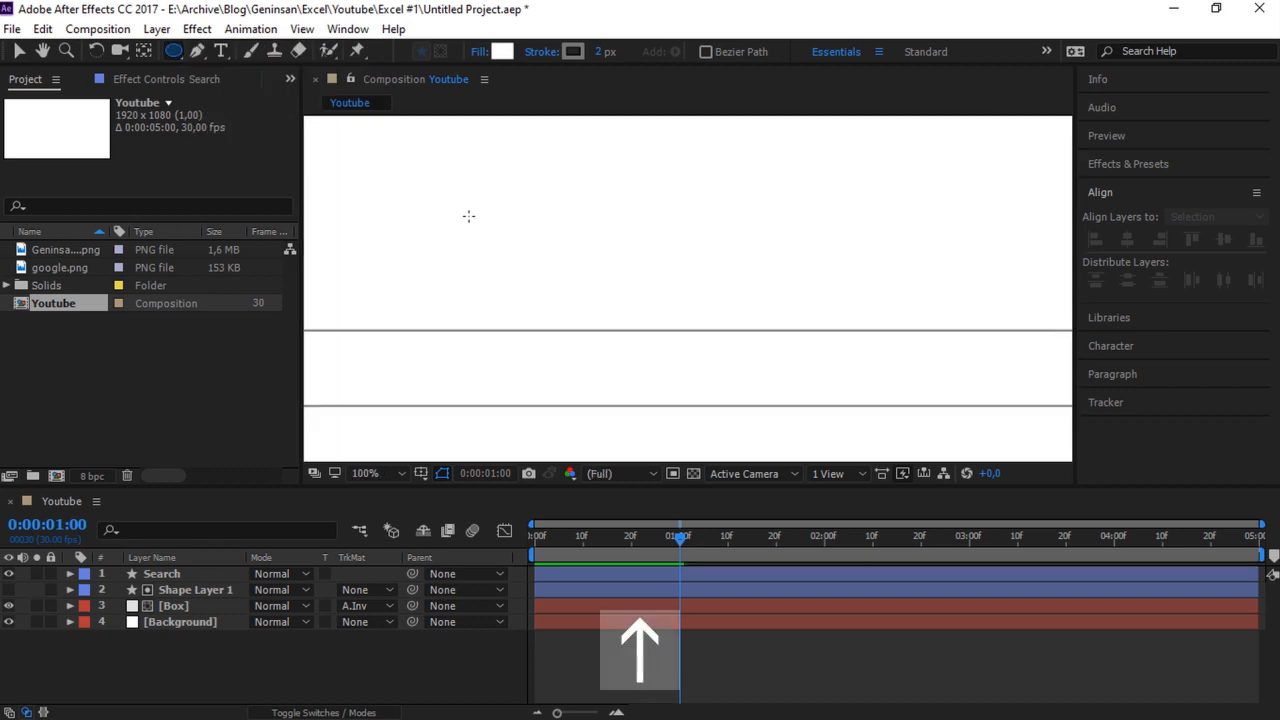
drag(415, 221, 454, 261)
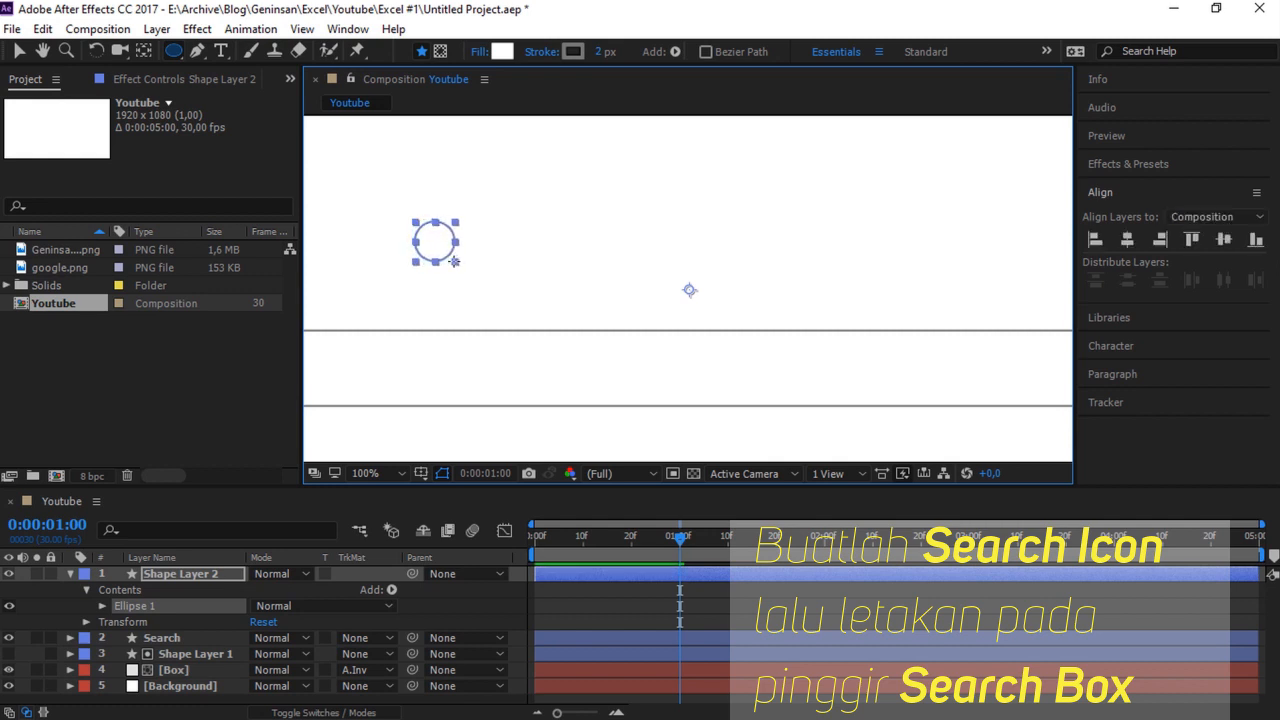
key(v)
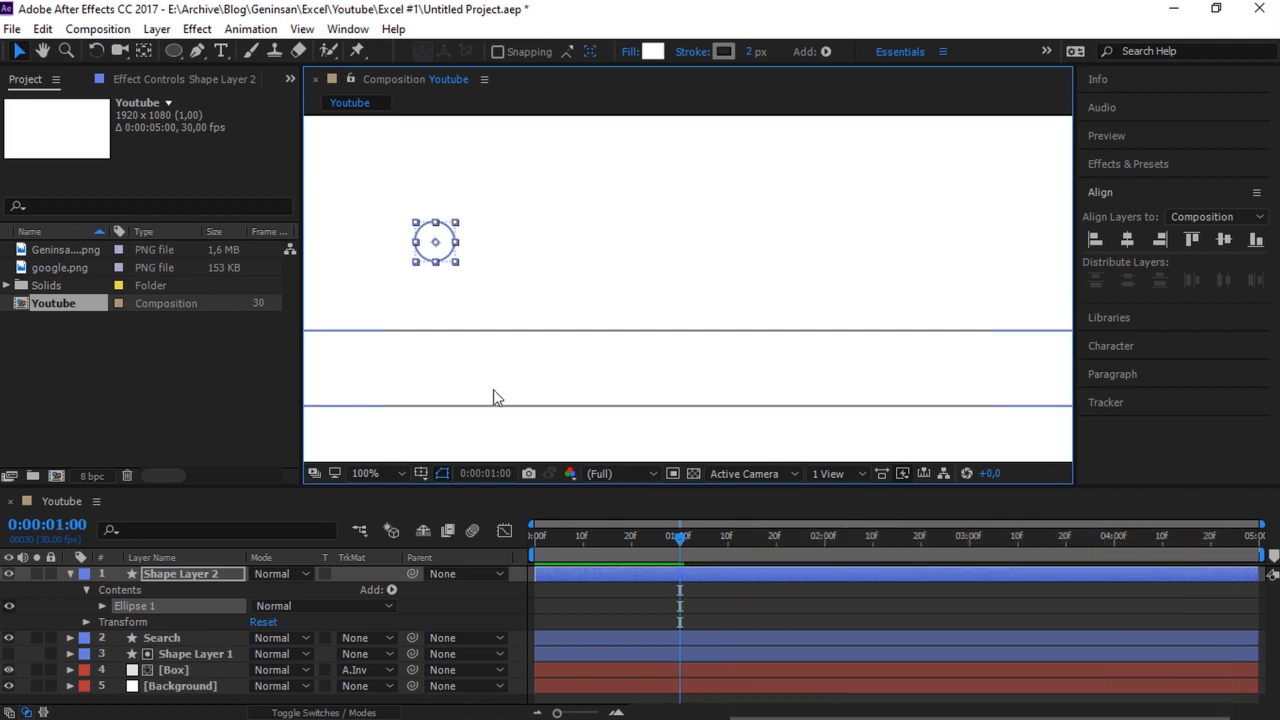
Move the small circle inside the rounded left end of the search box, centered in its height
key(h)
drag(443, 373, 674, 317)
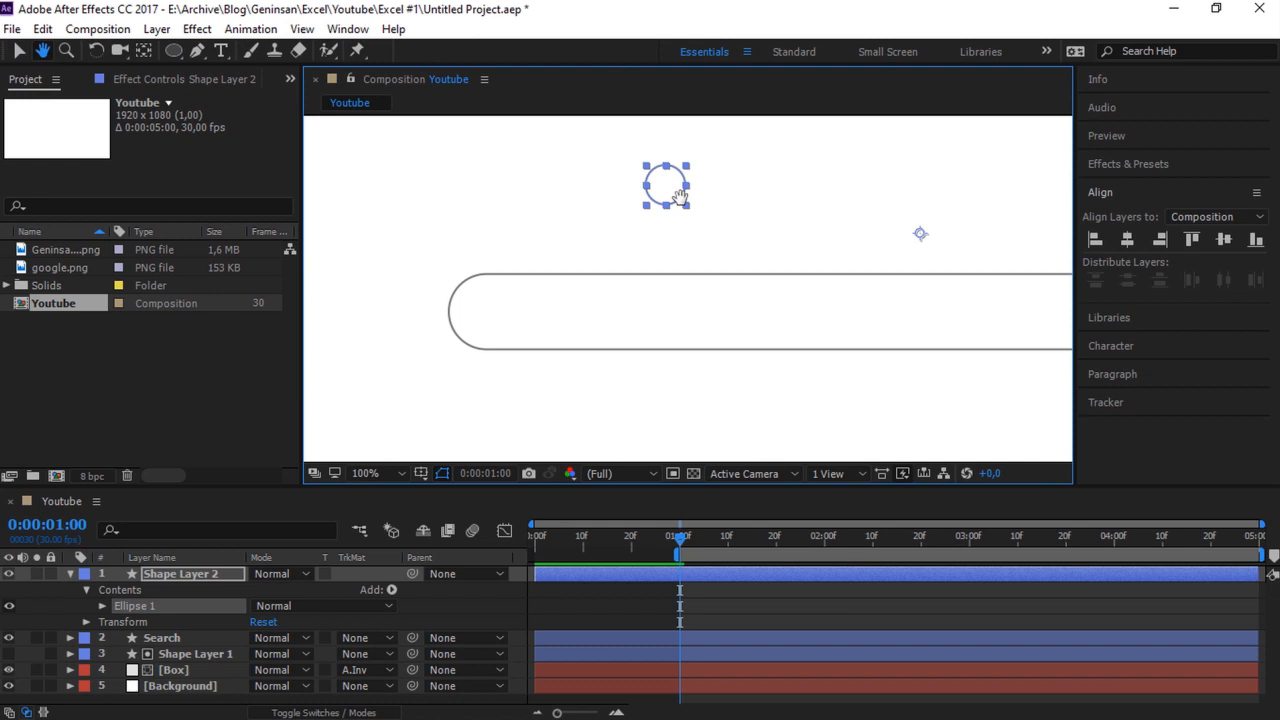
key(v)
key(h)
key(v)
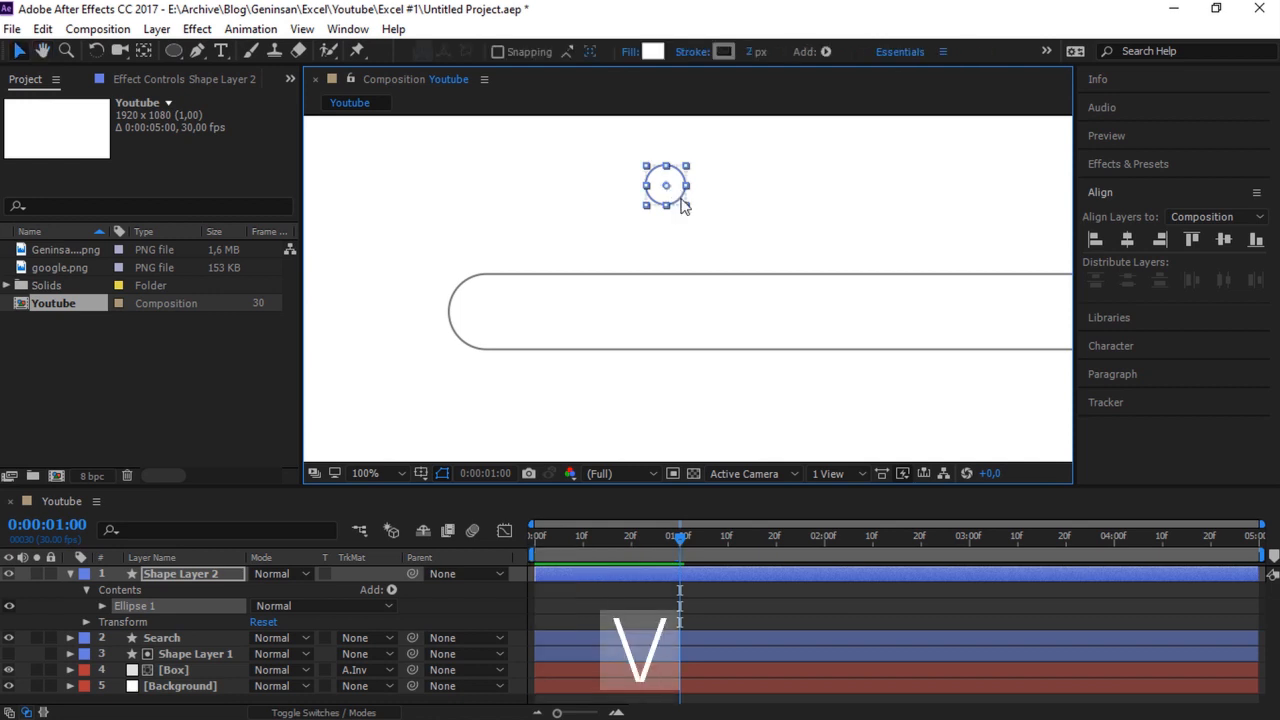
drag(674, 188, 500, 310)
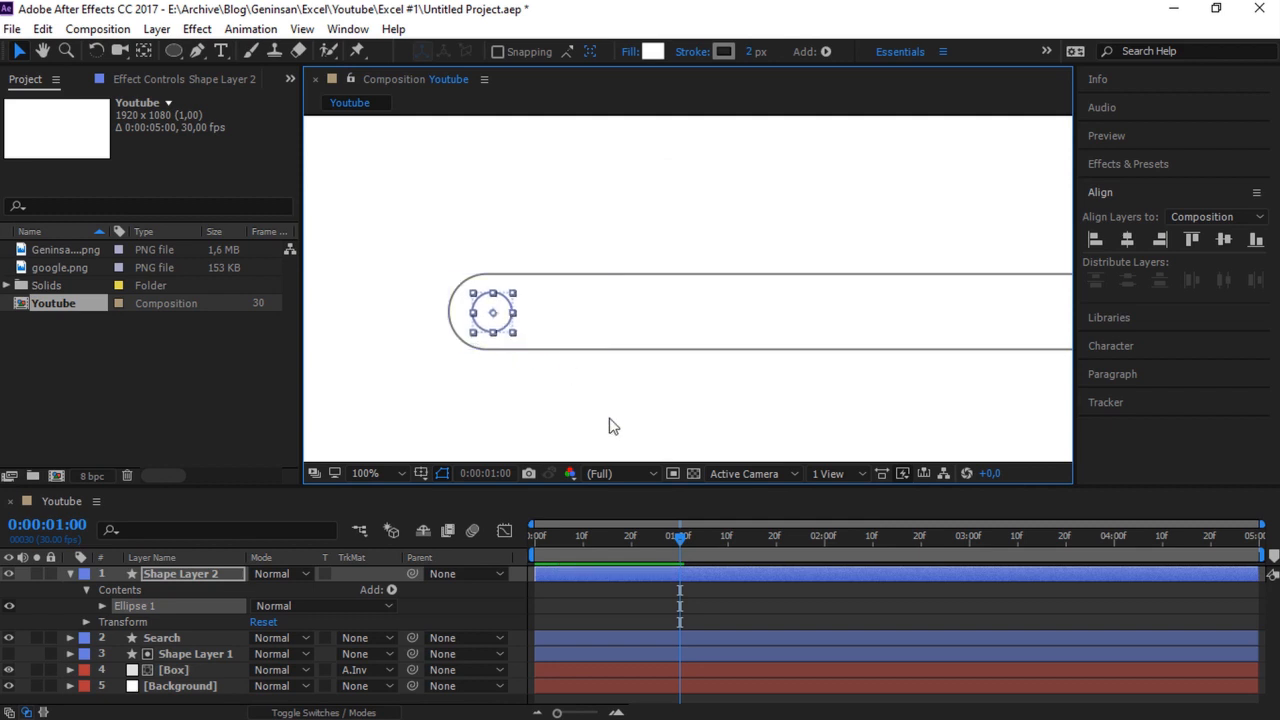
click(665, 593)
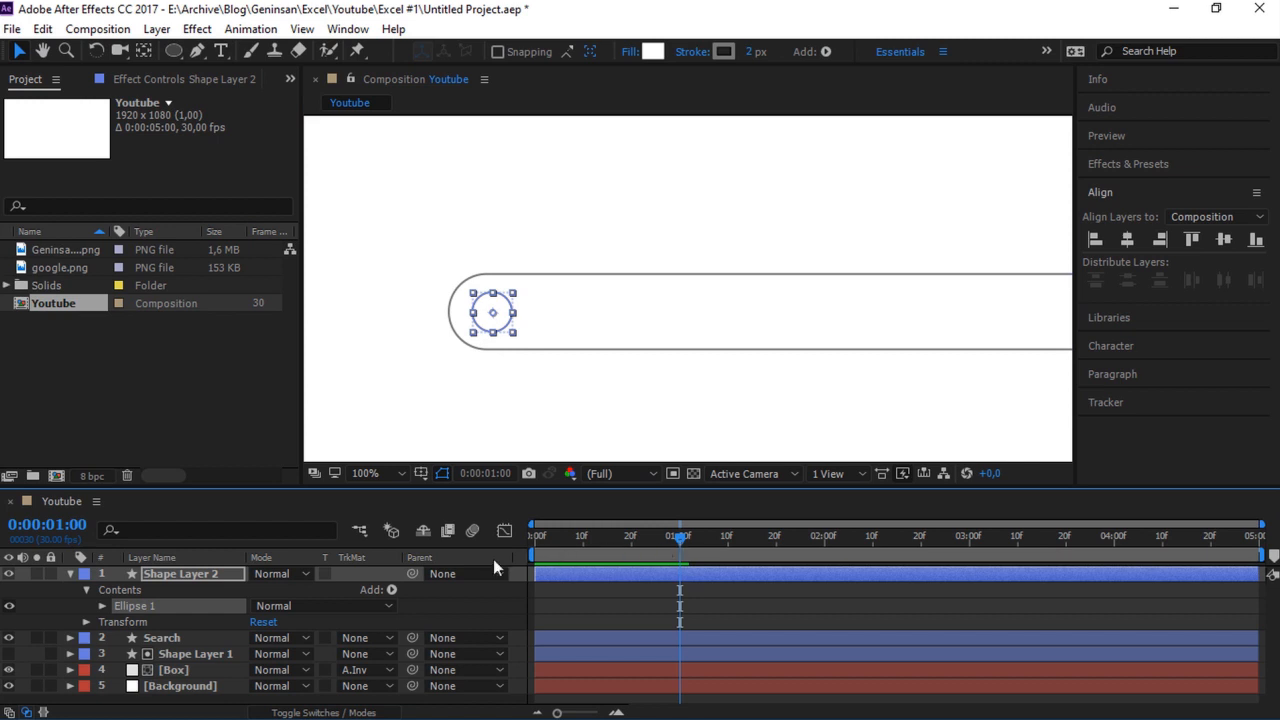
Collapse the circle's layer, rename it as Search Icon, and save the project
click(80, 589)
click(68, 575)
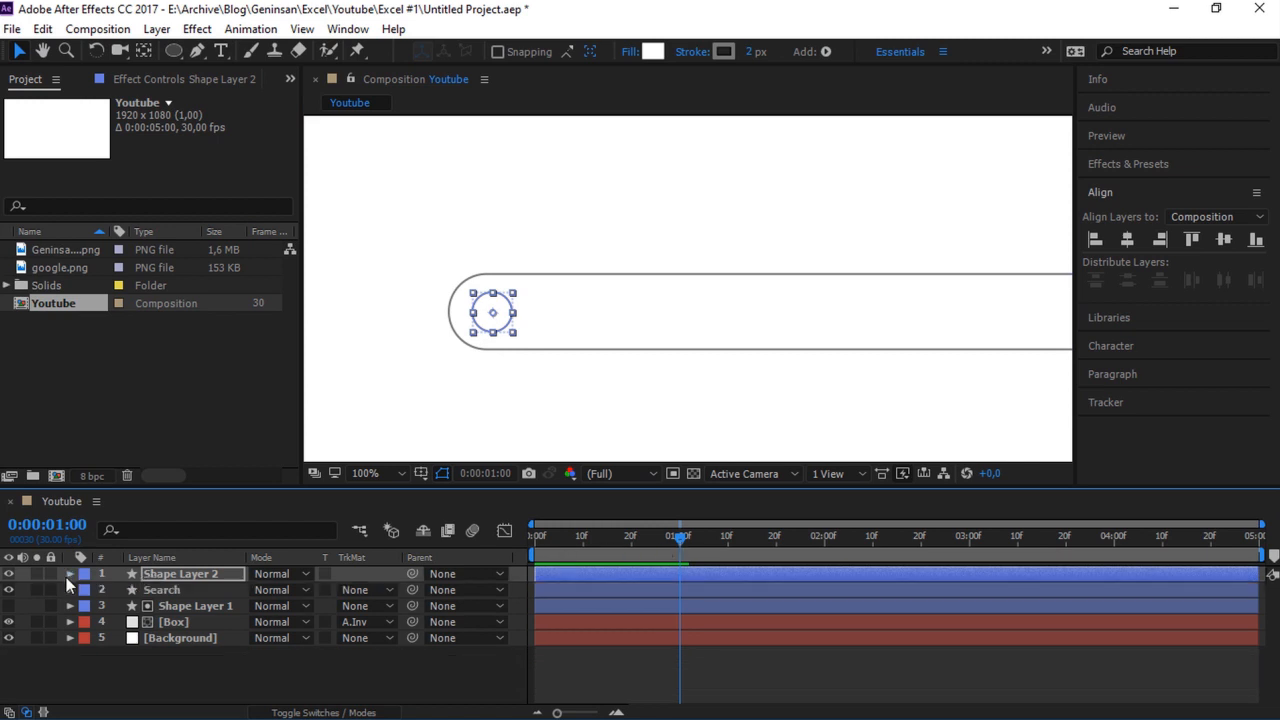
click(158, 590)
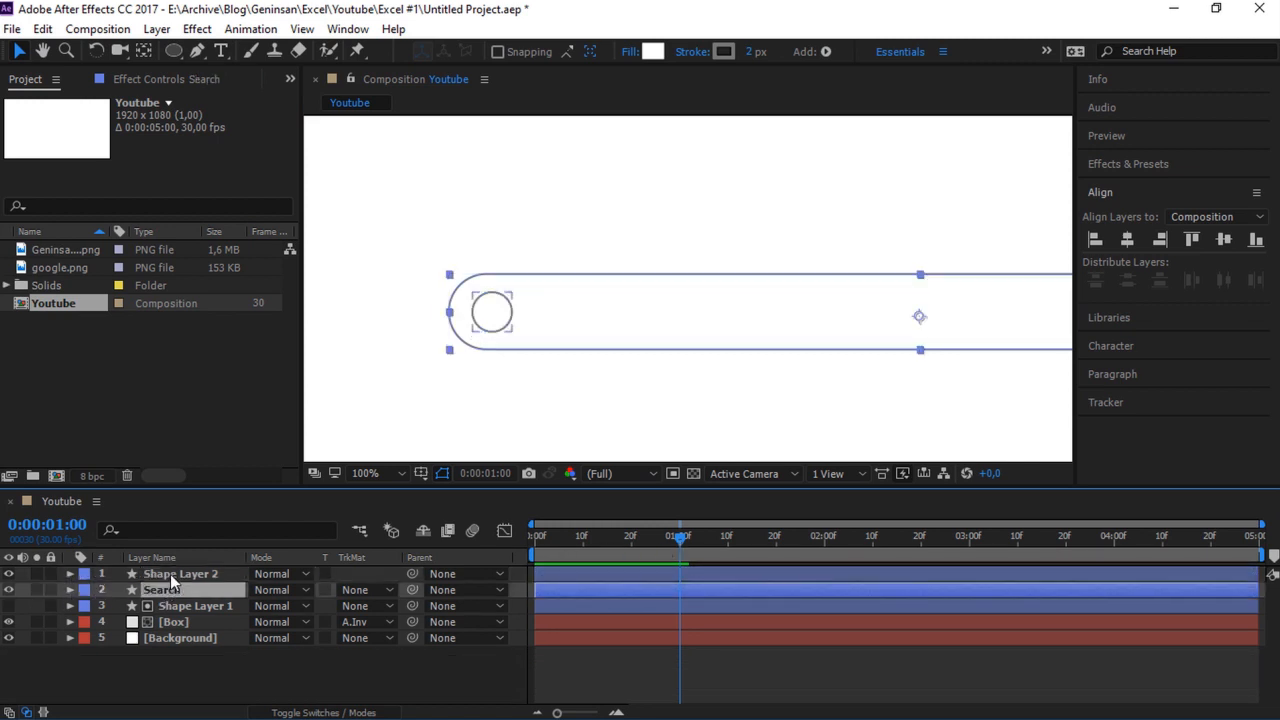
click(170, 574)
key(Return)
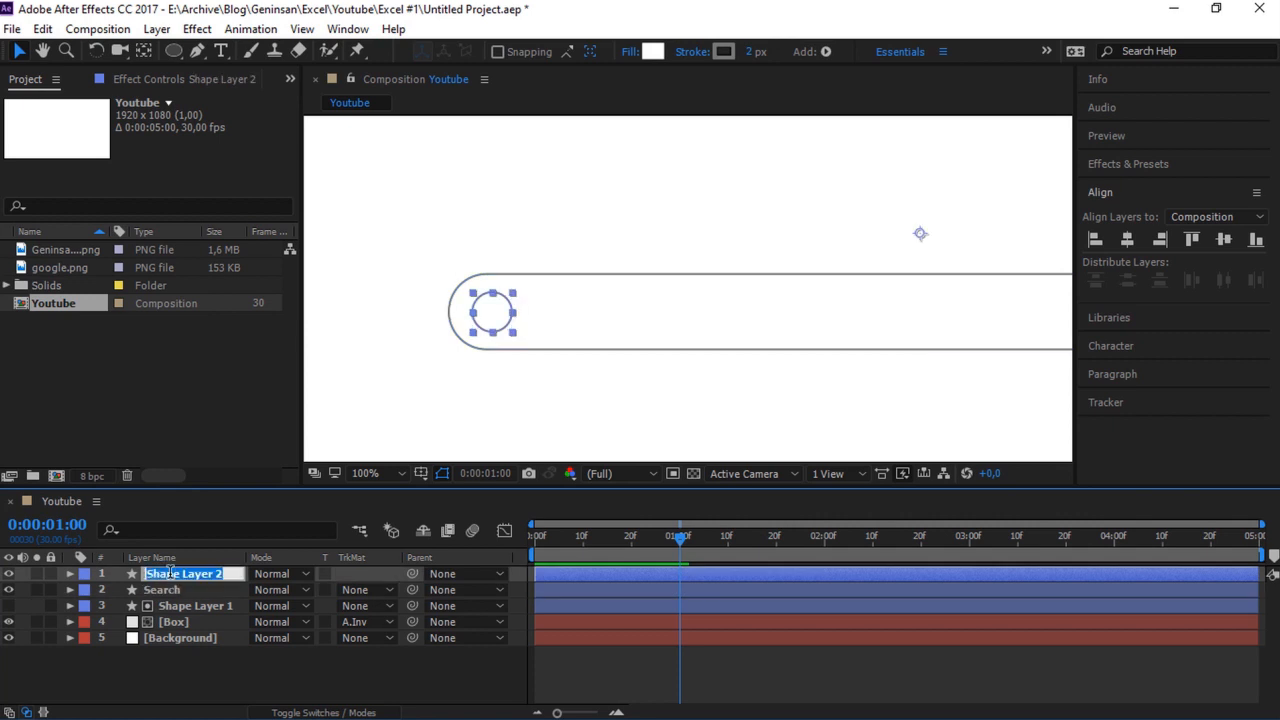
text(Search Icon)
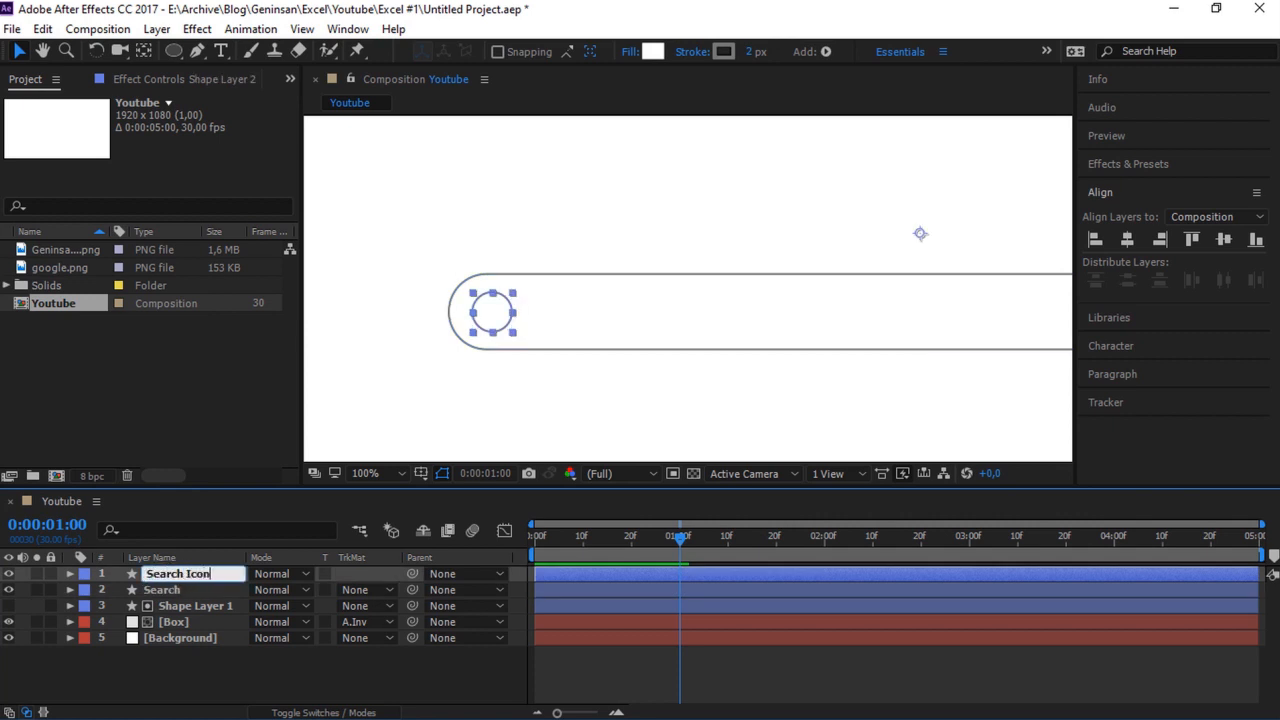
click(480, 230)
key(ctrl+s)
Pre-compose the Search Icon and Search layers into a new composition named Search, moving all attributes into it
click(375, 480)
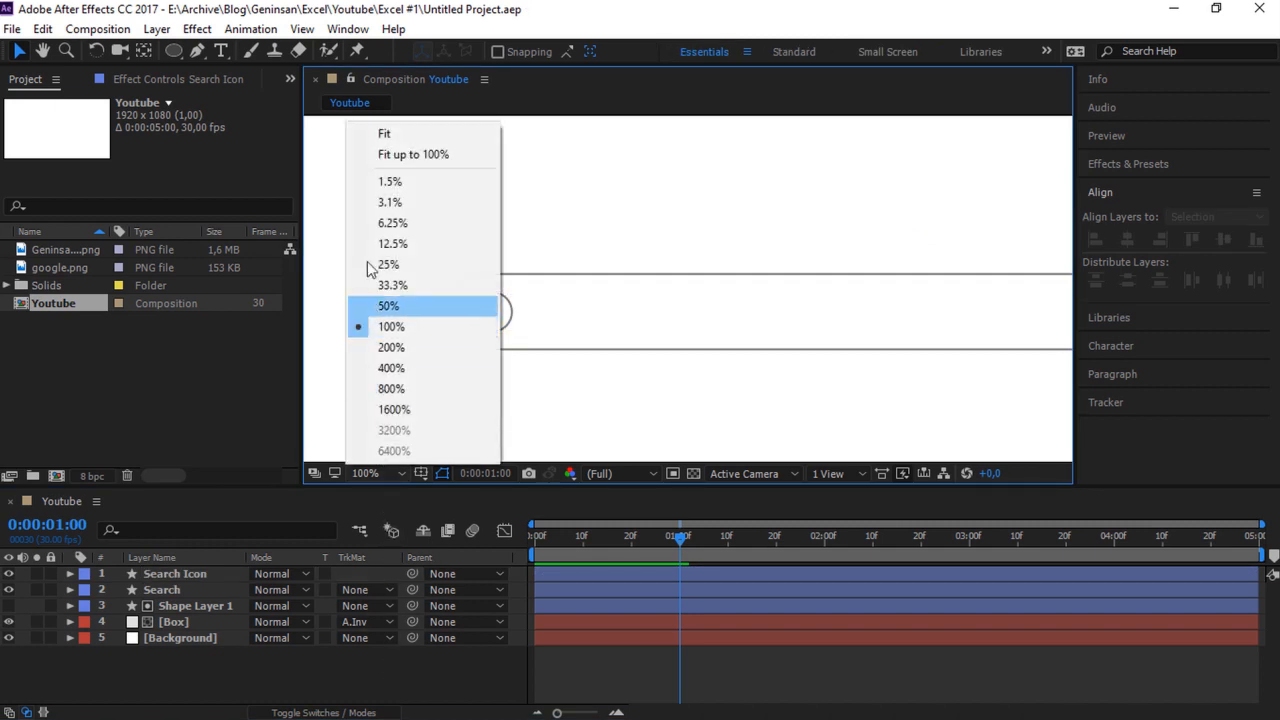
click(382, 133)
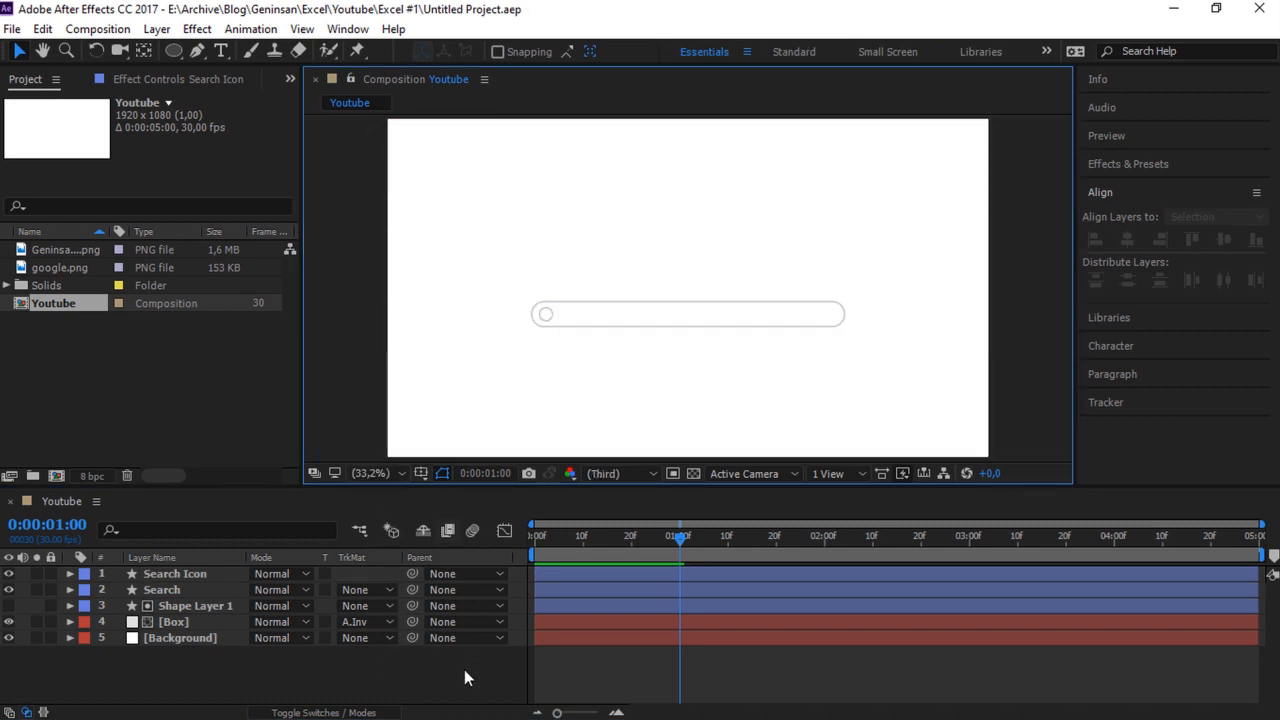
click(210, 588)
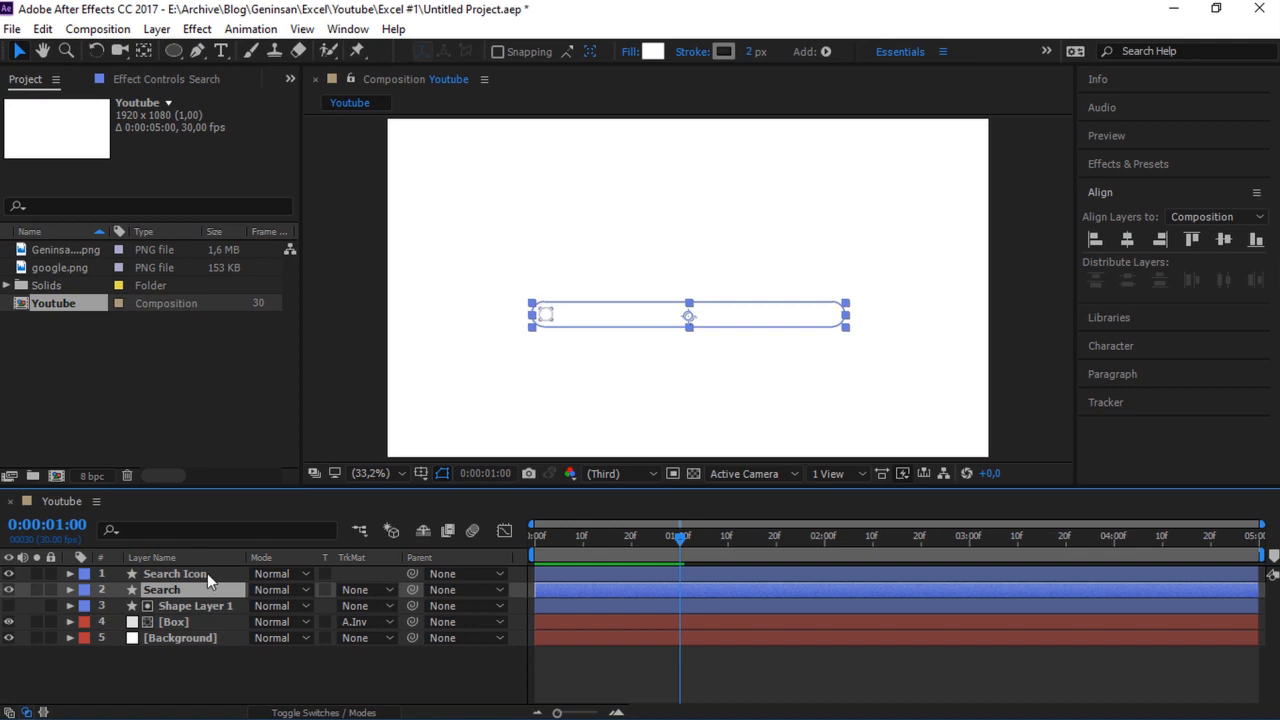
ctrl+click(207, 573)
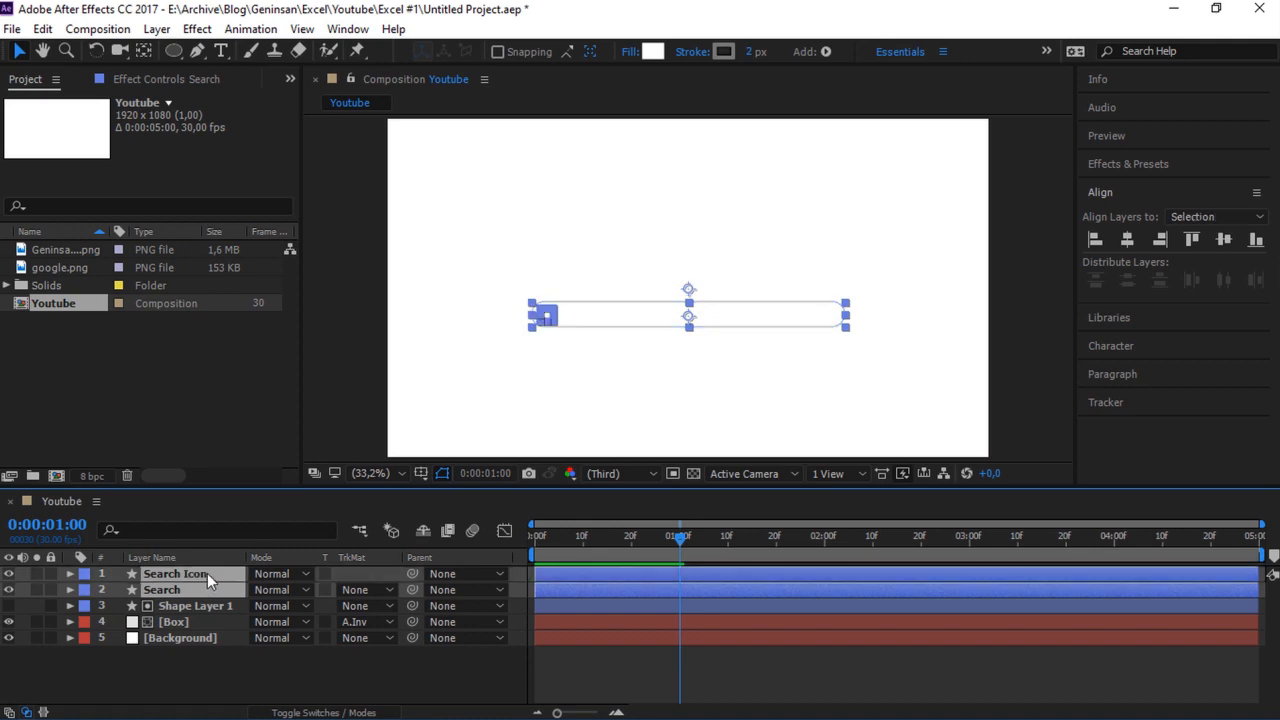
right_click(207, 573)
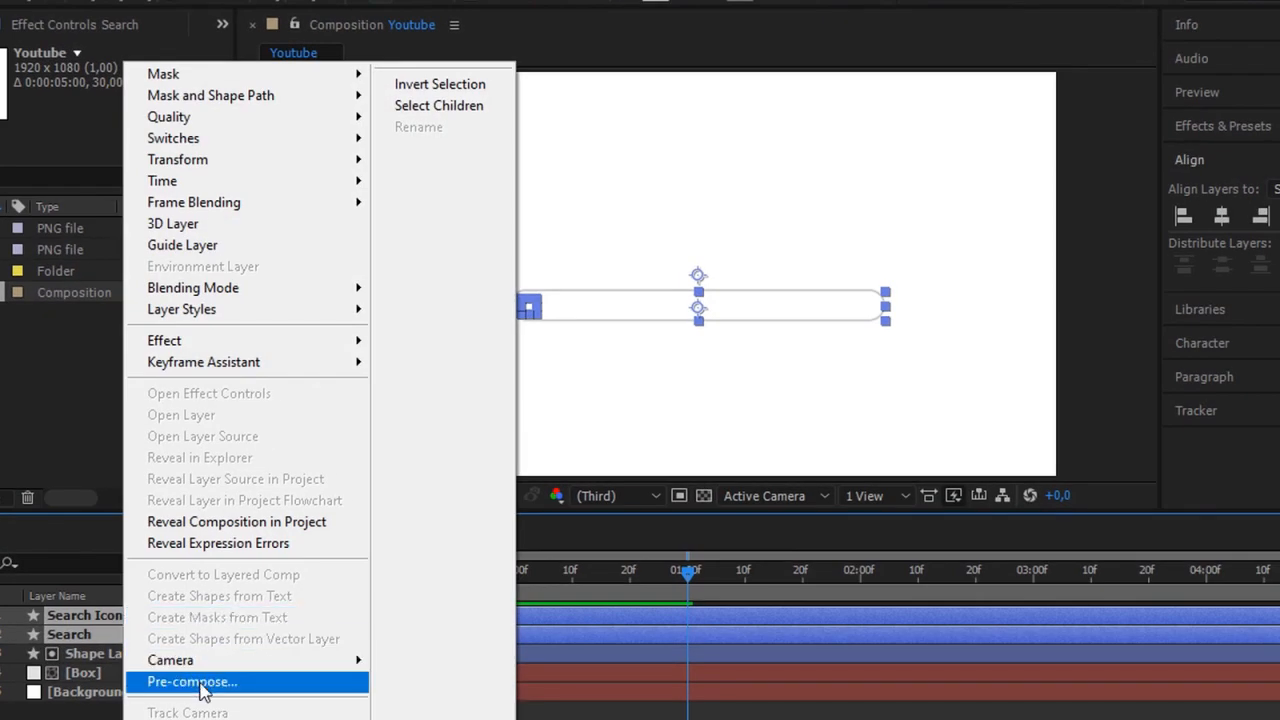
click(196, 682)
text(Sea)
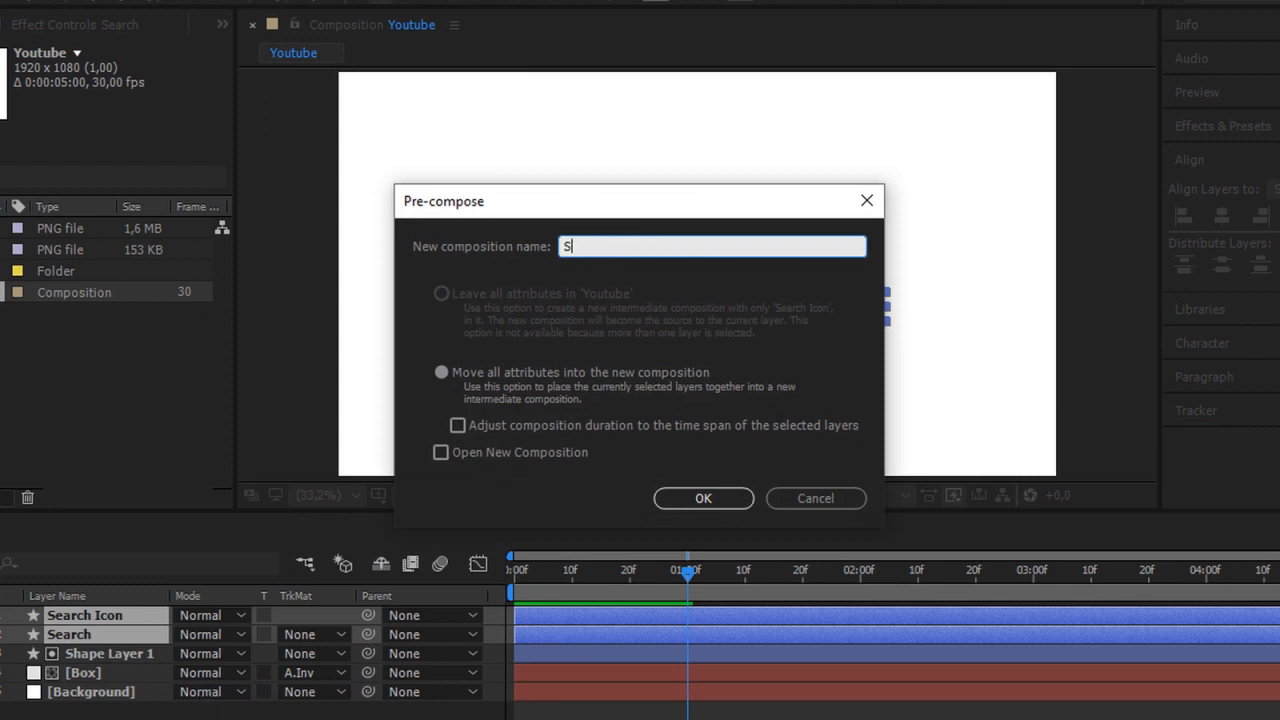
text(rch)
click(695, 503)
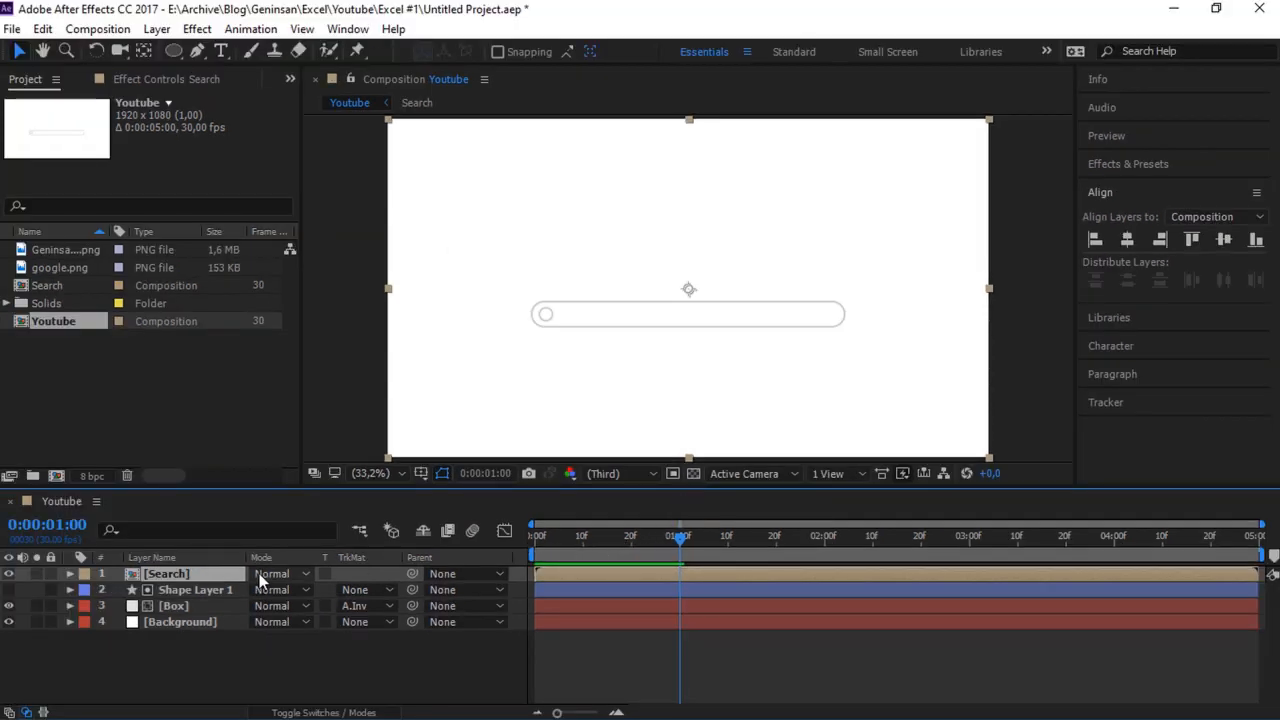
Set the Search layer's scale to 0% and add a Scale keyframe at 0:00:01:00
key(s)
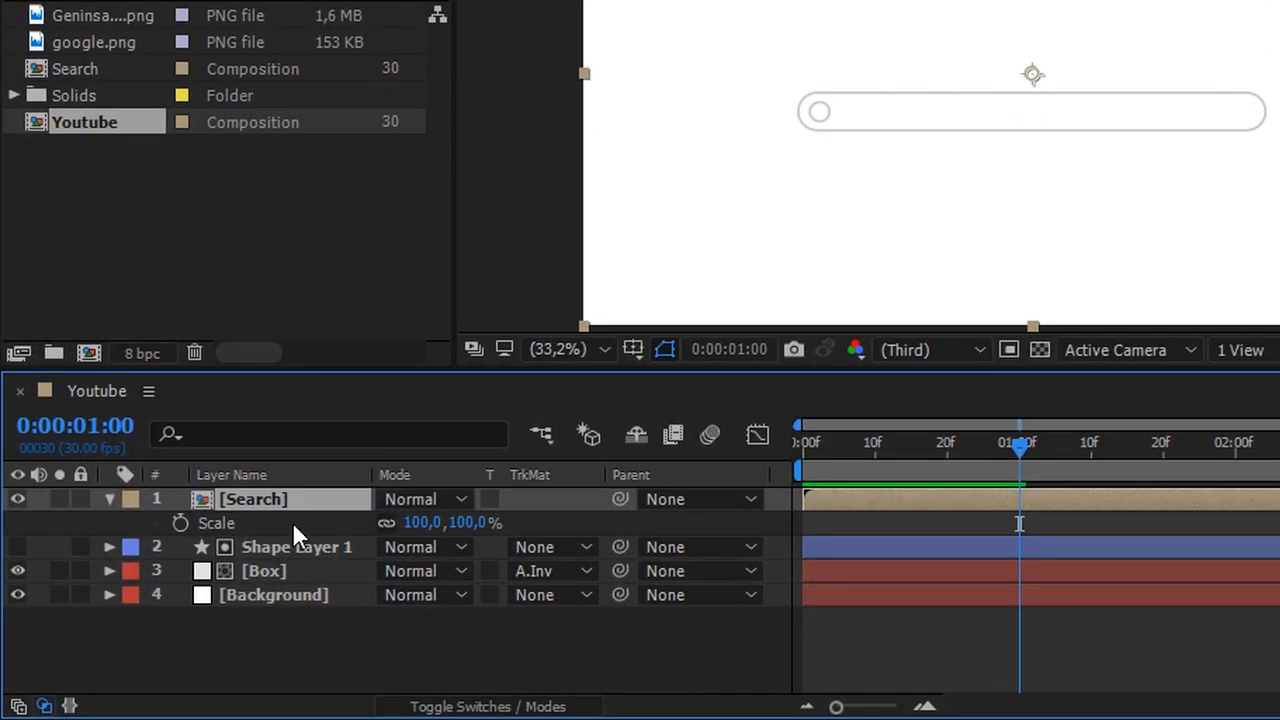
click(412, 522)
text(0)
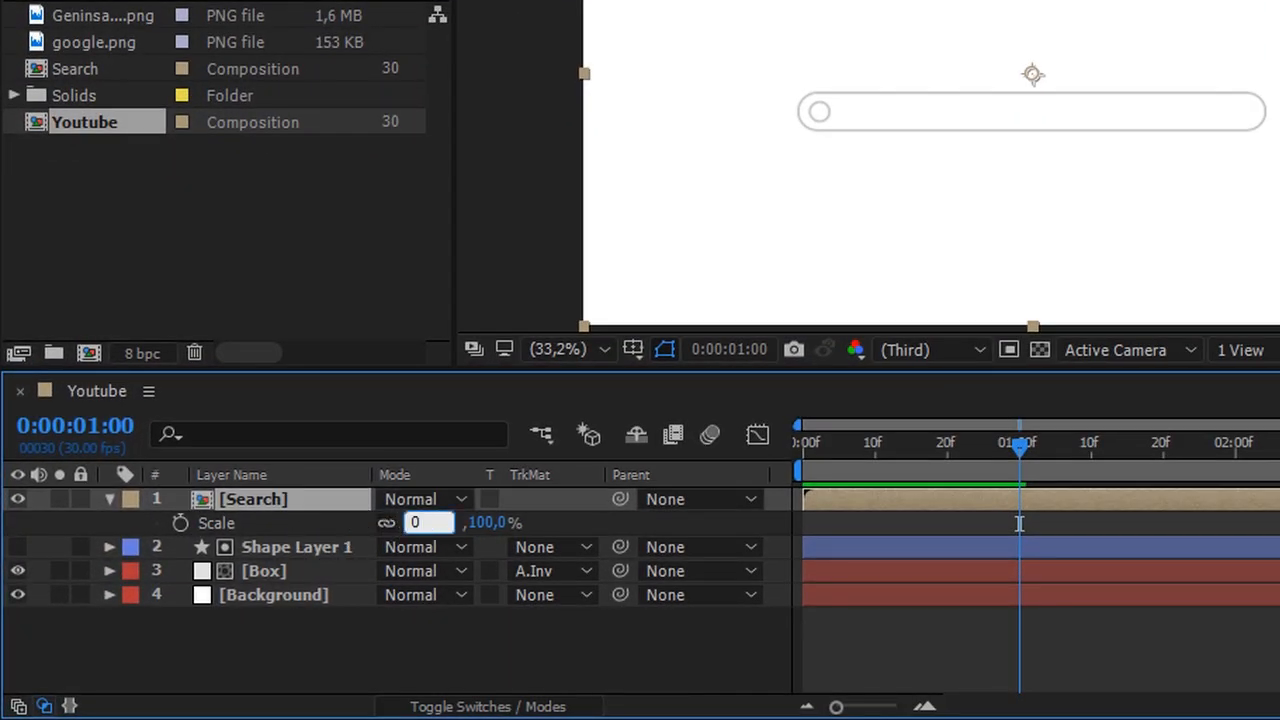
key(Return)
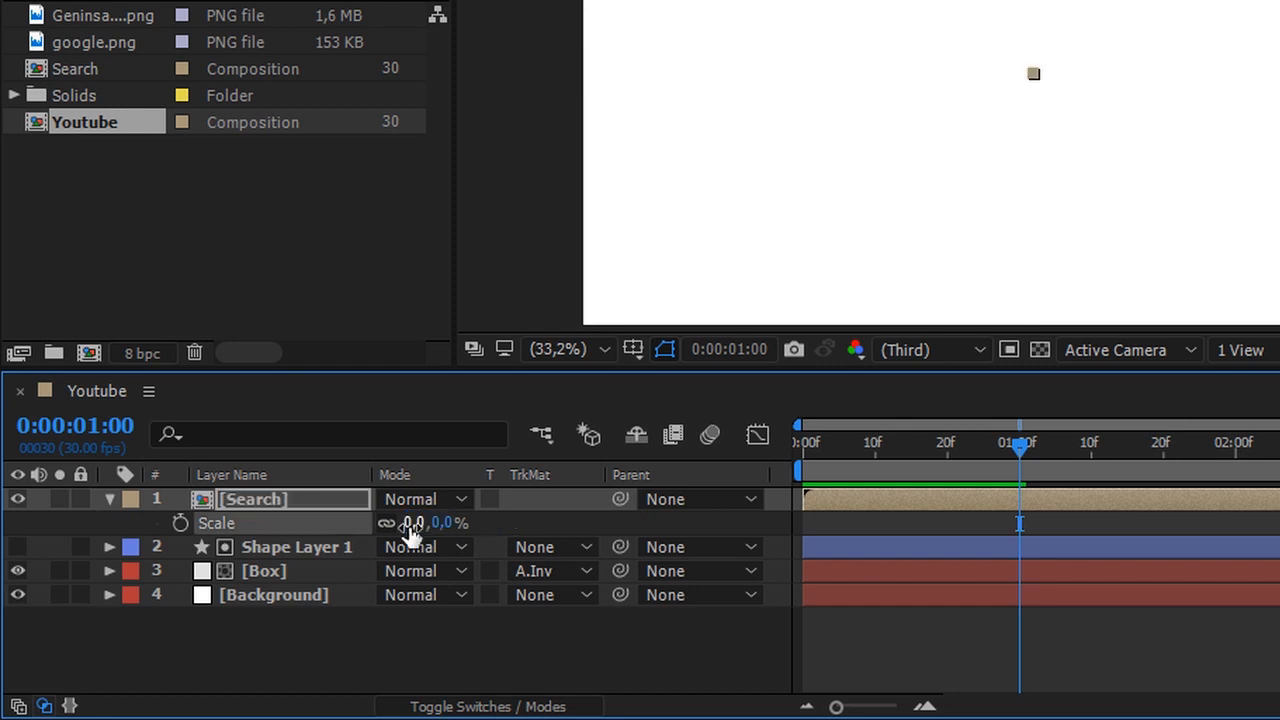
click(180, 522)
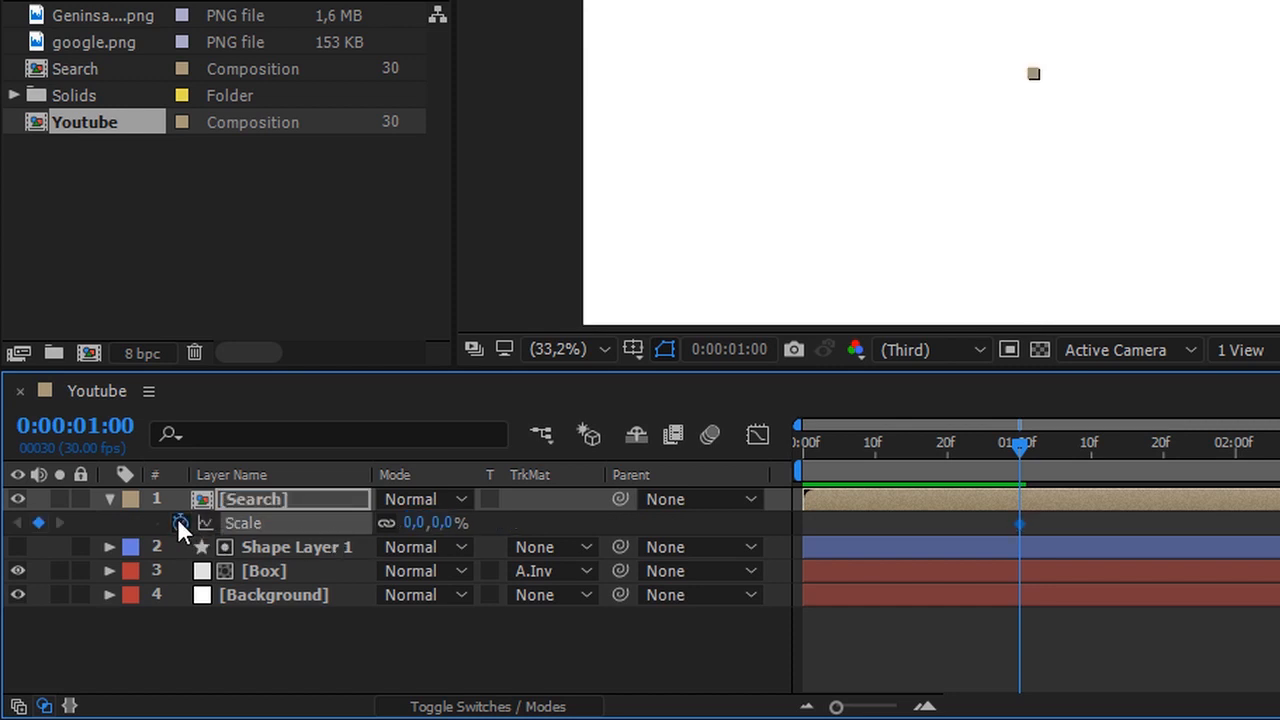
Add a second Scale keyframe of 100% to the Search layer at 0:00:01:15
click(115, 426)
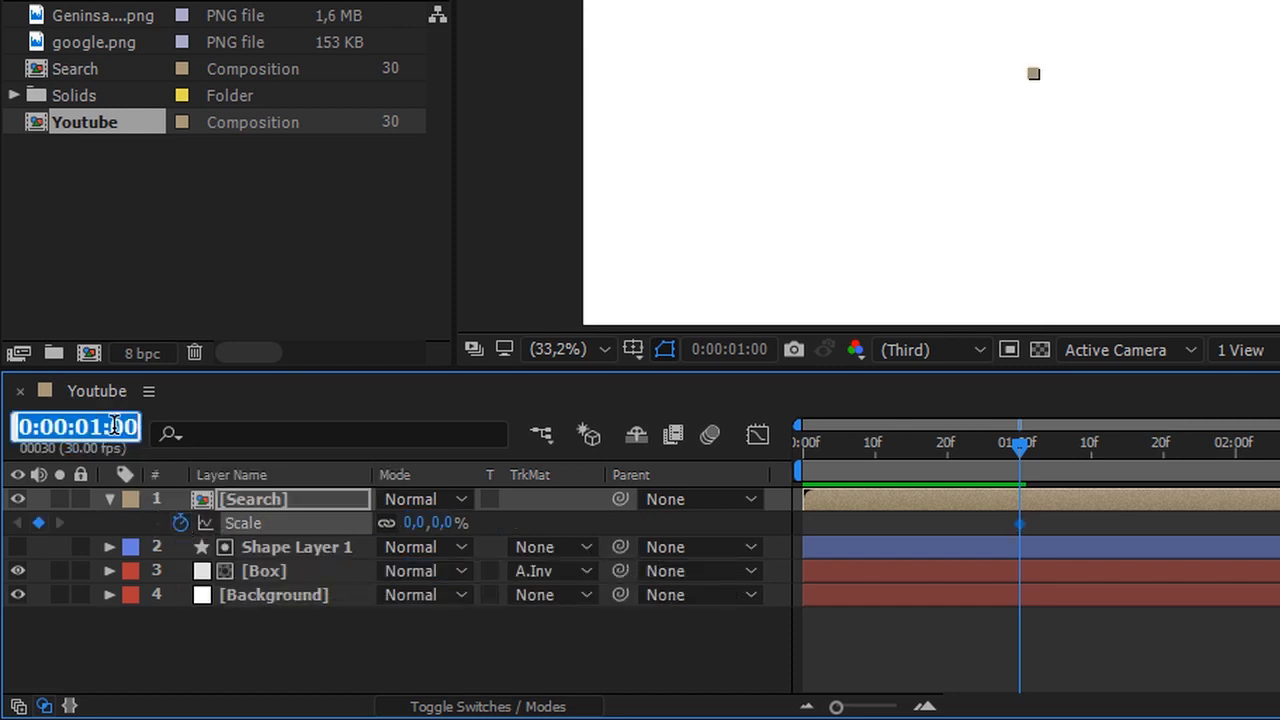
key(Right)
key(BackSpace)
key(BackSpace)
text(15)
key(Return)
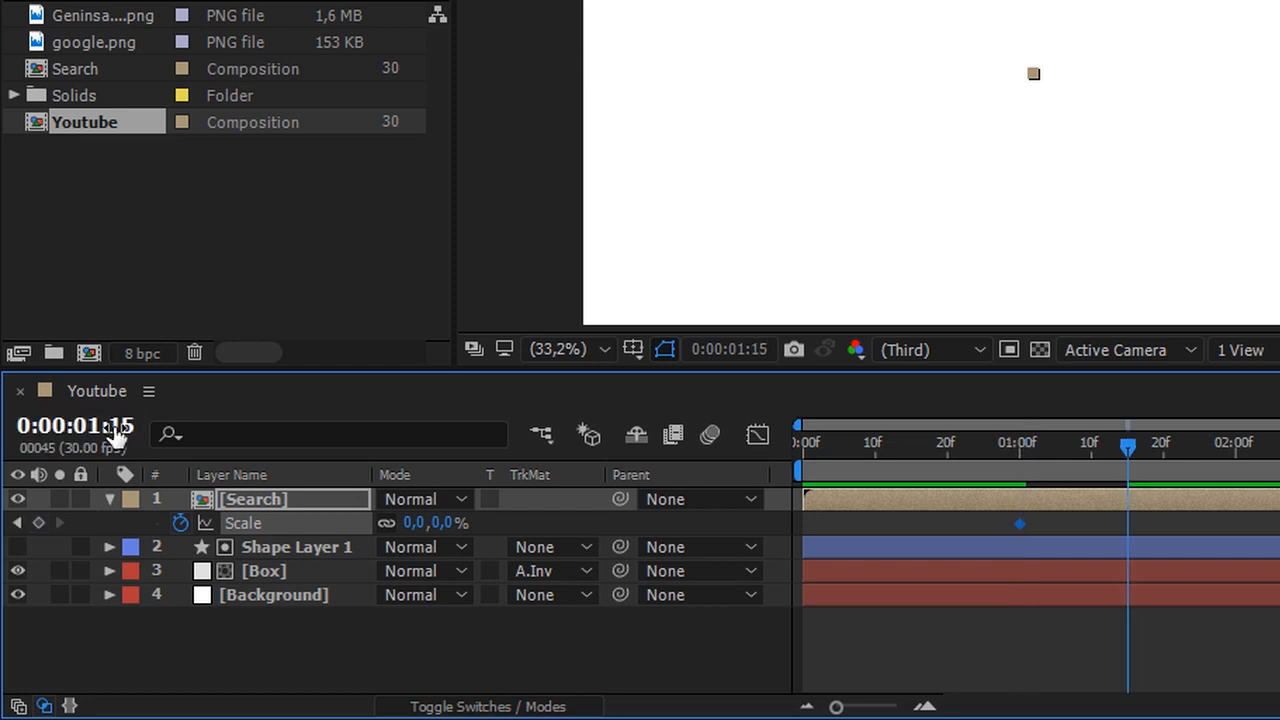
click(414, 522)
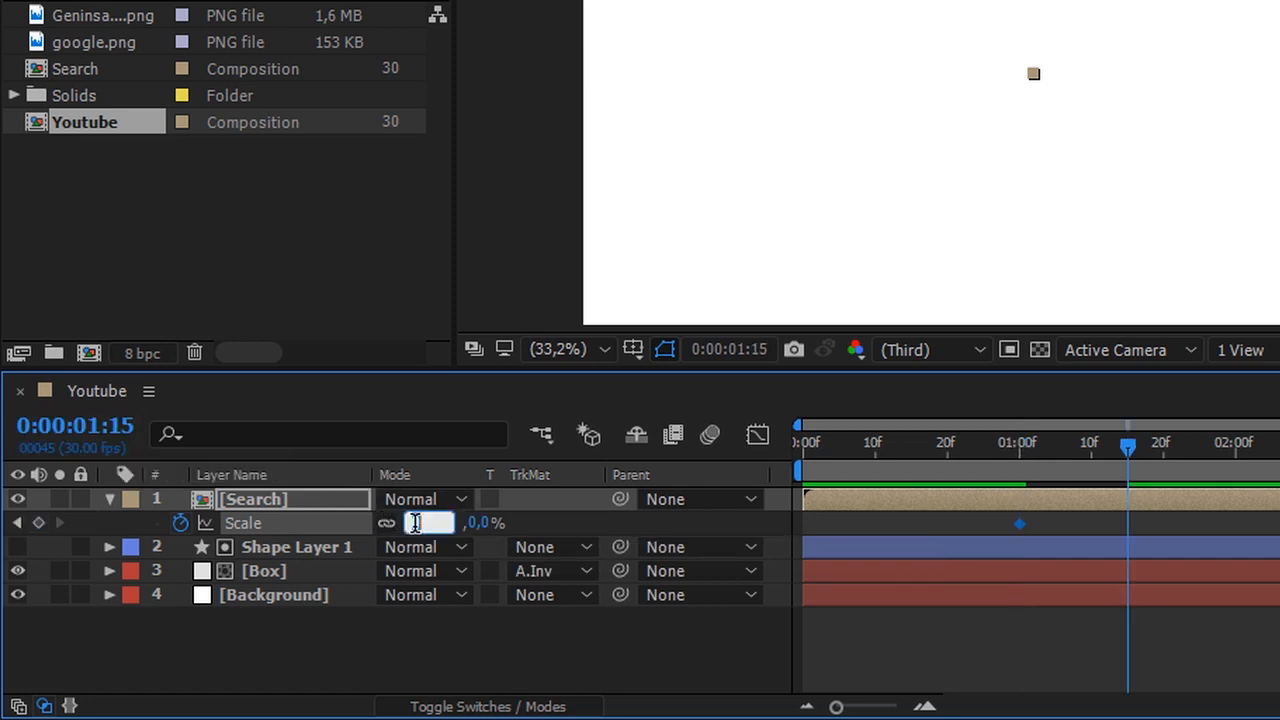
text(100)
key(Return)
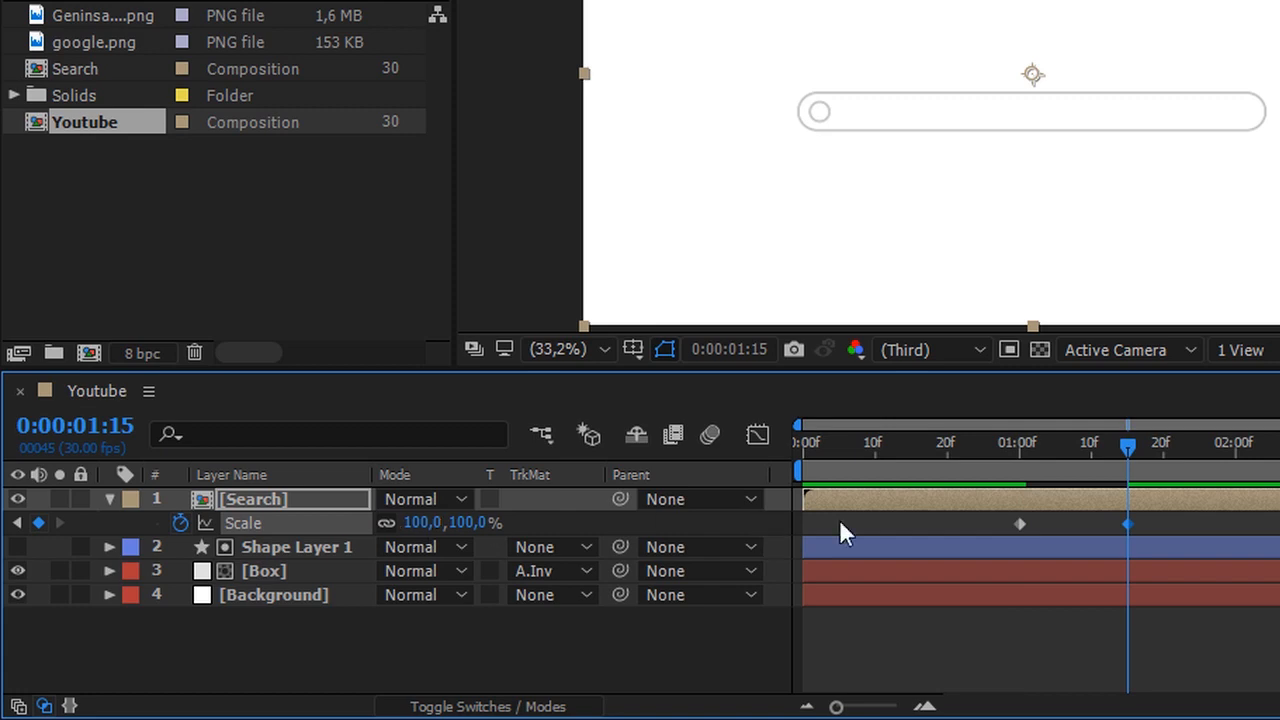
Apply Easy Ease to both Scale keyframes of the Search layer
drag(1165, 523, 985, 545)
right_click(1021, 523)
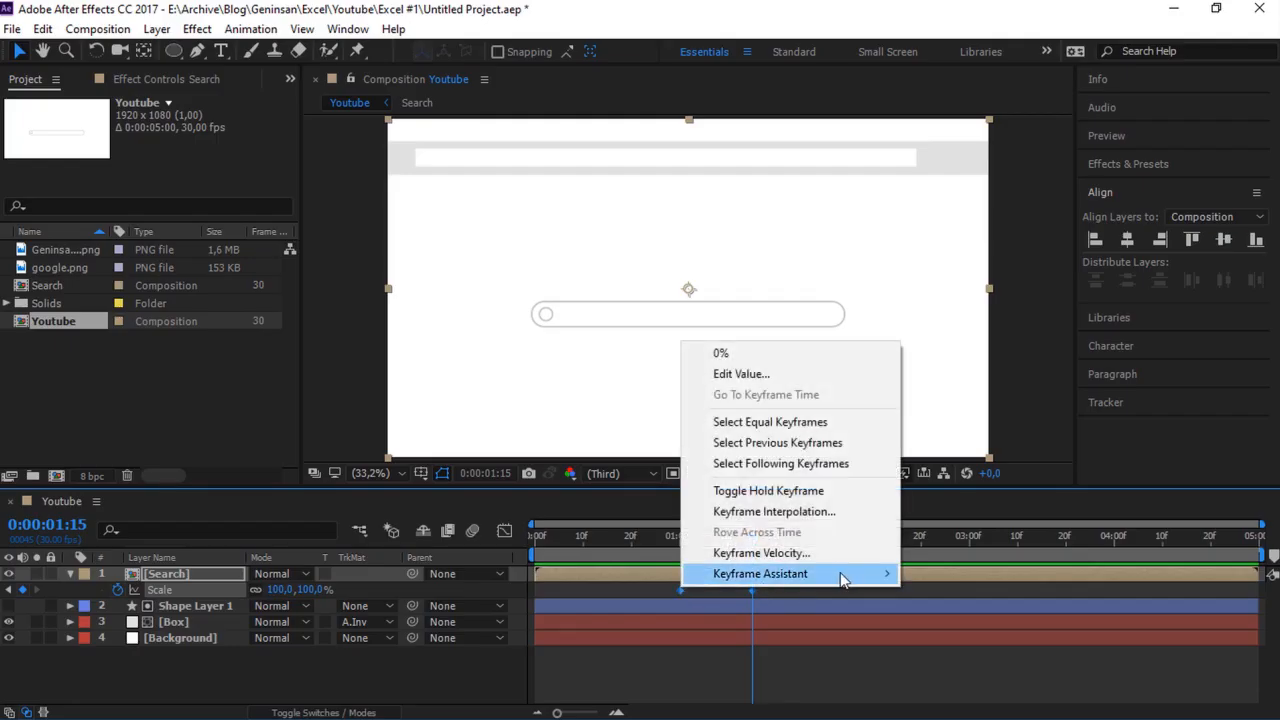
mouse_move(842, 578)
click(958, 449)
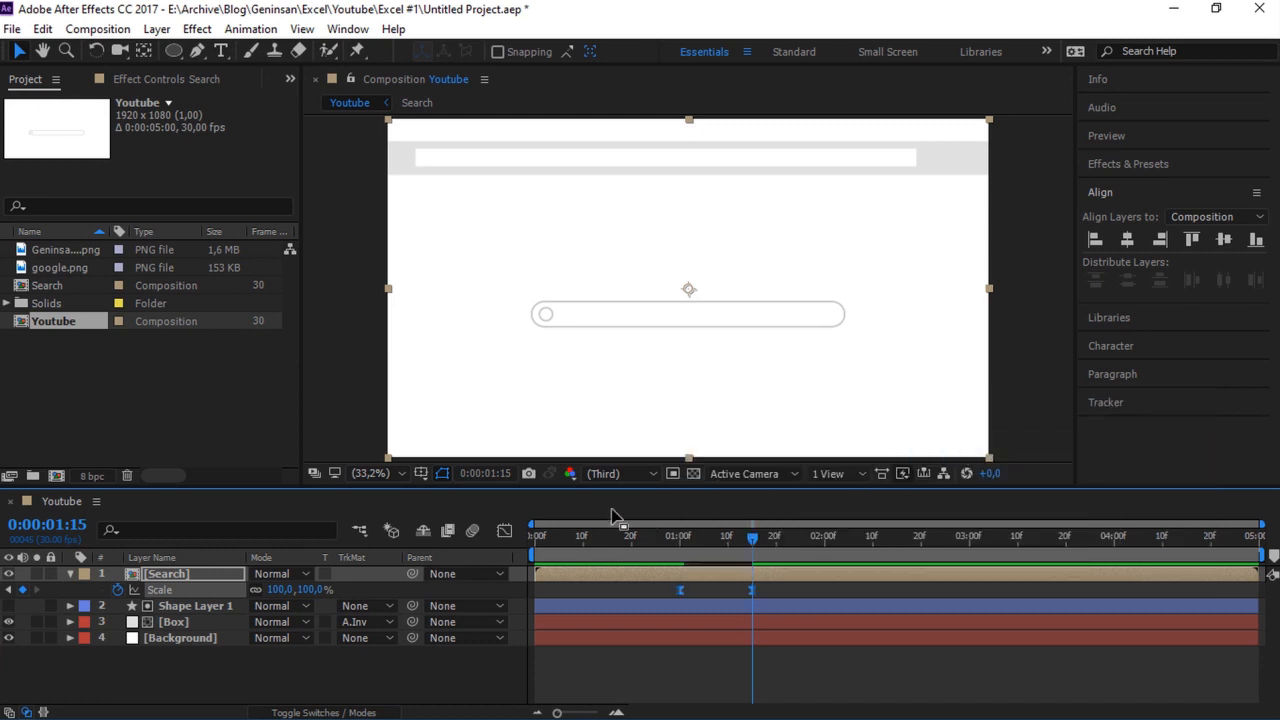
Reshape the Search layer's scale speed curve by extending the end keyframe's influence toward the start, for a fast start and slow finish
click(504, 530)
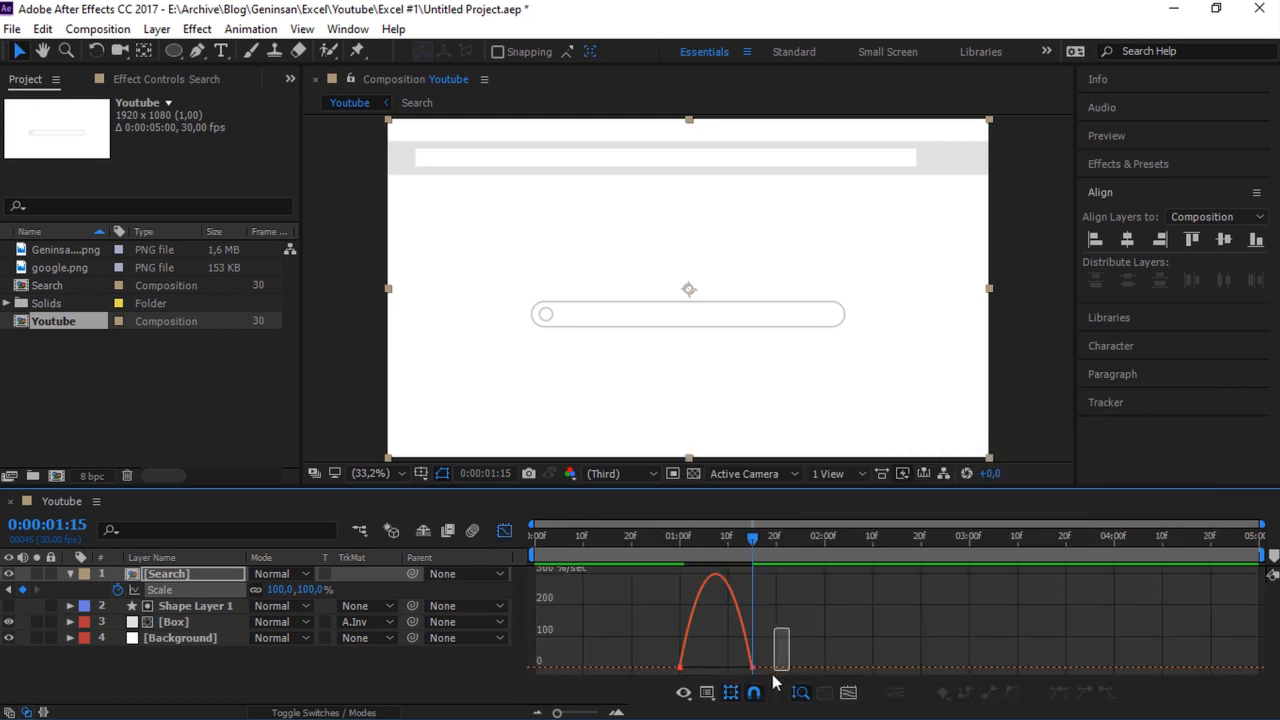
drag(773, 675, 657, 646)
scroll(698, 639, up, 1)
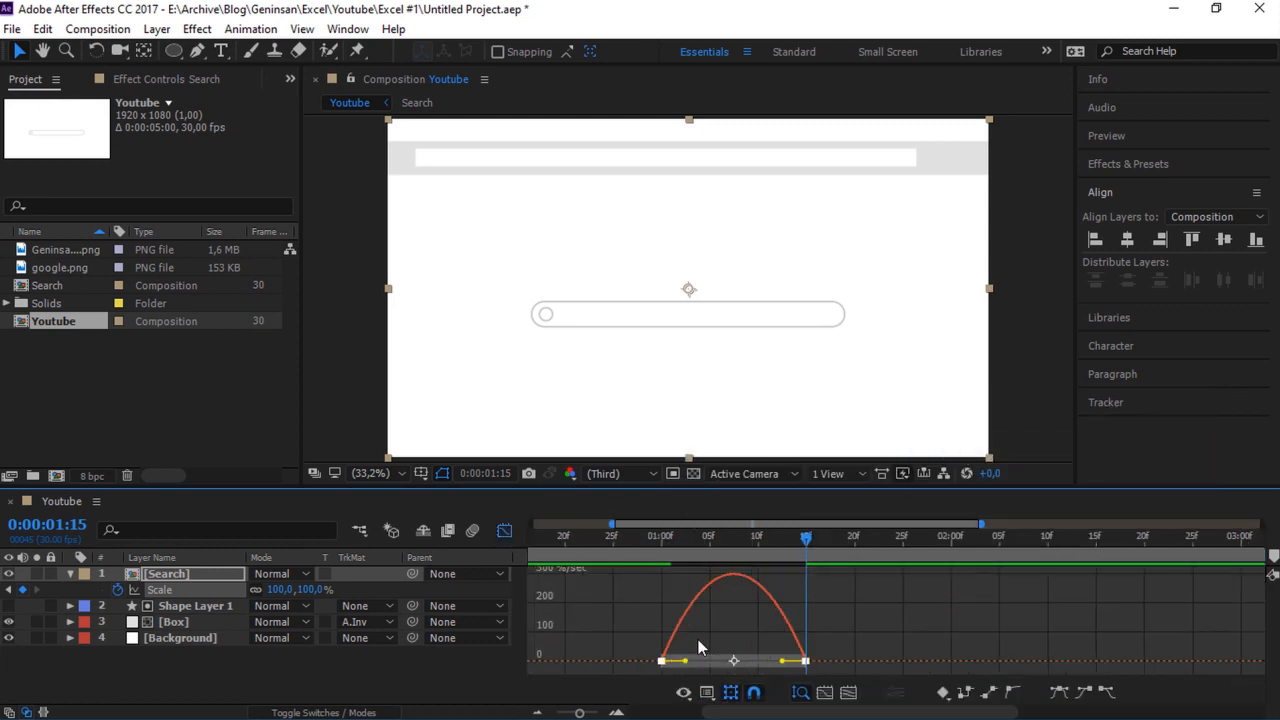
drag(782, 661, 717, 667)
click(505, 530)
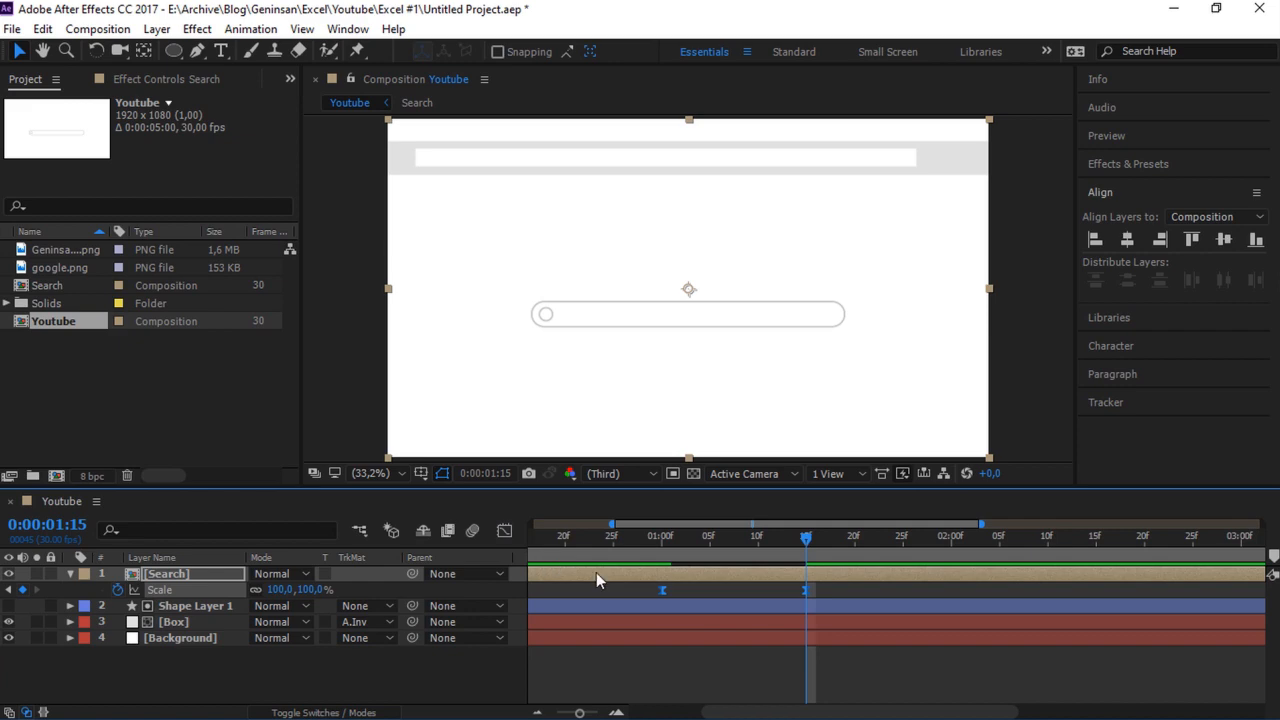
Preview the Youtube composition's animation from its first frame
key(minus)
key(minus)
key(Home)
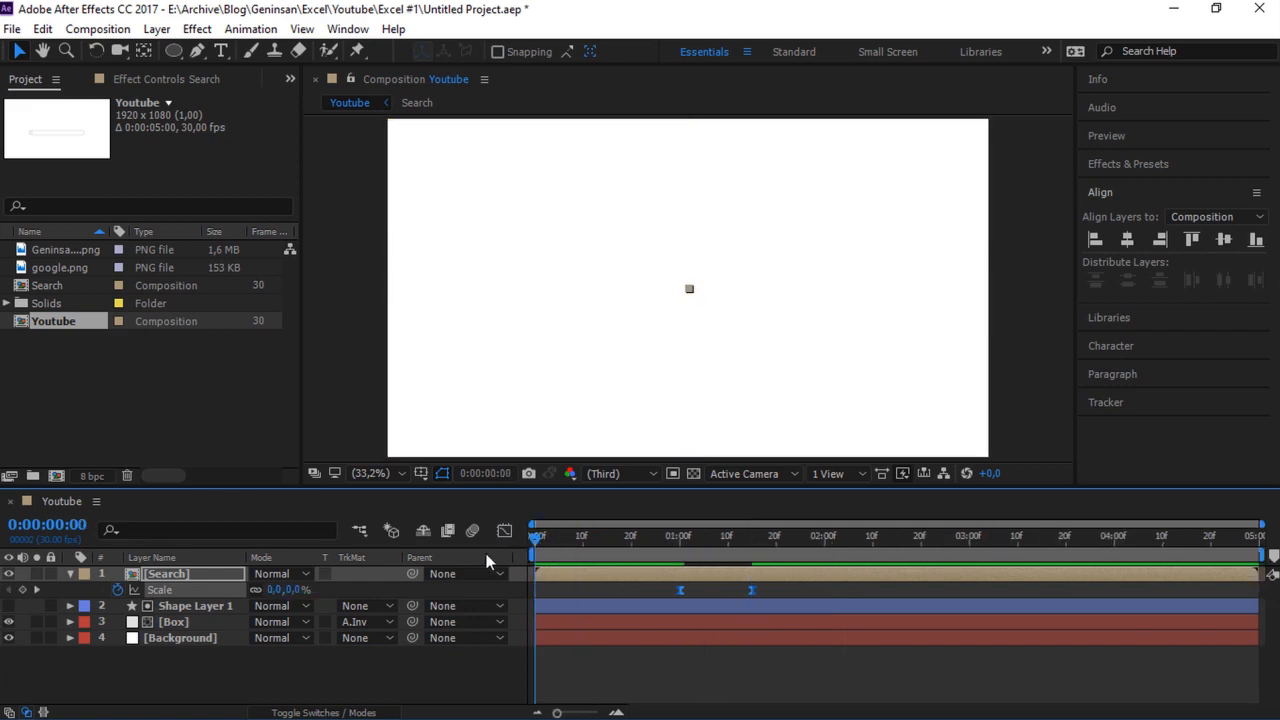
key(space)
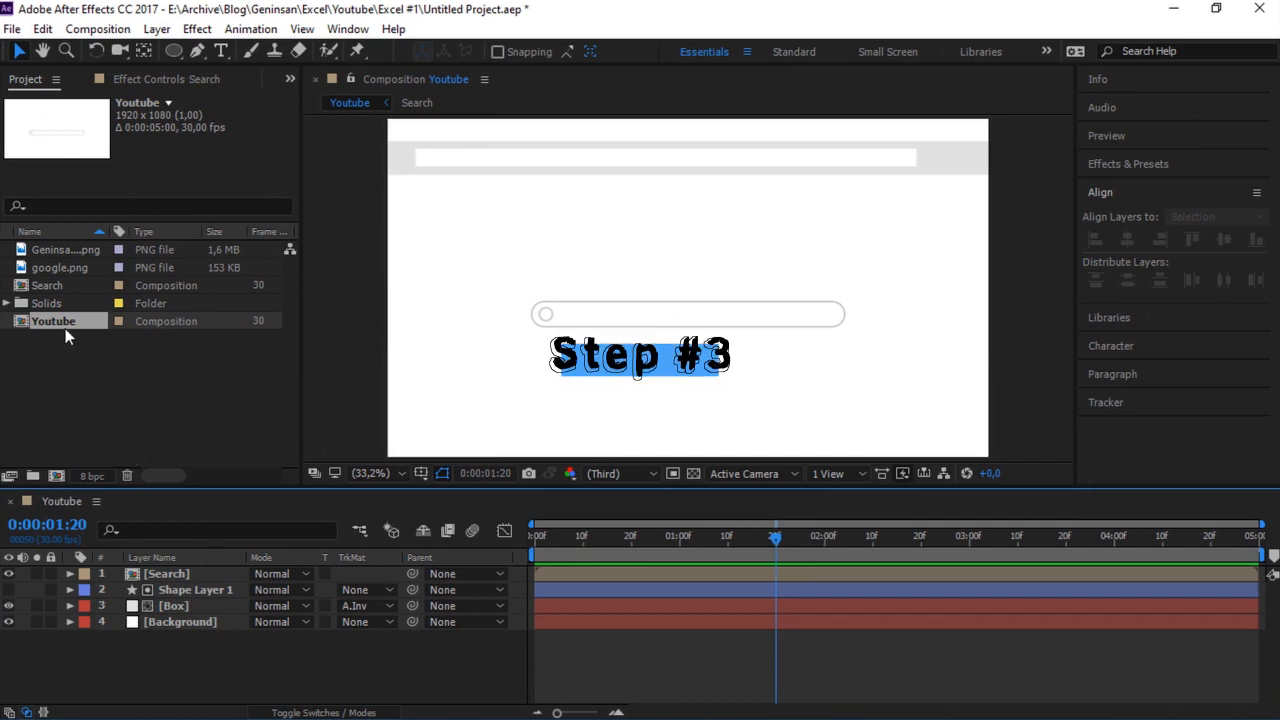
Add google.png as the uppermost layer of the Youtube composition and scale it to 5%
click(49, 268)
drag(49, 268, 155, 571)
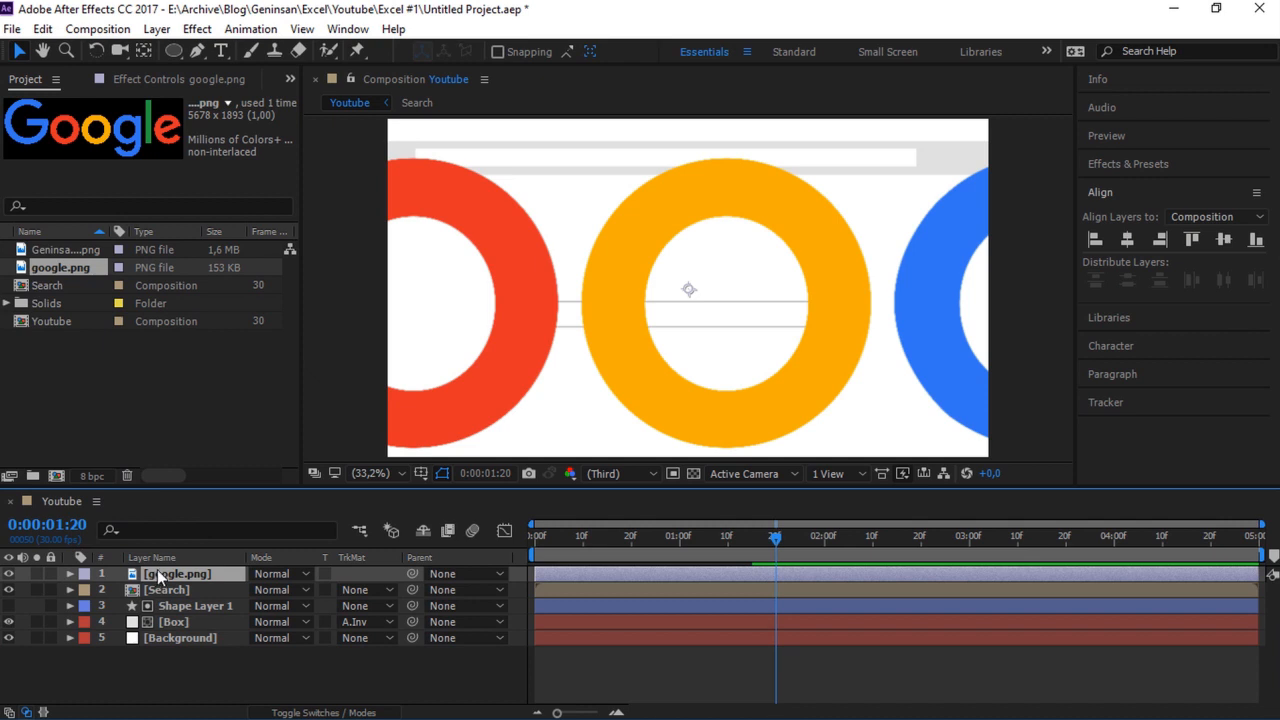
key(s)
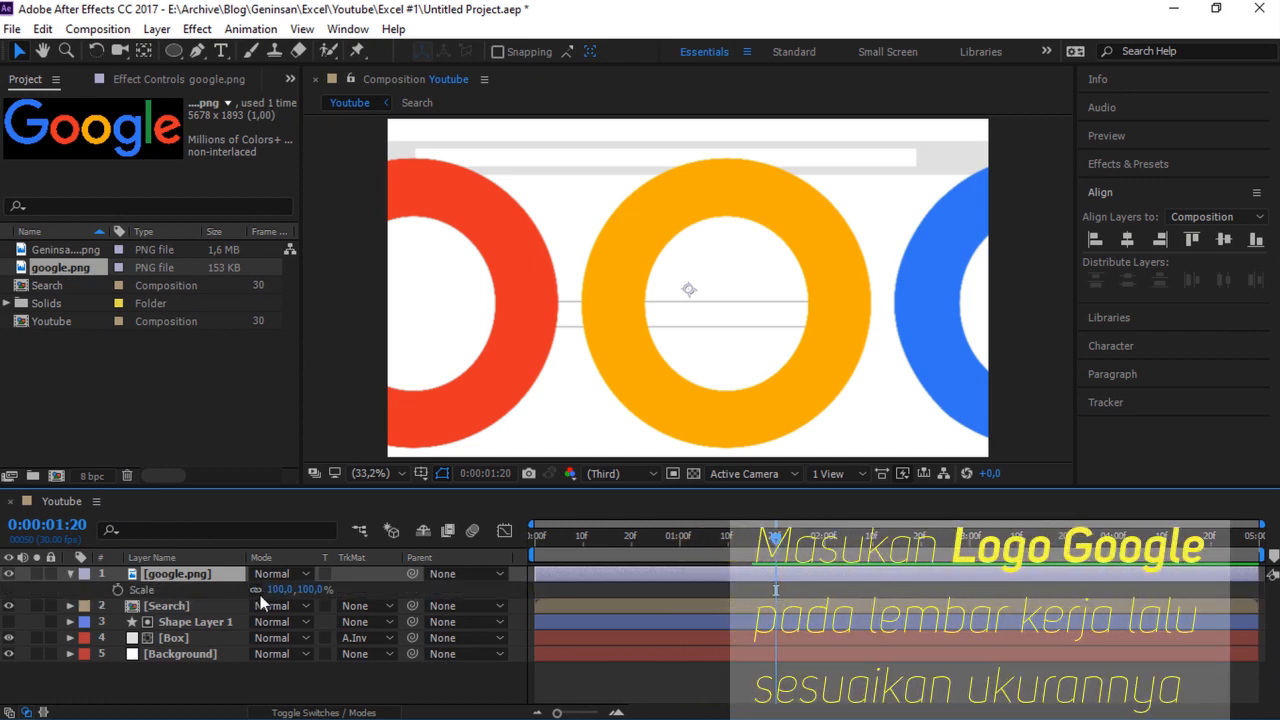
click(276, 590)
text(5)
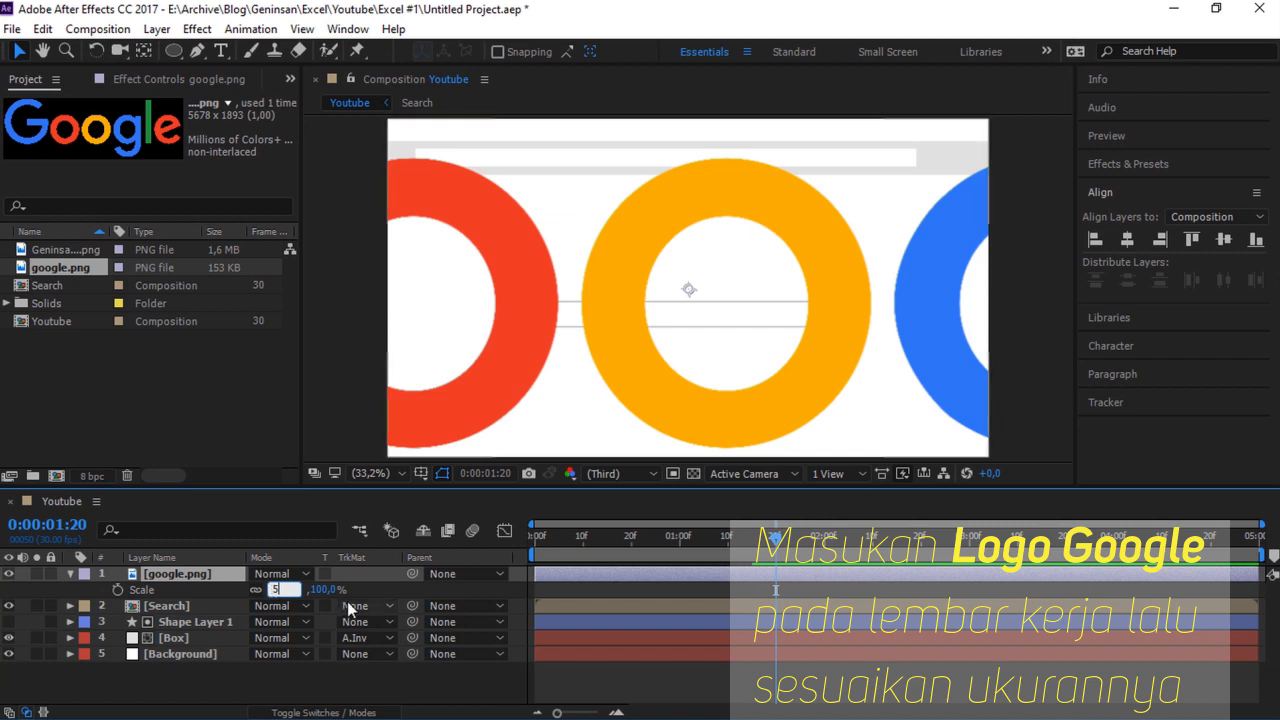
key(Return)
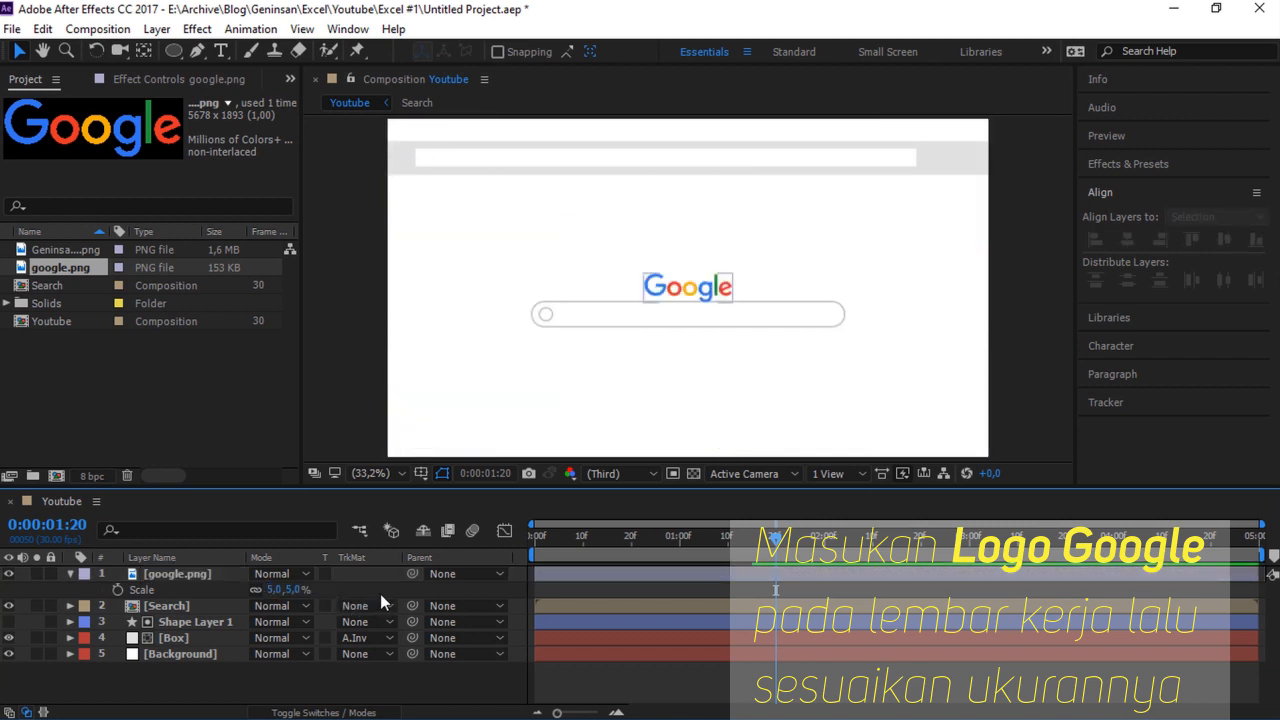
Set the google.png layer's scale to 10% and collapse its properties
click(293, 590)
text(10)
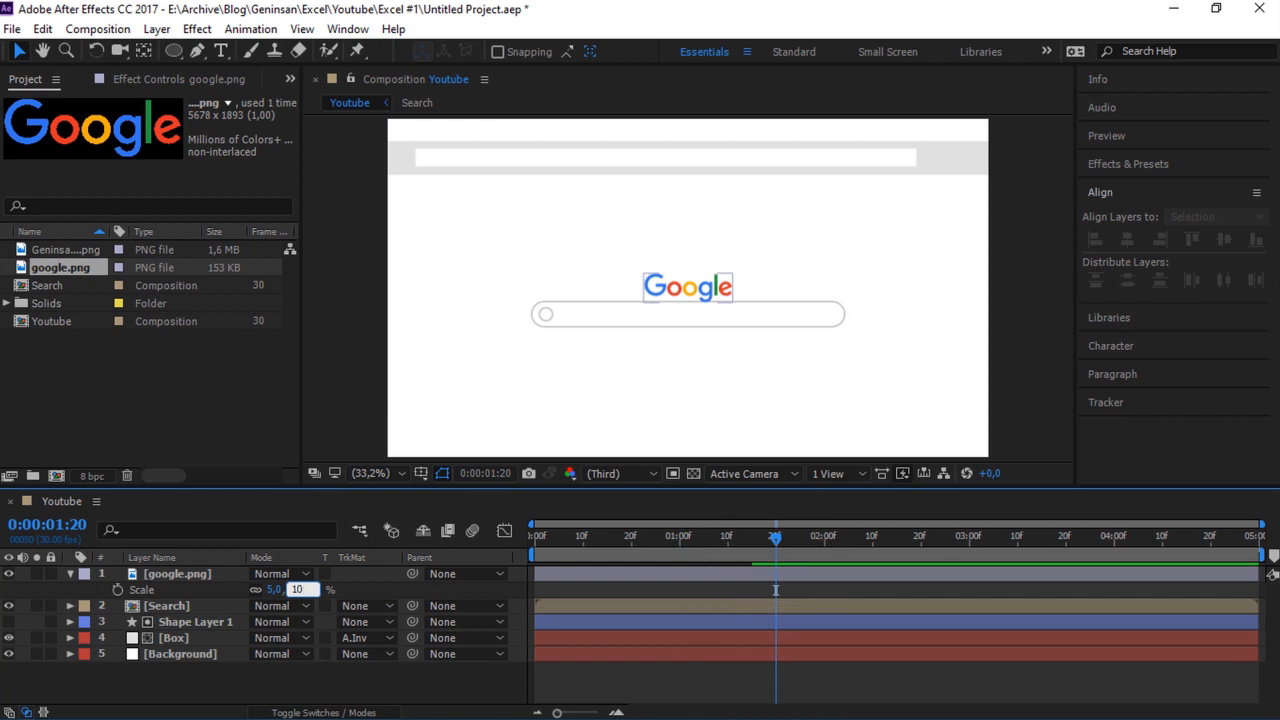
key(Return)
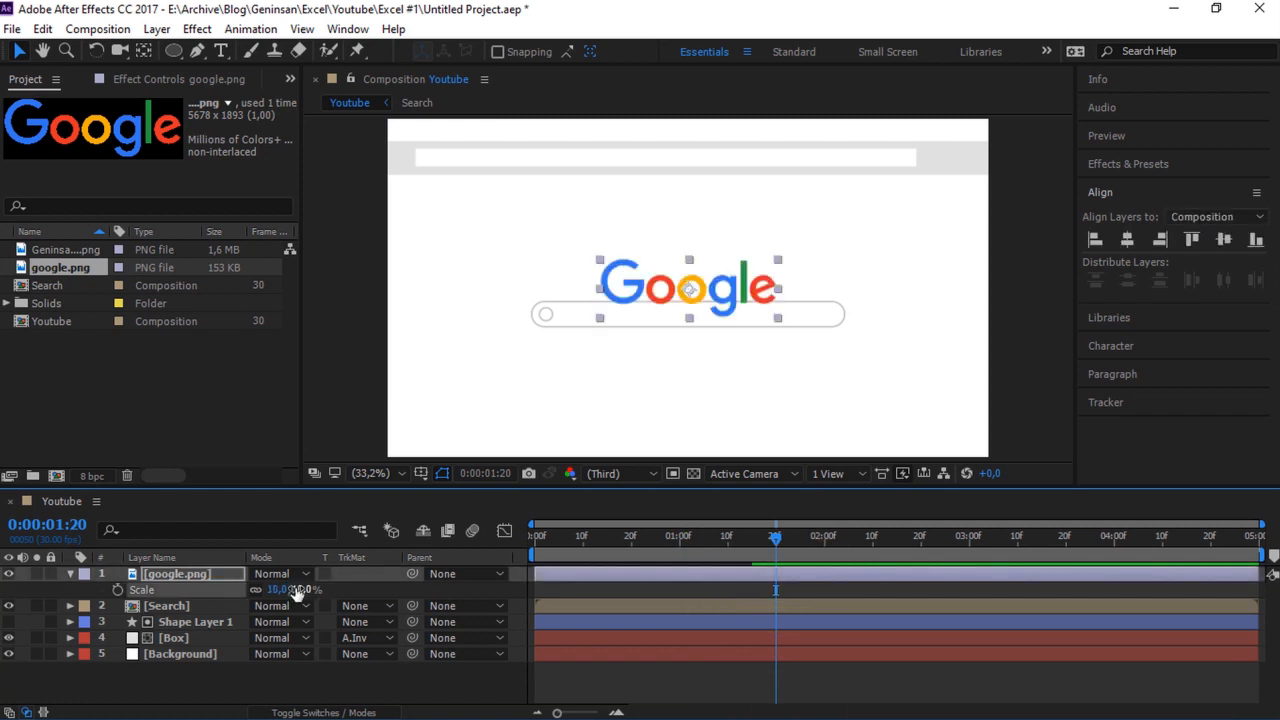
click(348, 589)
click(69, 573)
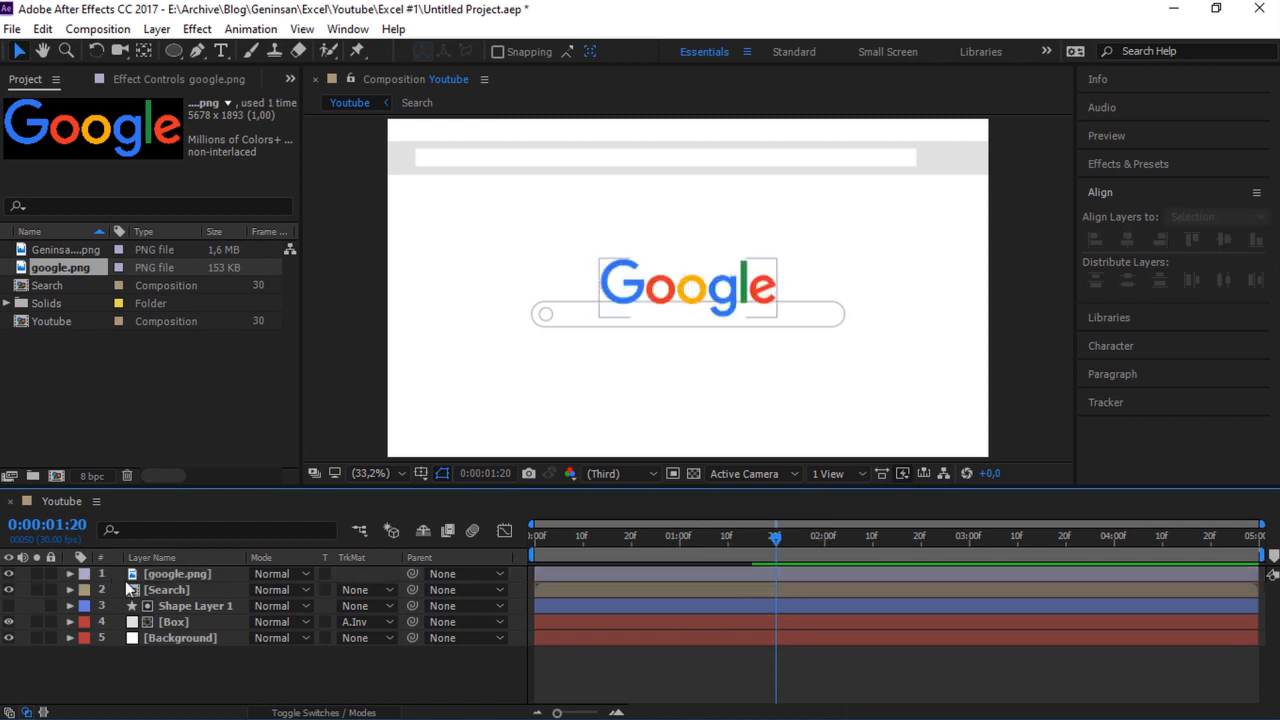
Raise the Google logo above the search box by setting its vertical position to 450, and collapse the layer
click(176, 575)
key(p)
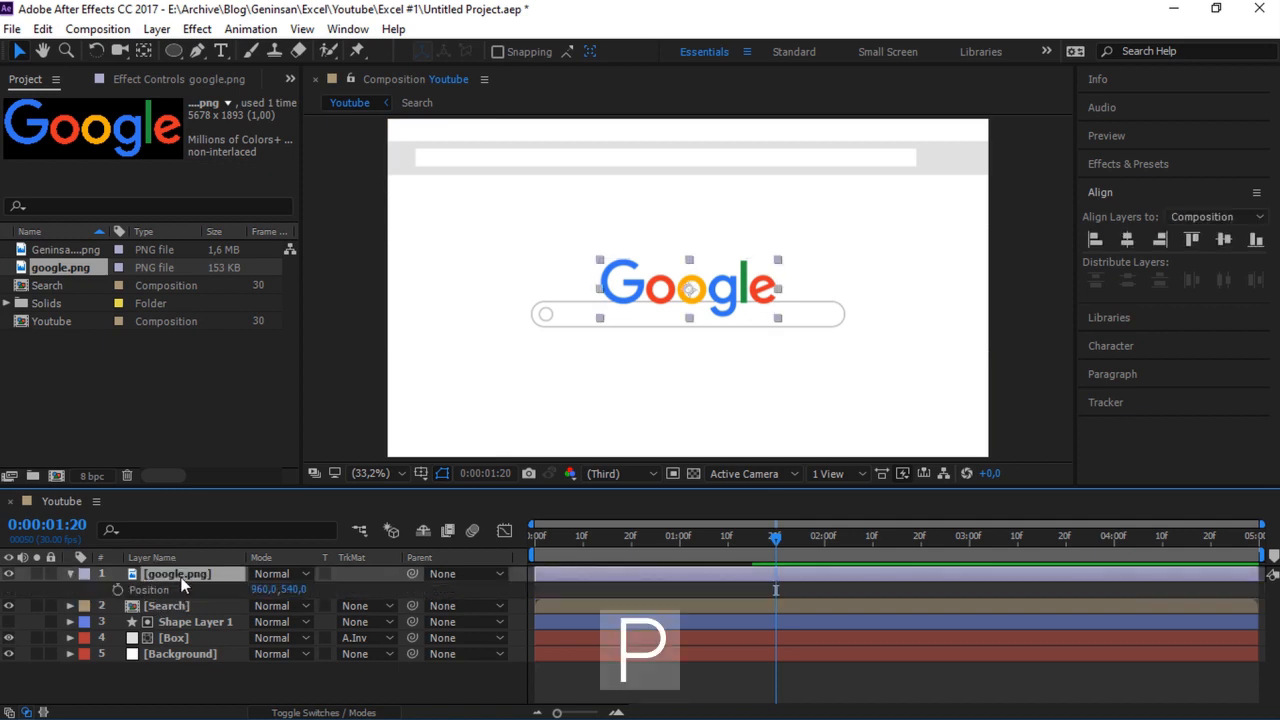
click(290, 590)
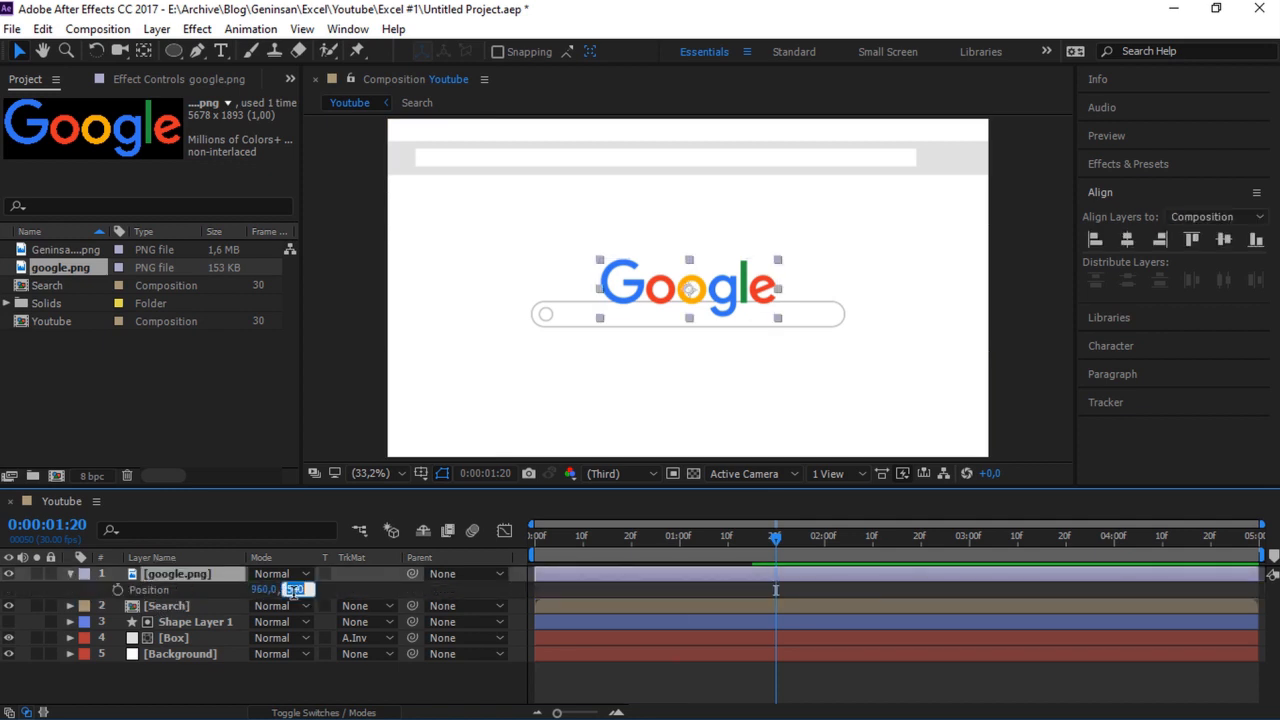
text(450)
key(Return)
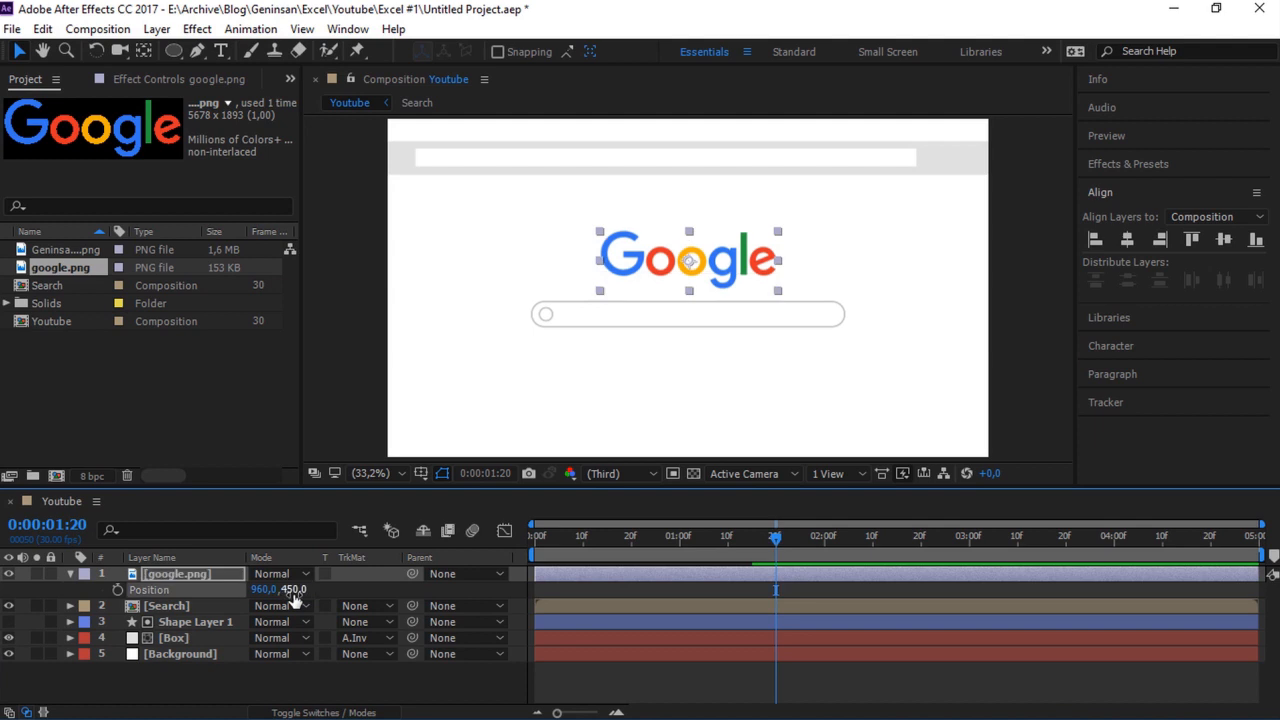
click(343, 597)
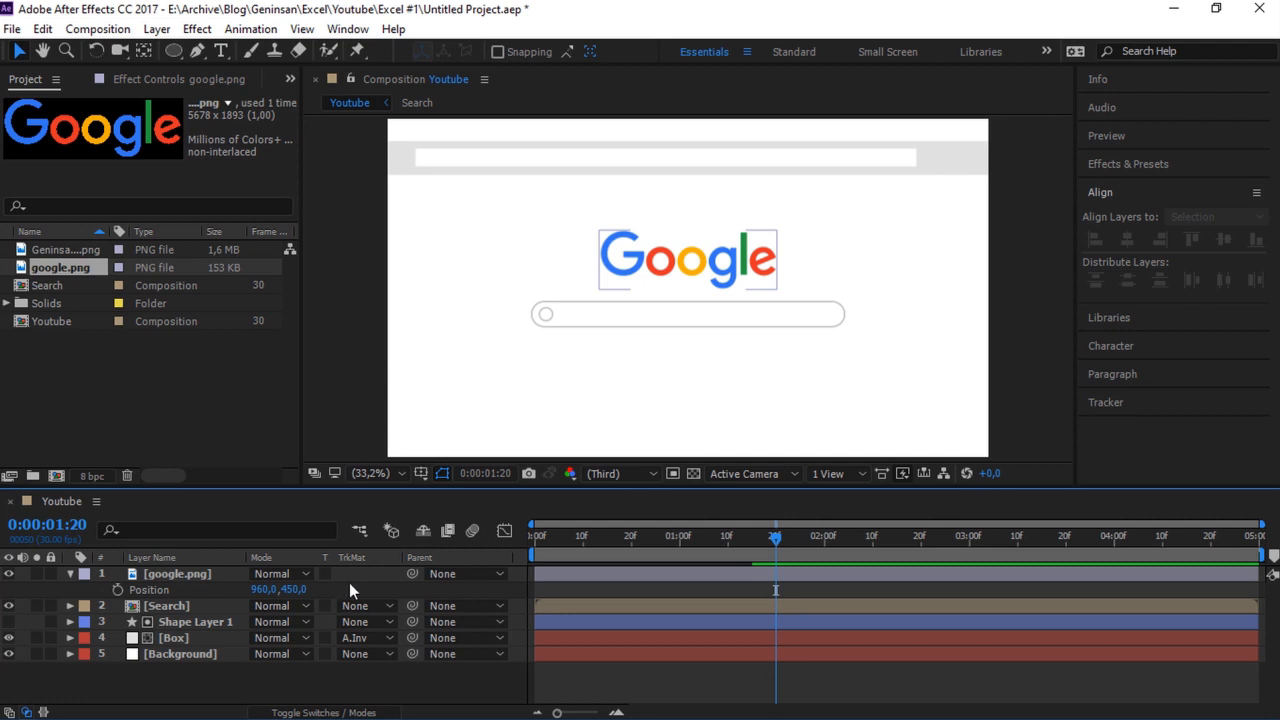
click(69, 574)
Create a new adjustment layer above the google.png layer and rename it as Google Hiden
right_click(230, 668)
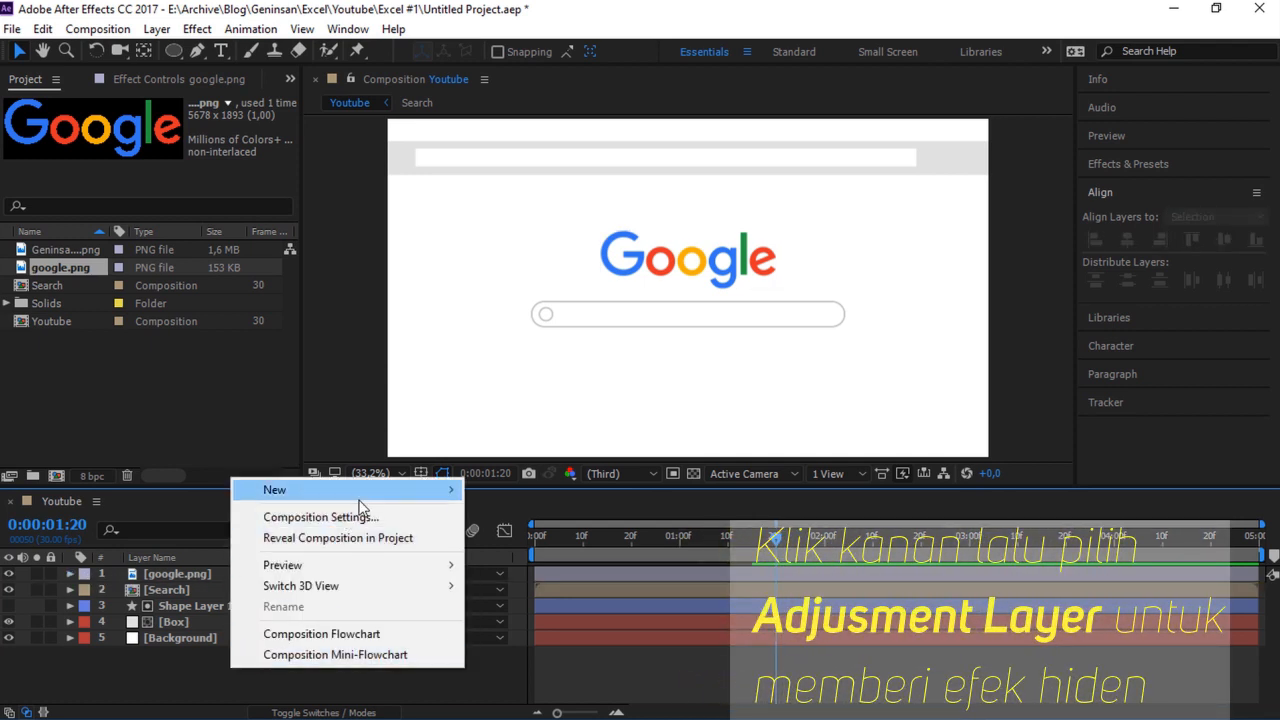
mouse_move(357, 490)
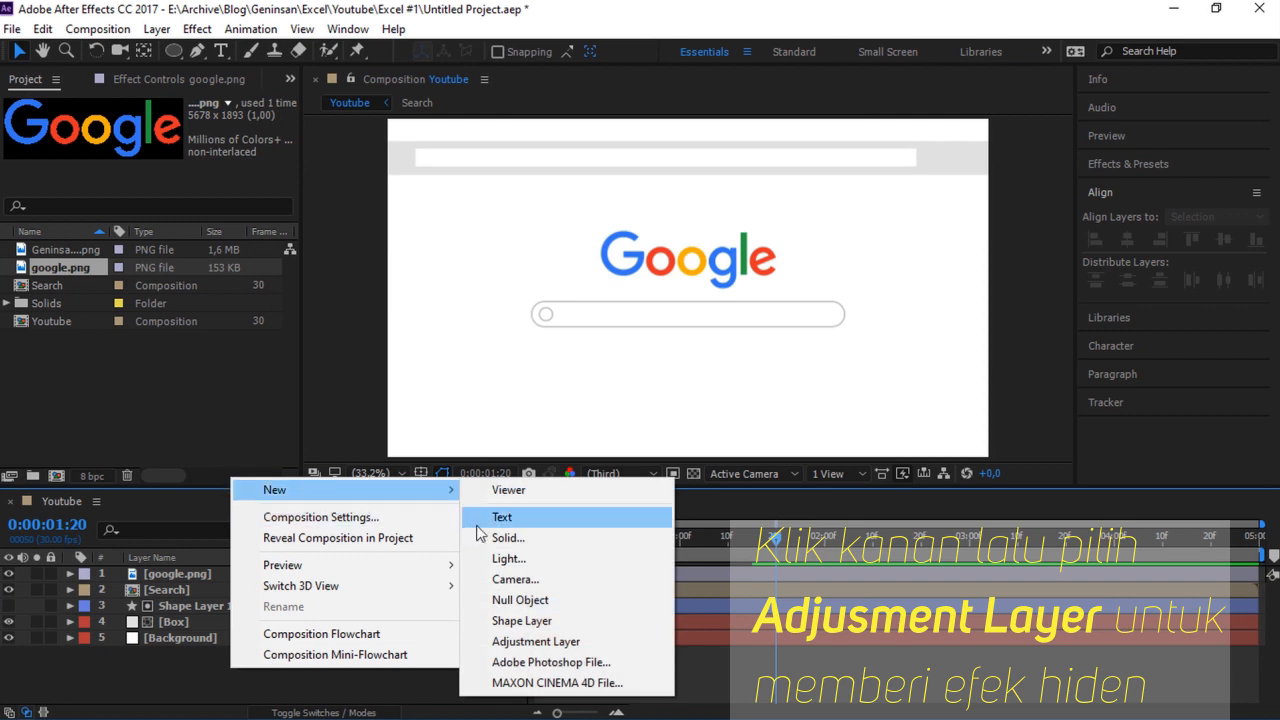
click(557, 640)
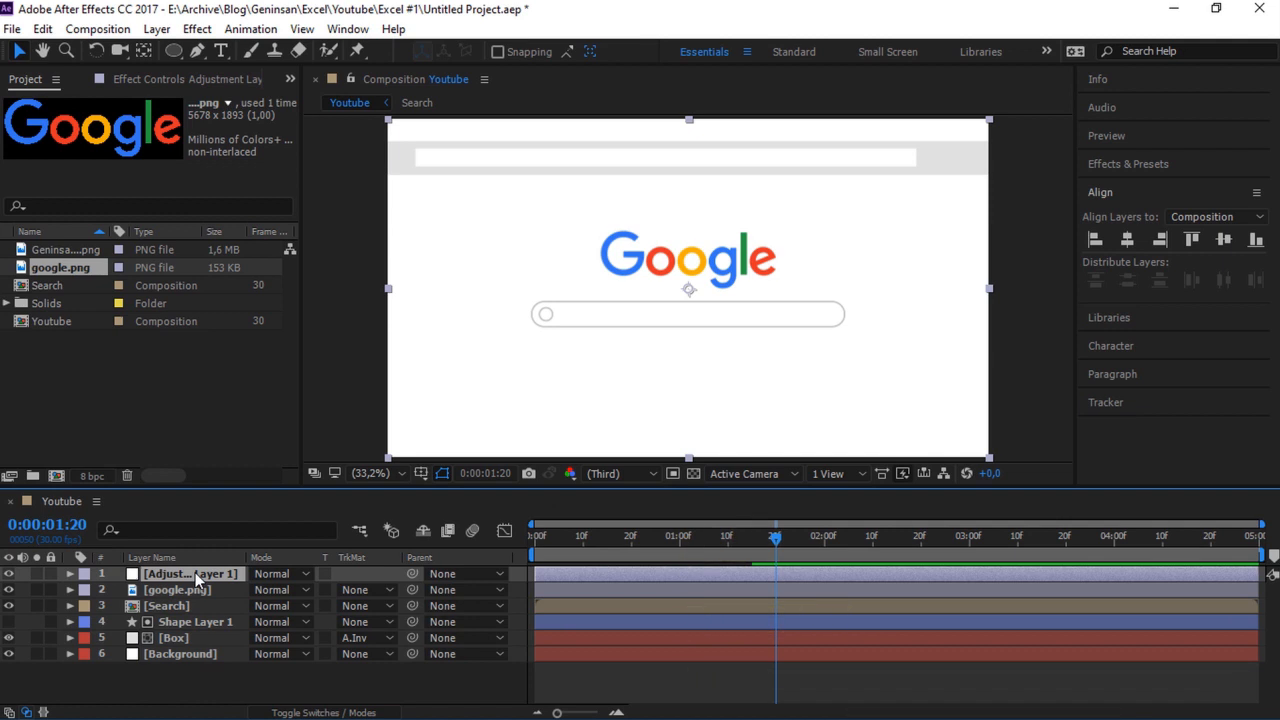
key(Return)
text(Google Hiden)
key(Return)
Change the Google Hiden layer's solid color to red FF0808 and save the project
click(150, 29)
click(170, 46)
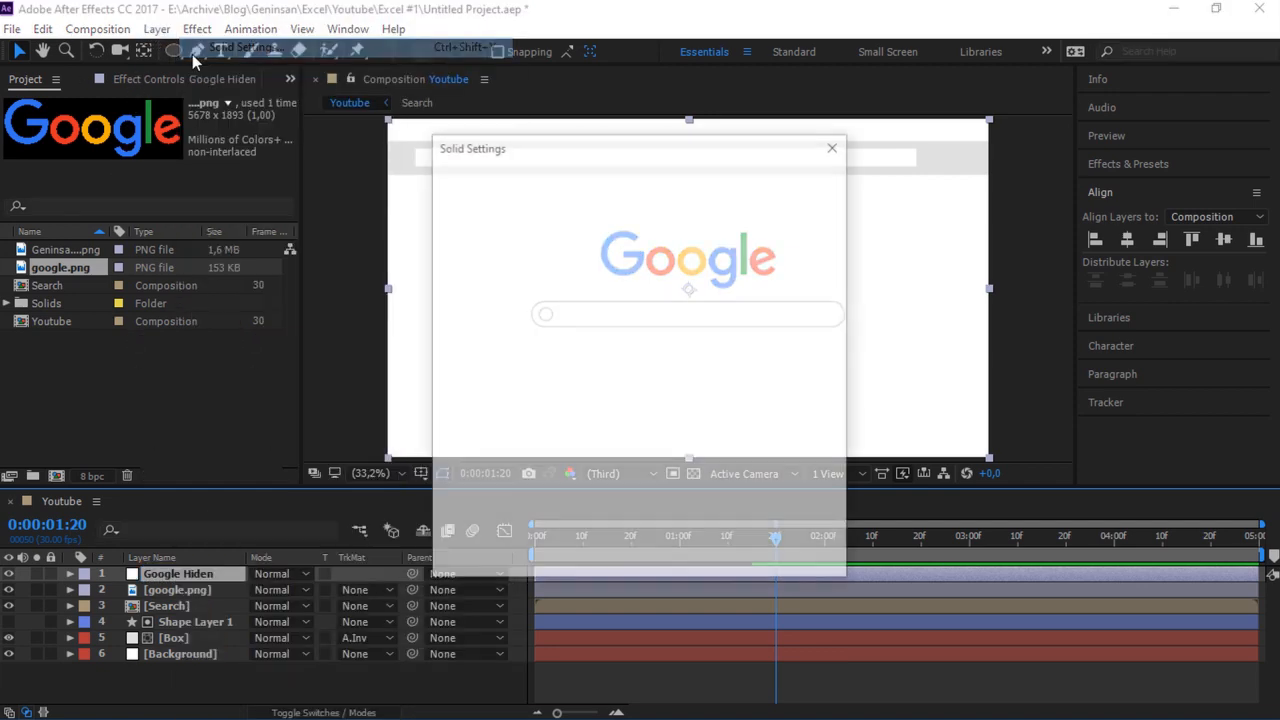
click(629, 459)
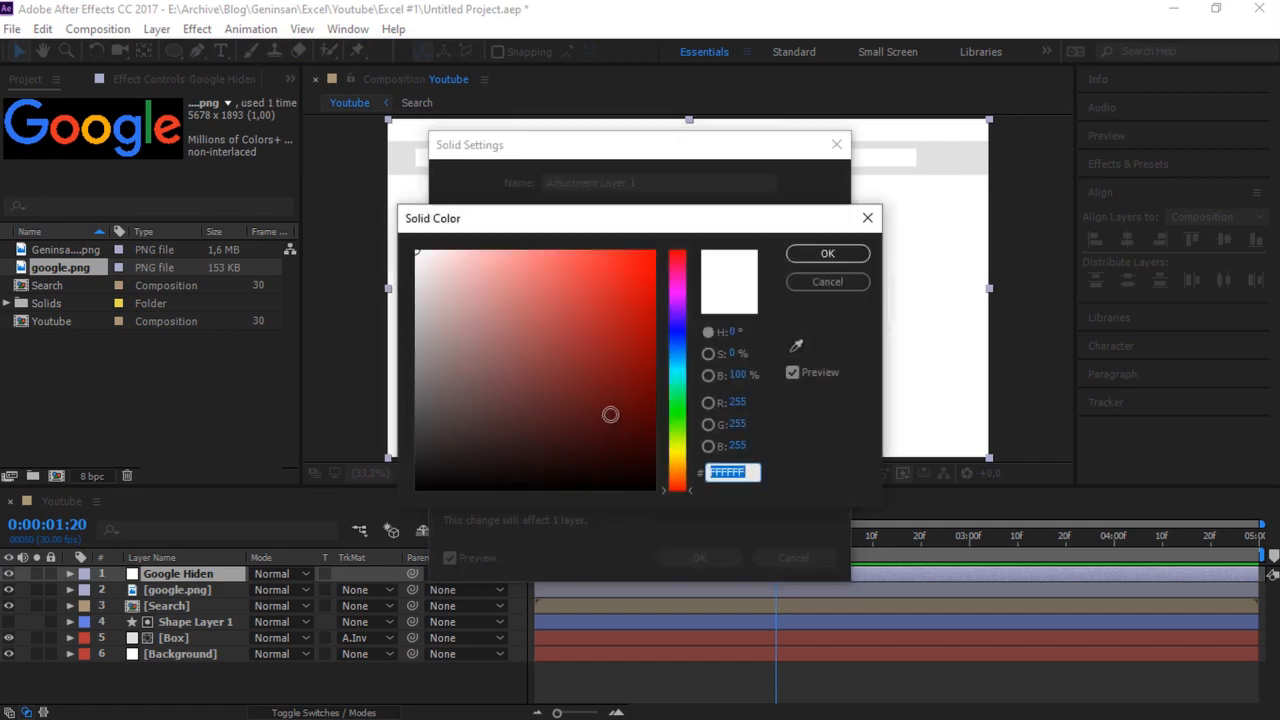
drag(609, 411, 650, 240)
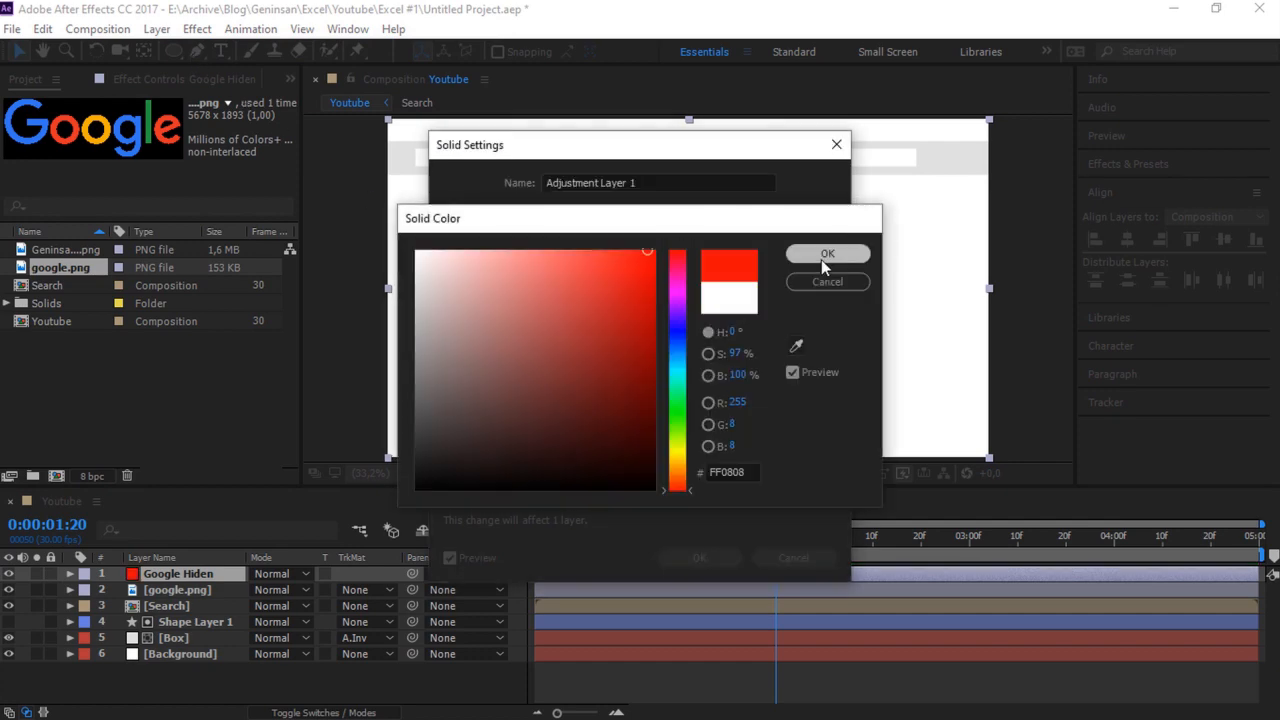
click(823, 257)
click(692, 558)
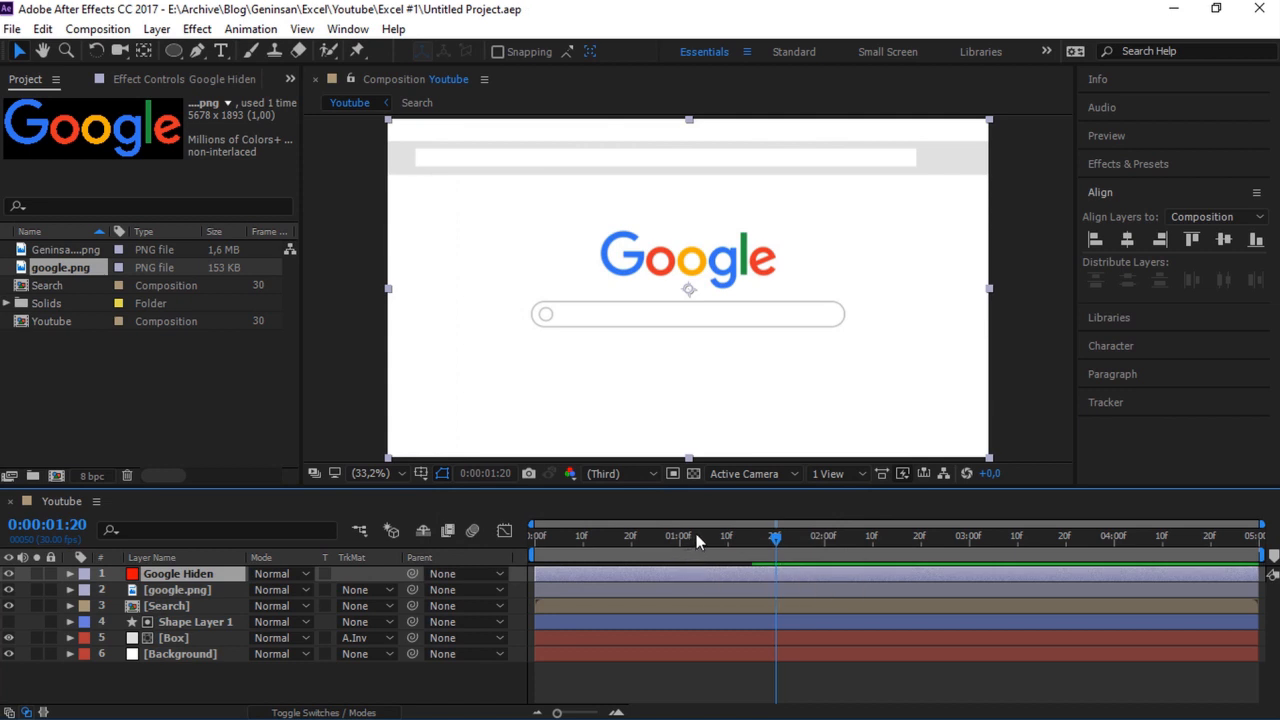
Draw a rectangular mask on the Google Hiden layer, as wide as the search box and reaching from its upper edge well below it
click(176, 56)
click(210, 52)
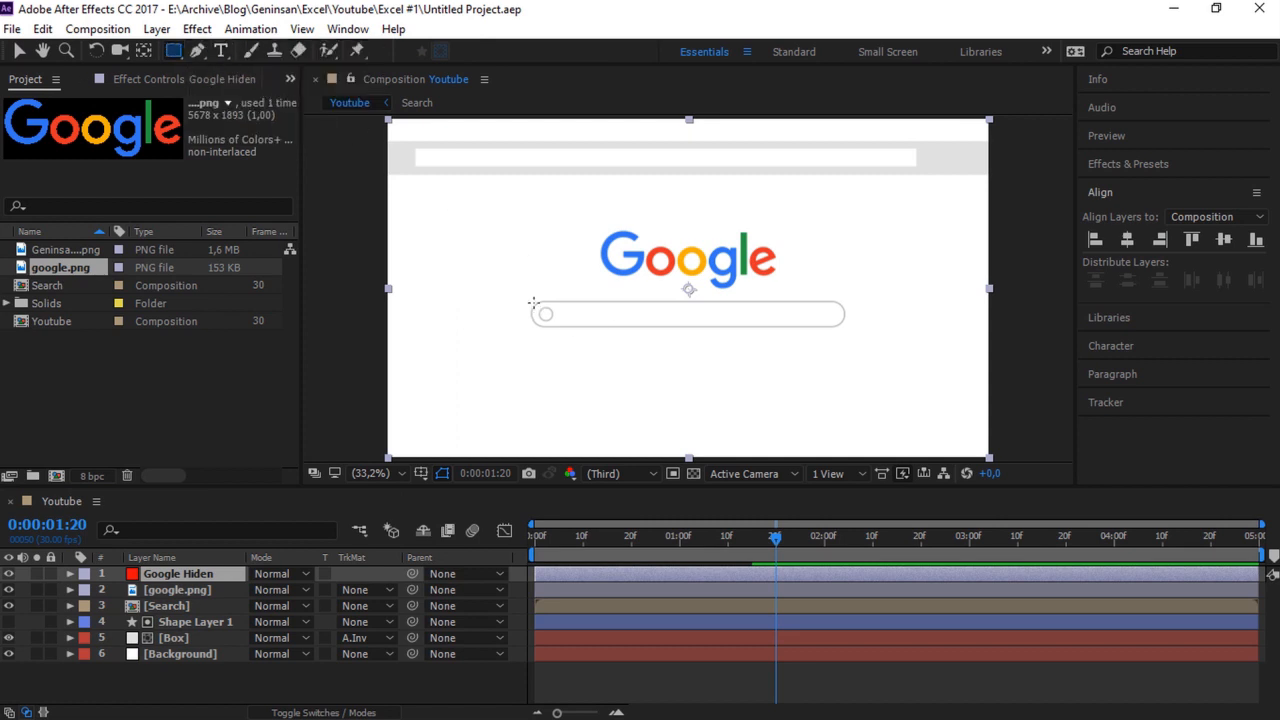
drag(534, 302, 847, 428)
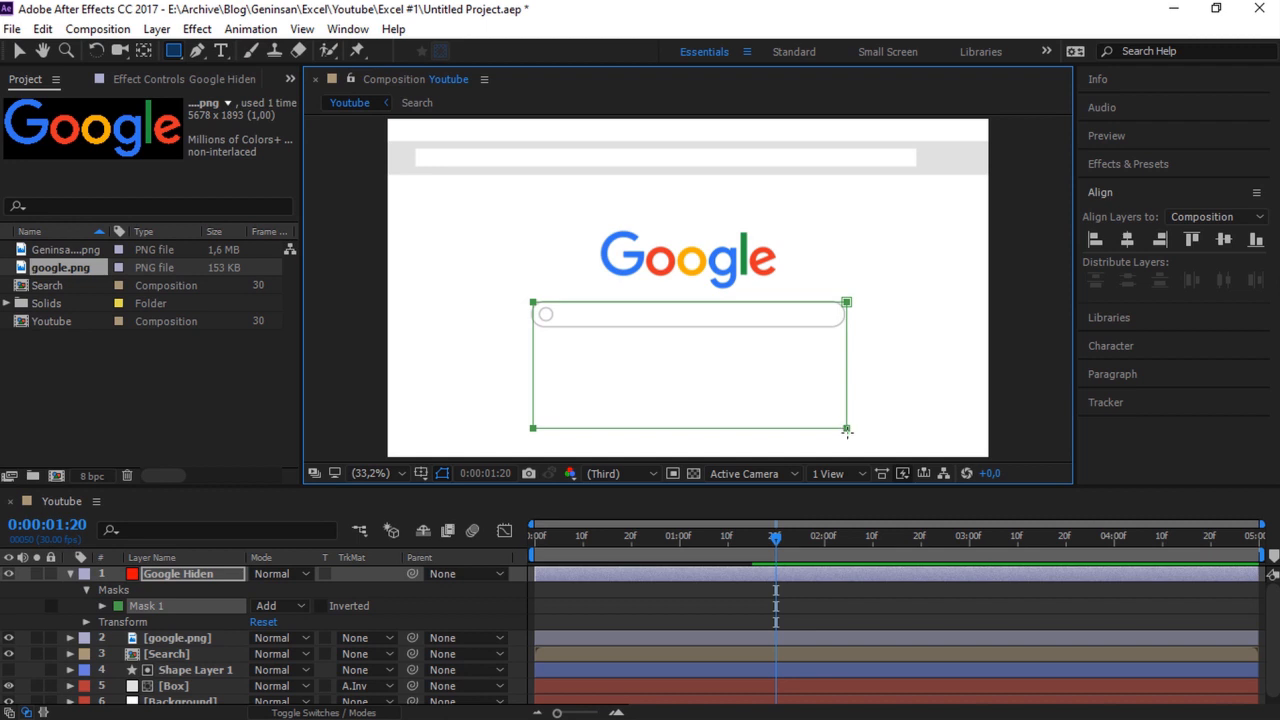
Collapse the Google Hiden layer and set the google.png layer's track matte to Alpha Inverted Matte "Google Hiden"
click(83, 590)
click(71, 576)
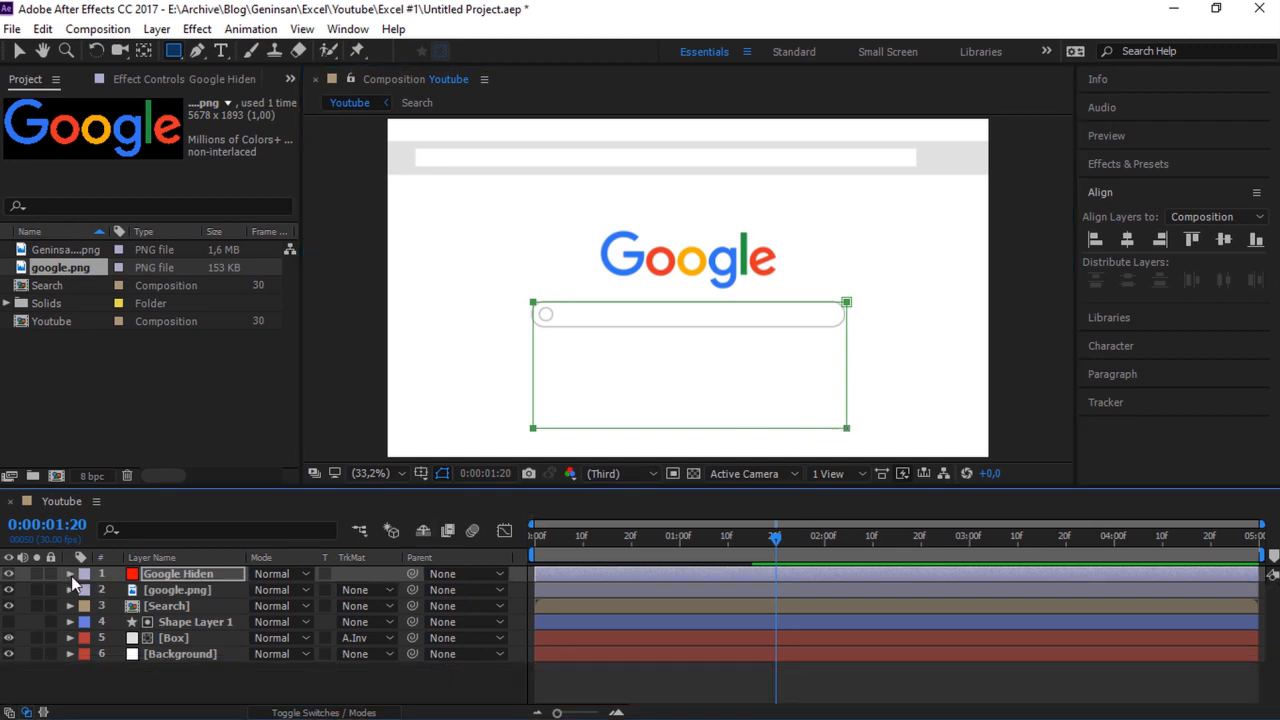
click(171, 589)
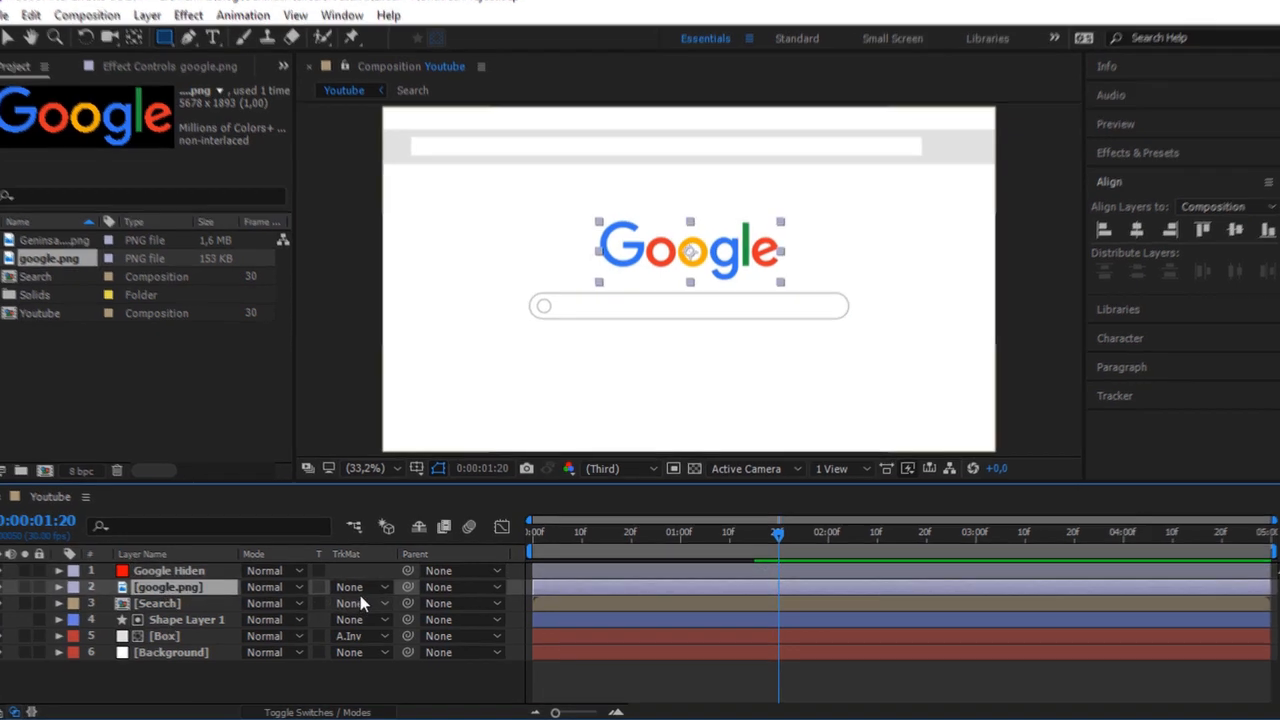
click(352, 587)
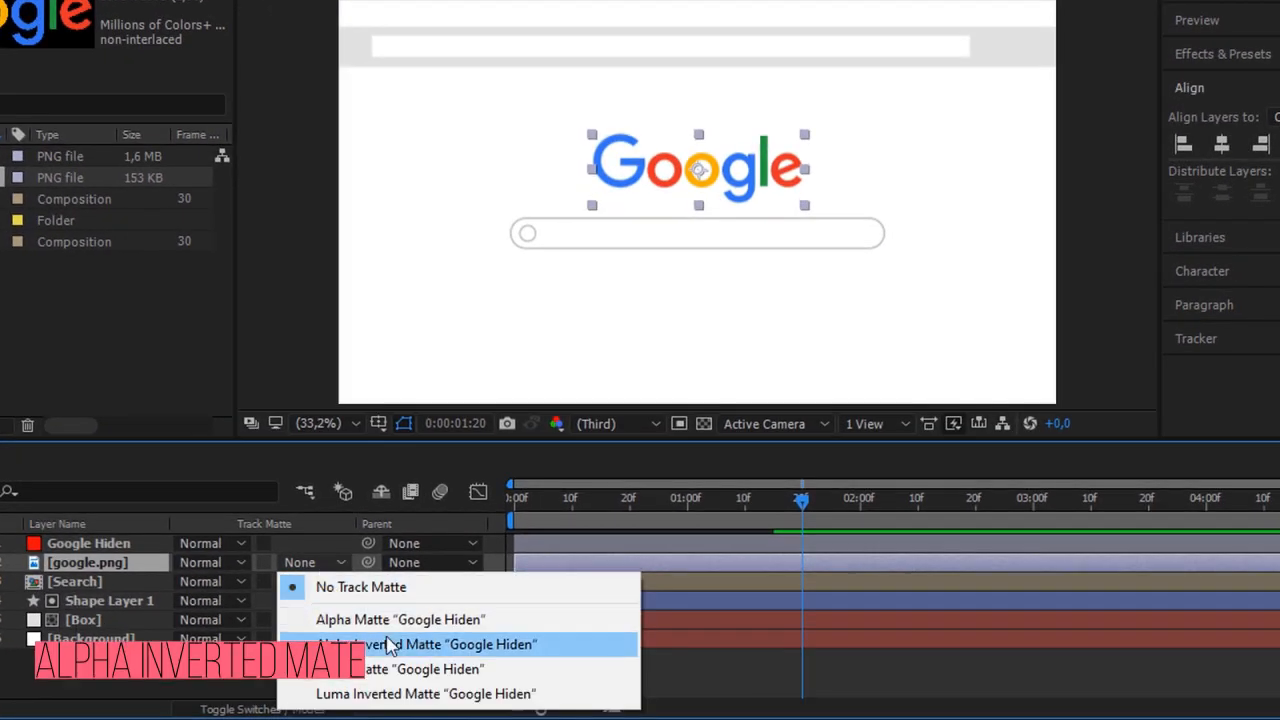
click(388, 645)
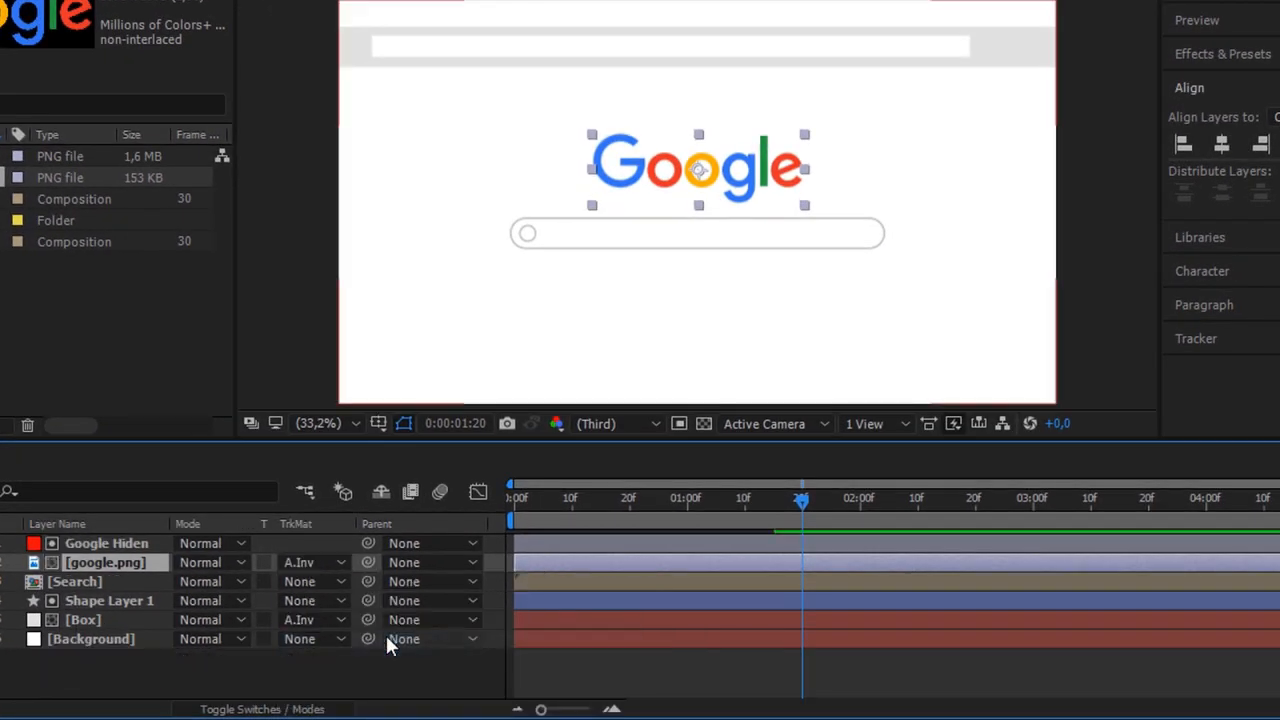
At 0:00:01:00, lower the google.png layer to a vertical position of 745 and add a starting Position keyframe
click(115, 543)
click(120, 562)
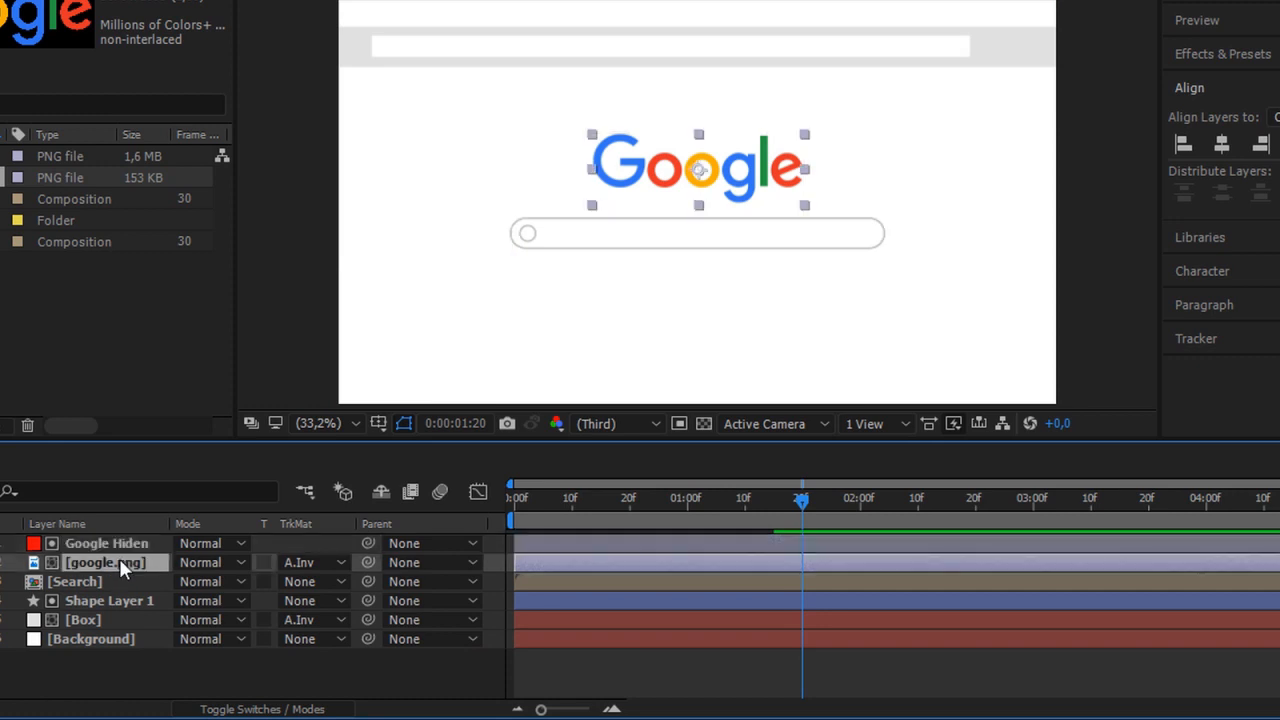
key(p)
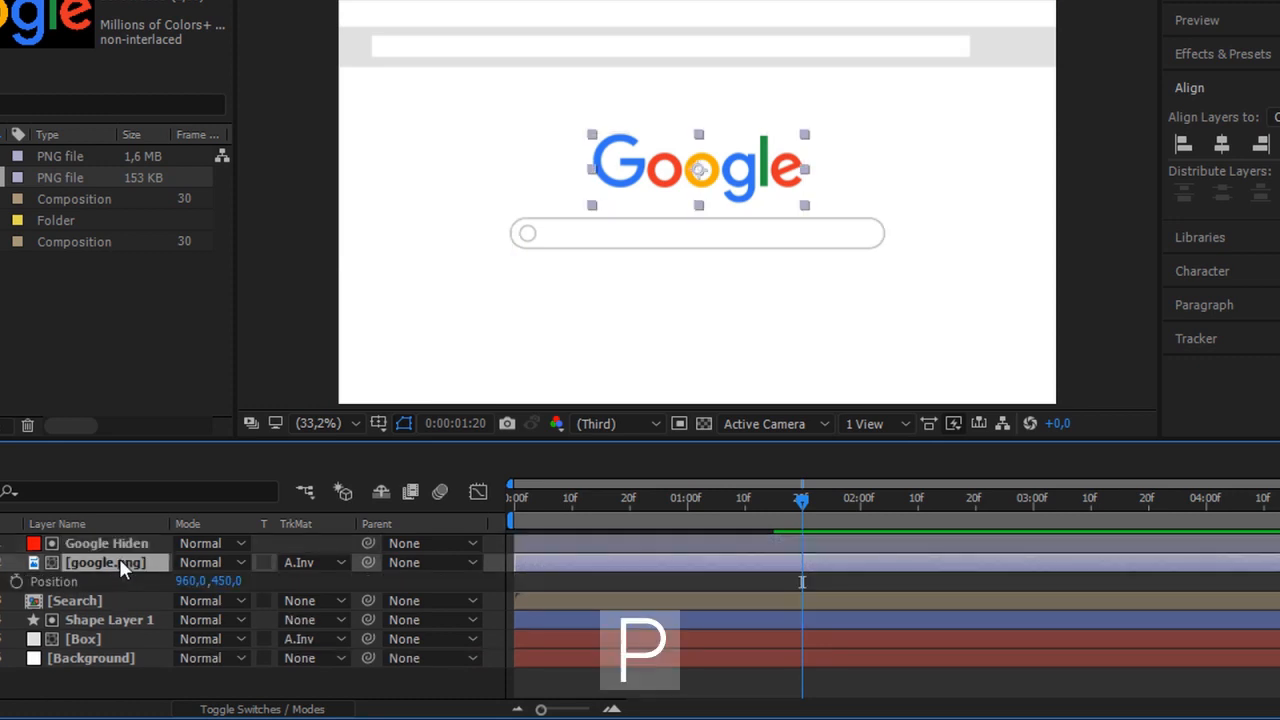
drag(712, 498, 688, 503)
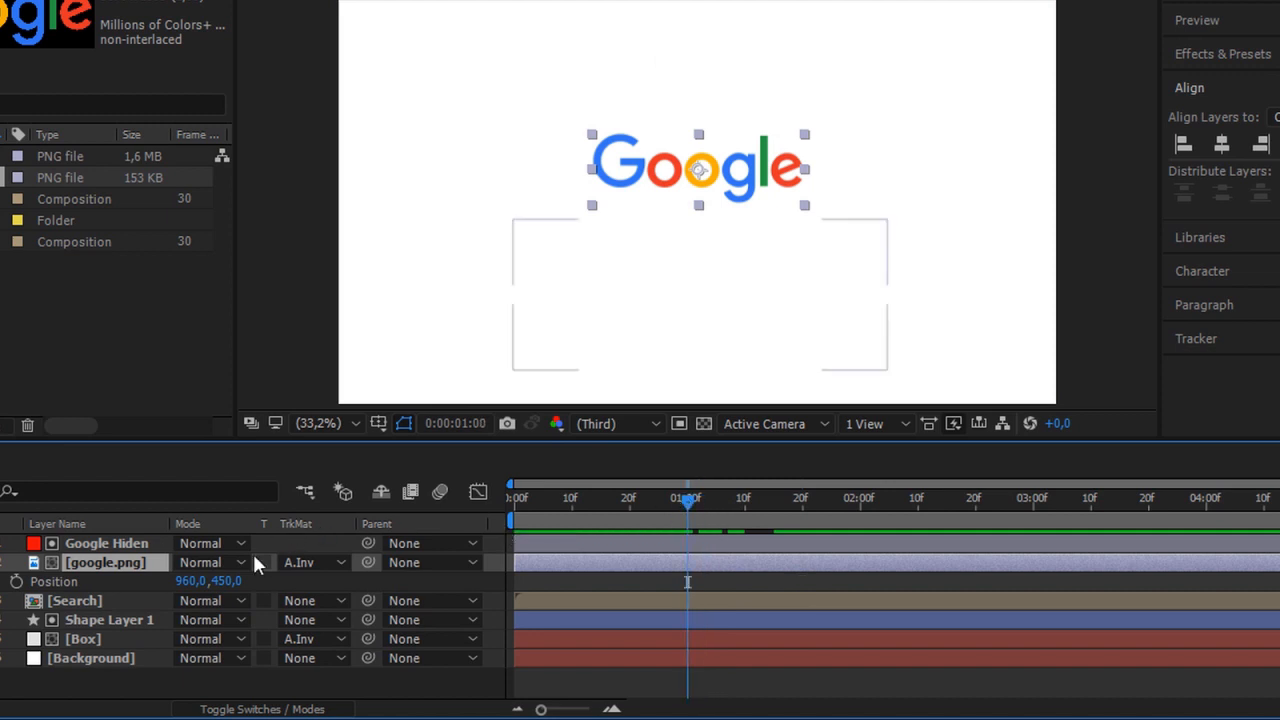
drag(226, 580, 504, 633)
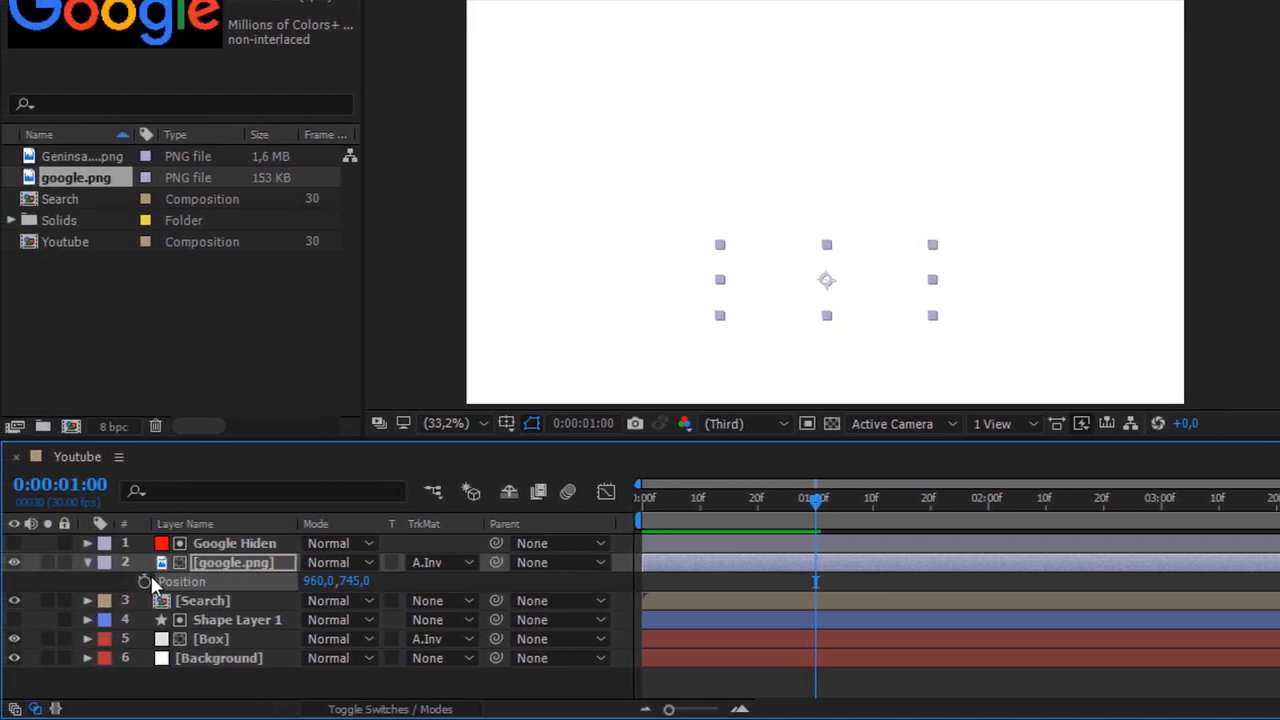
click(151, 580)
At 0:00:01:15, keyframe the google.png layer's vertical position at 450
click(80, 484)
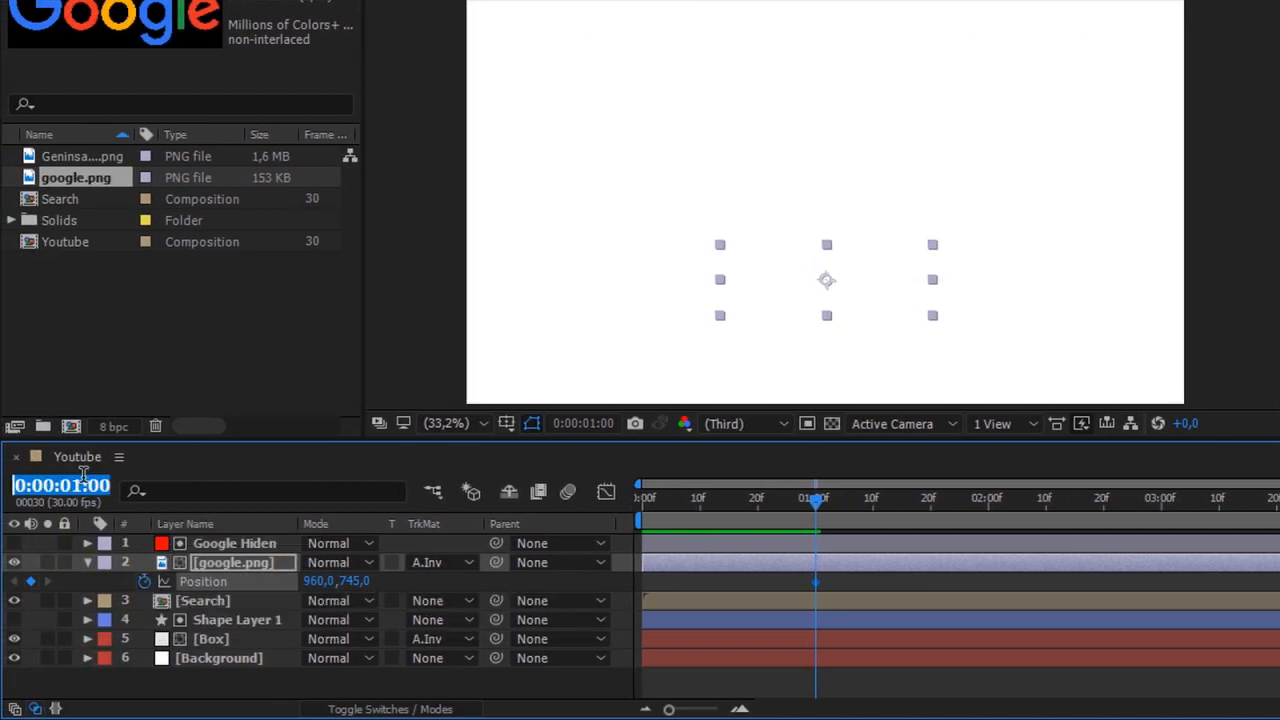
text(15)
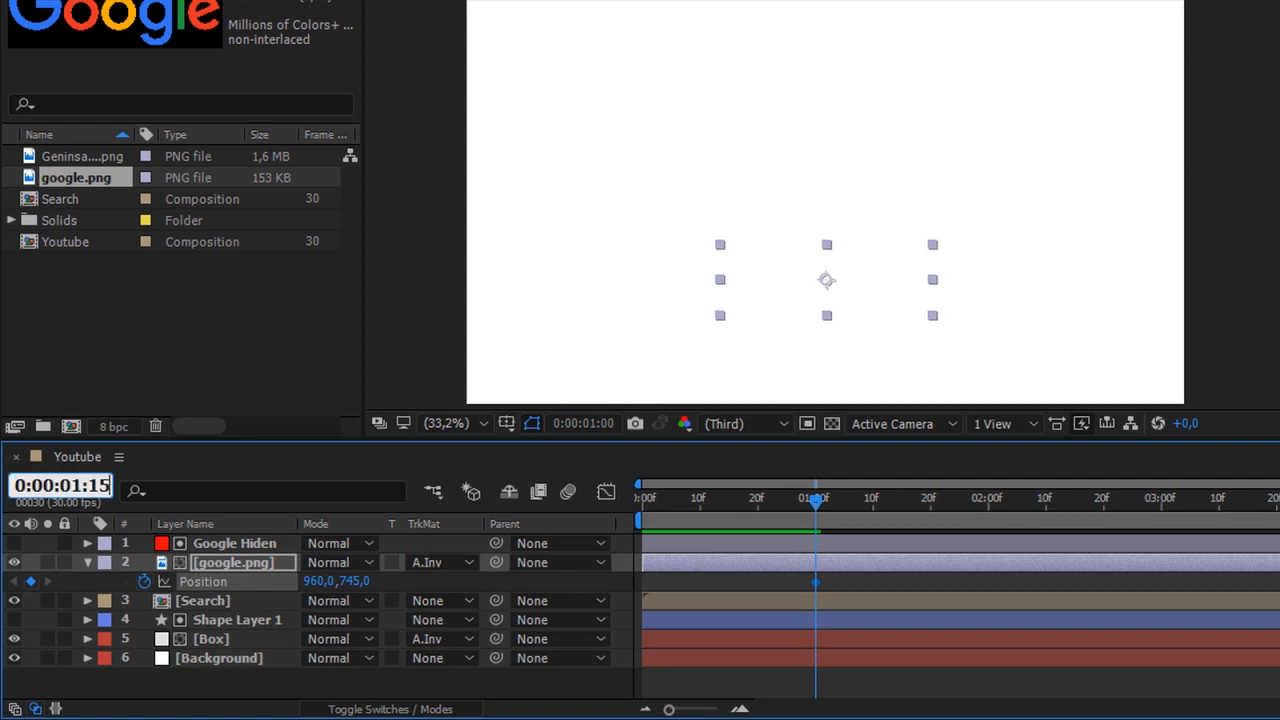
key(Return)
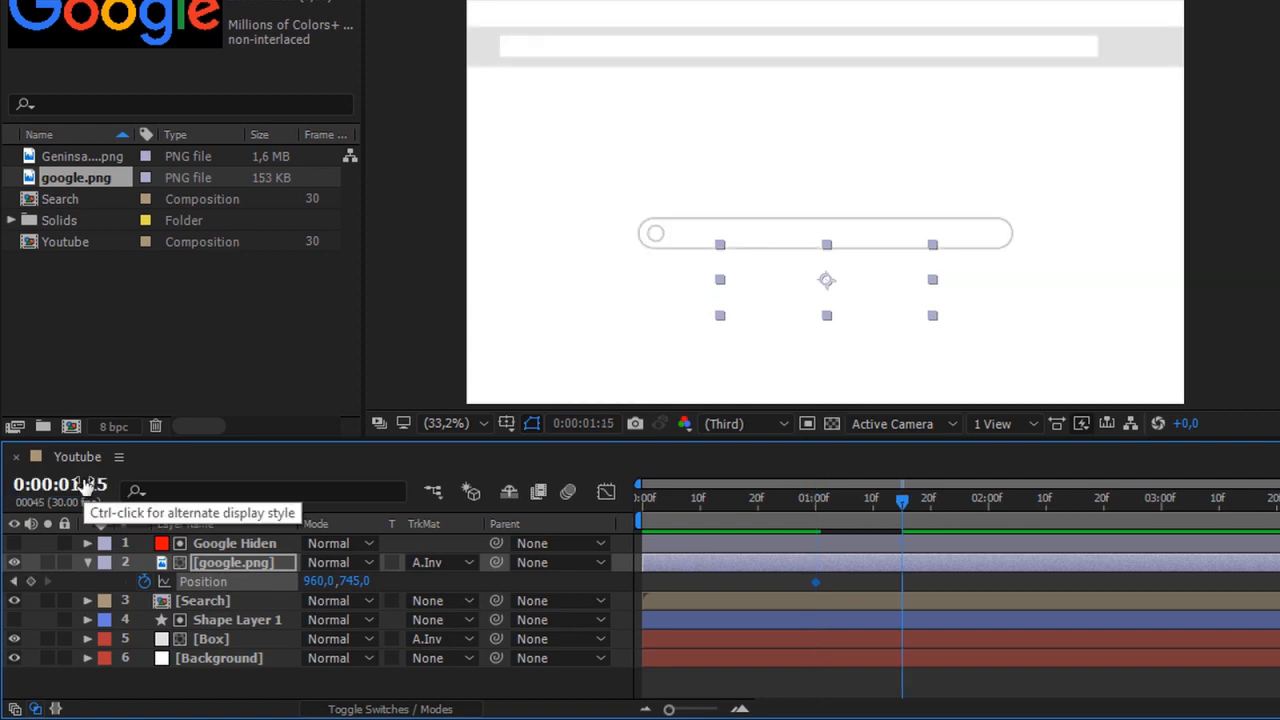
click(347, 581)
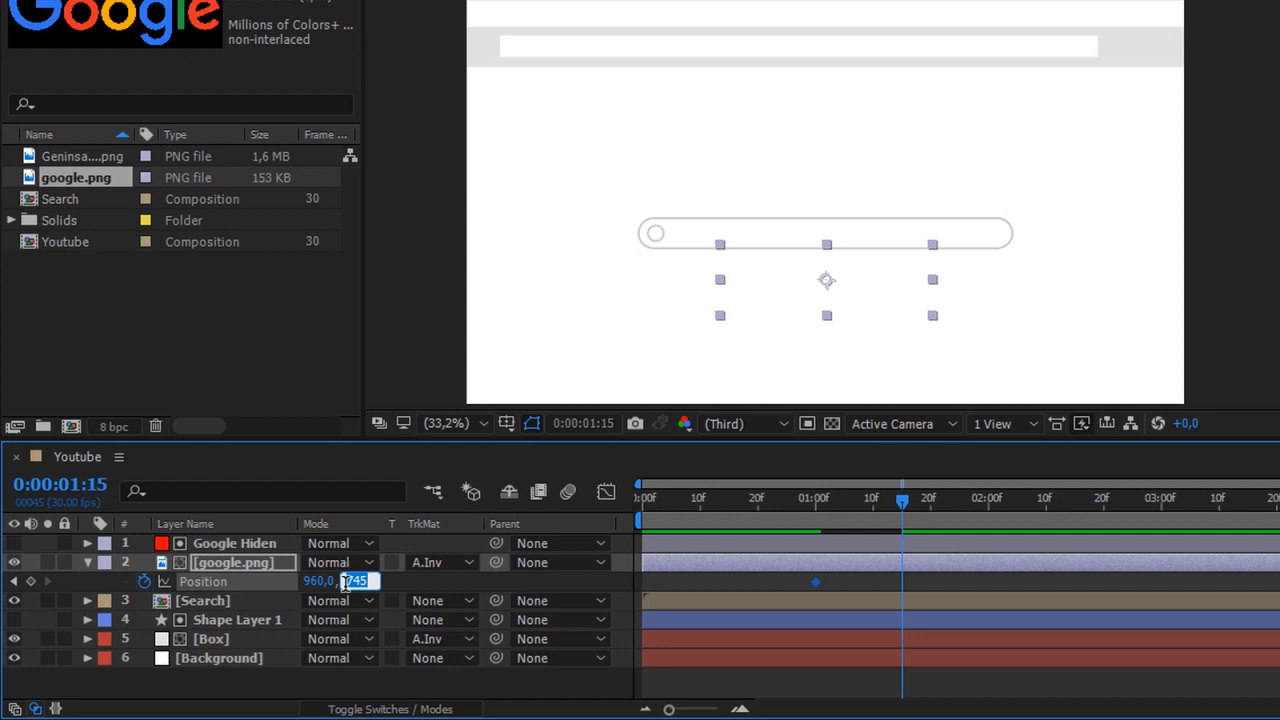
text(450)
key(Return)
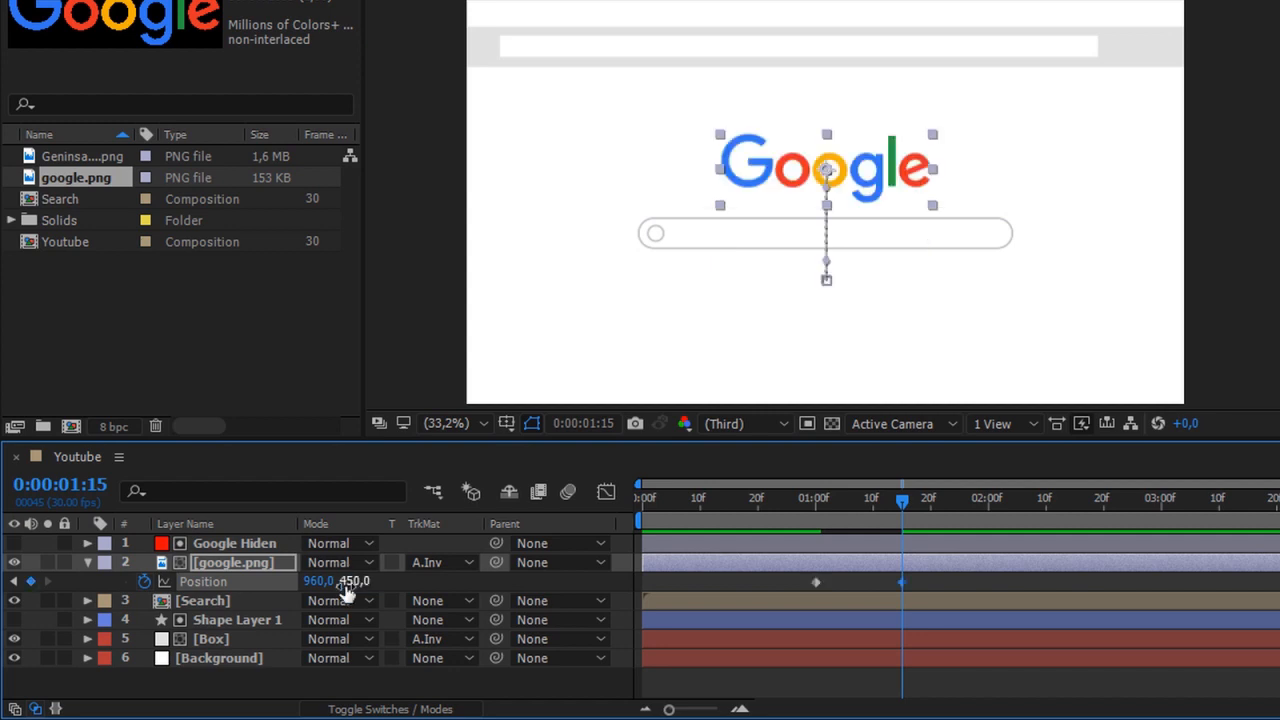
Apply Easy Ease to both Position keyframes of the google.png layer
drag(923, 578, 813, 612)
drag(682, 604, 687, 578)
right_click(688, 575)
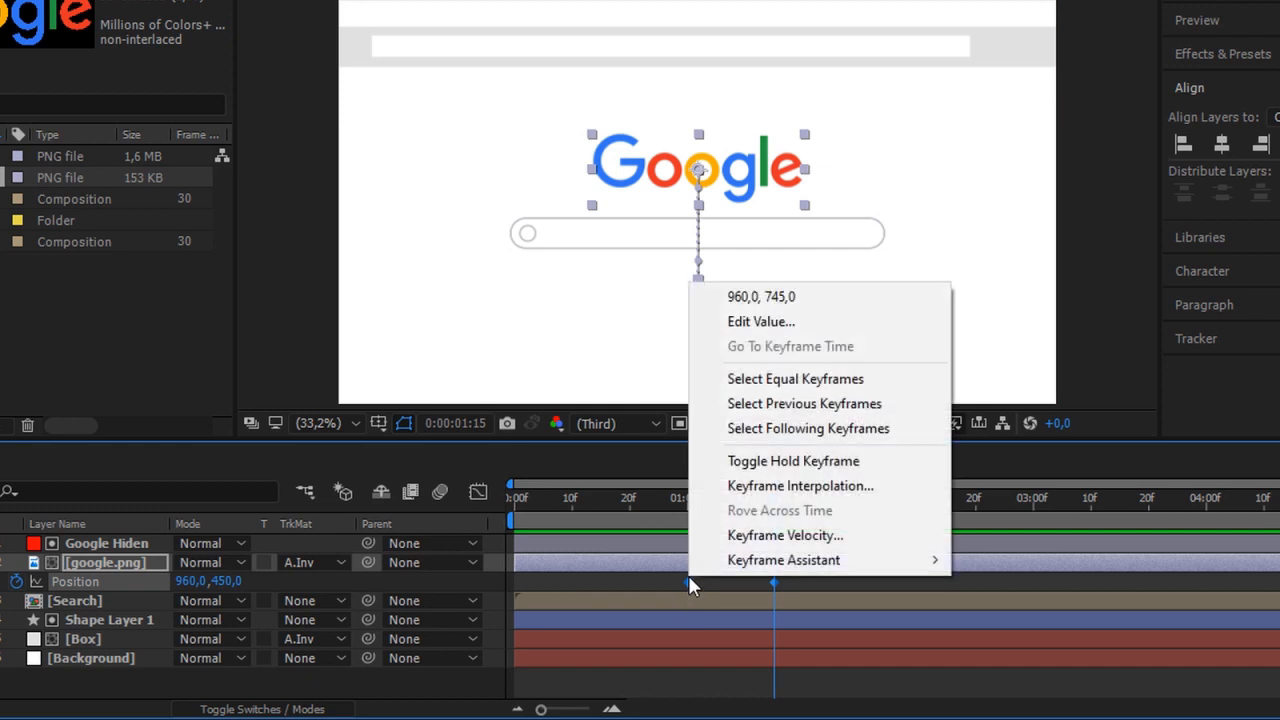
mouse_move(880, 570)
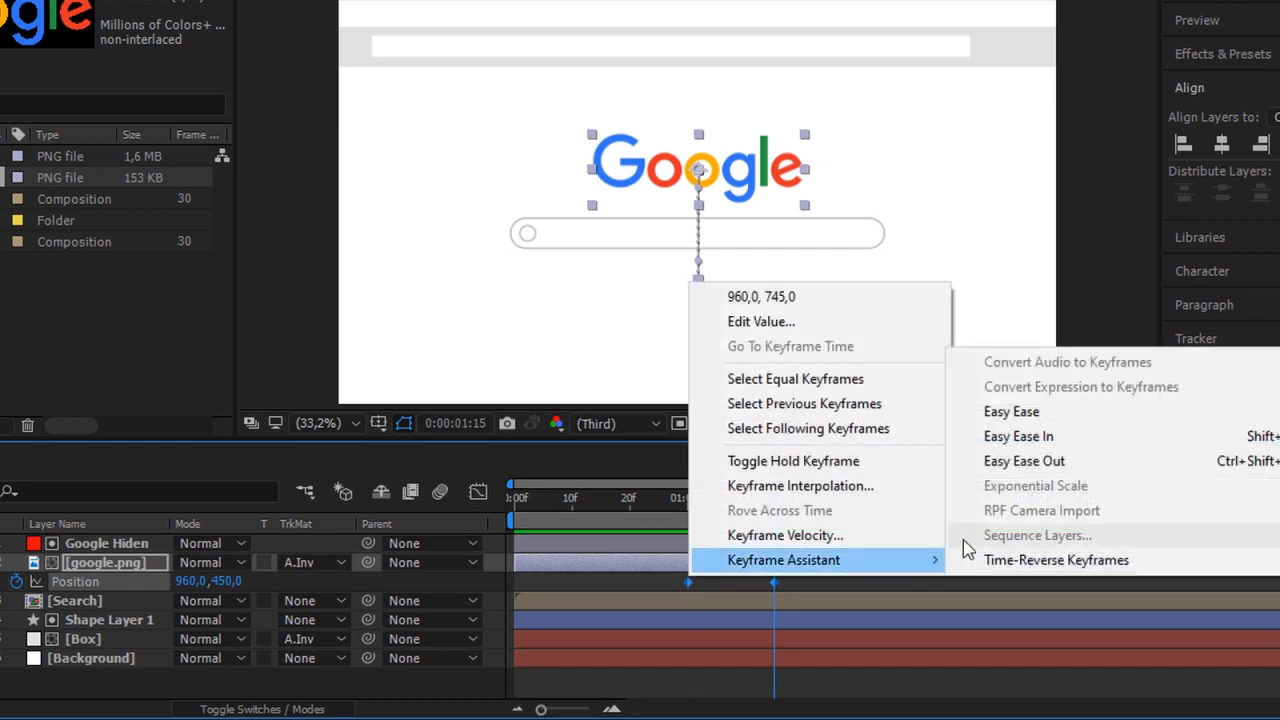
click(1012, 411)
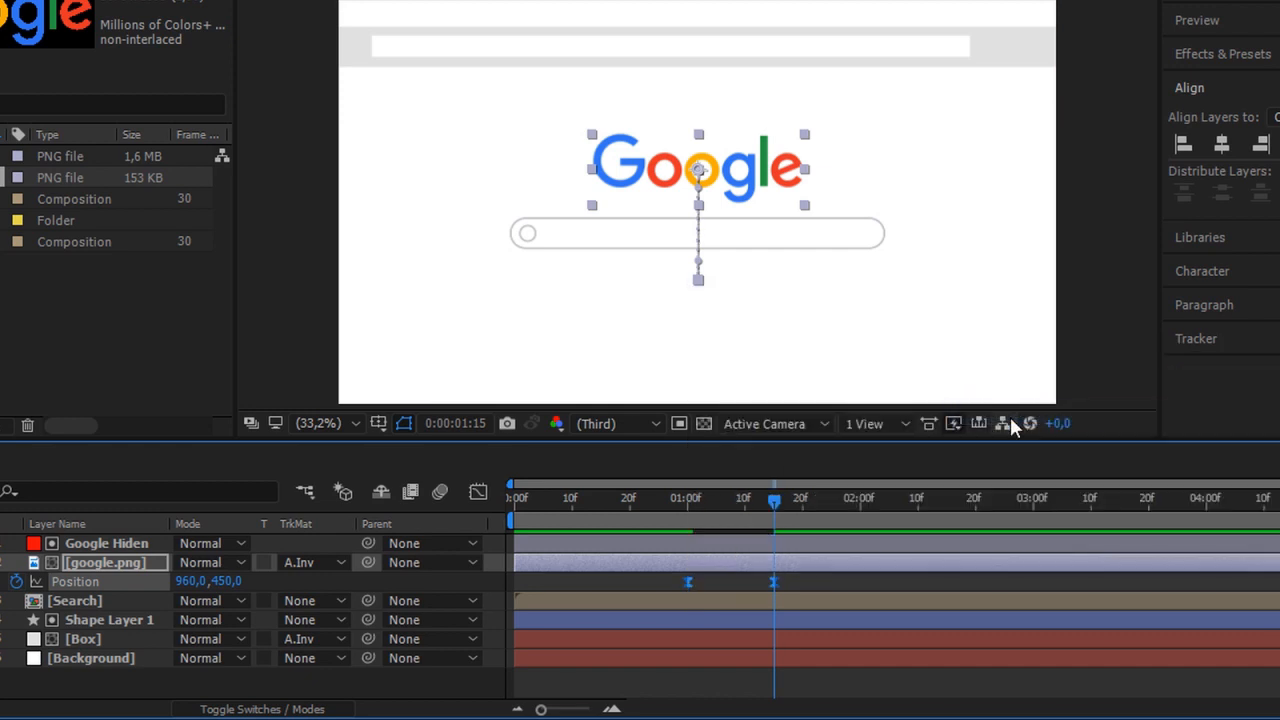
Reshape the logo's position speed graph with a longer ease into the ending keyframe so it peaks early, and collapse the layer
click(478, 492)
drag(806, 590, 650, 655)
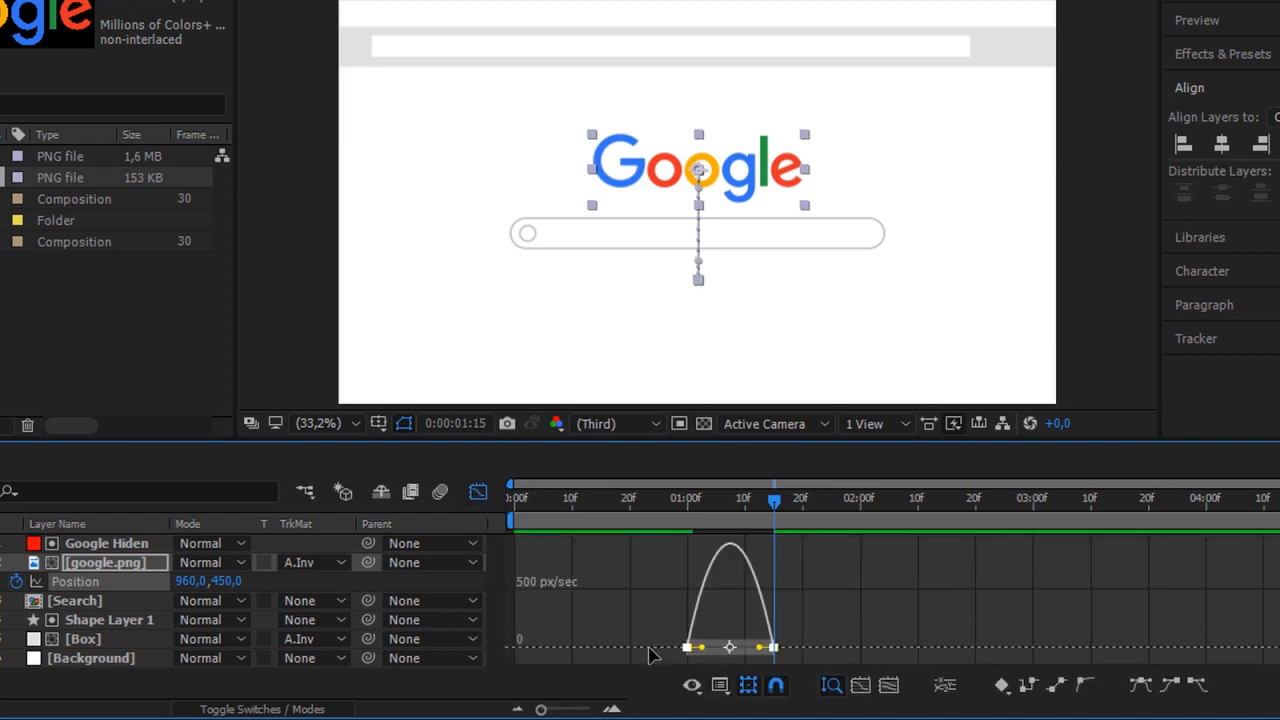
key(equal)
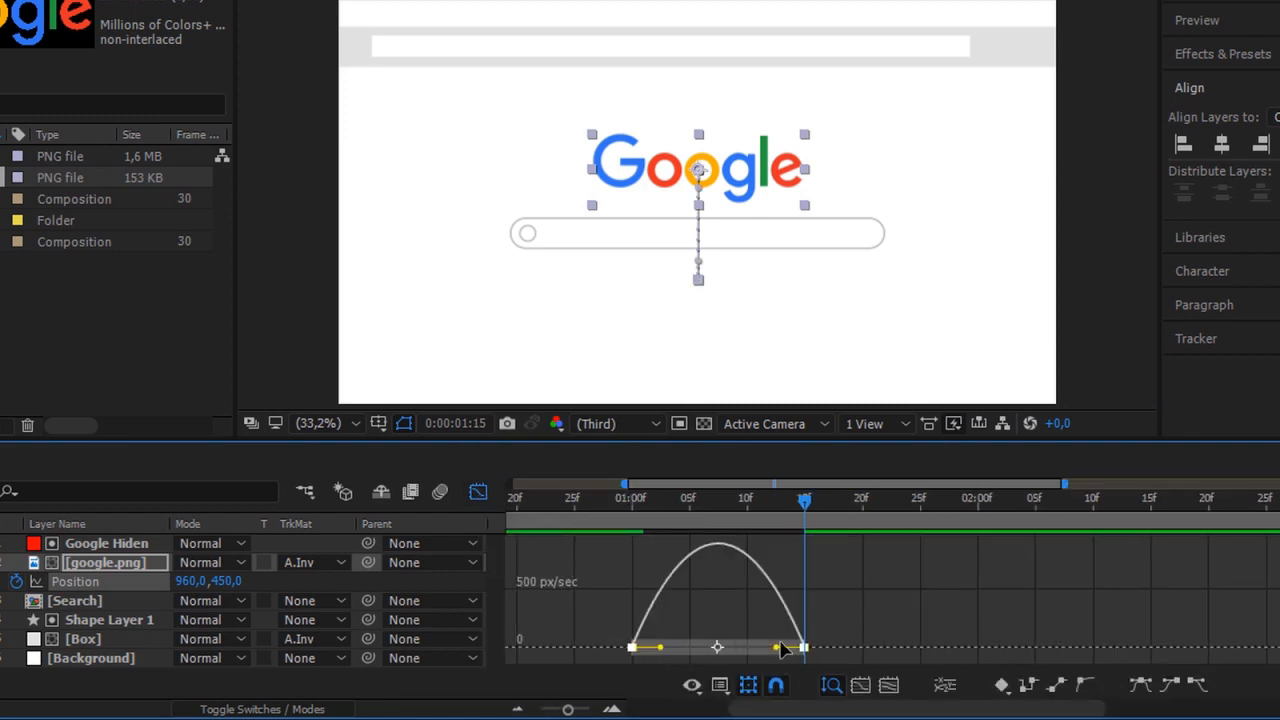
drag(774, 648, 695, 651)
click(476, 494)
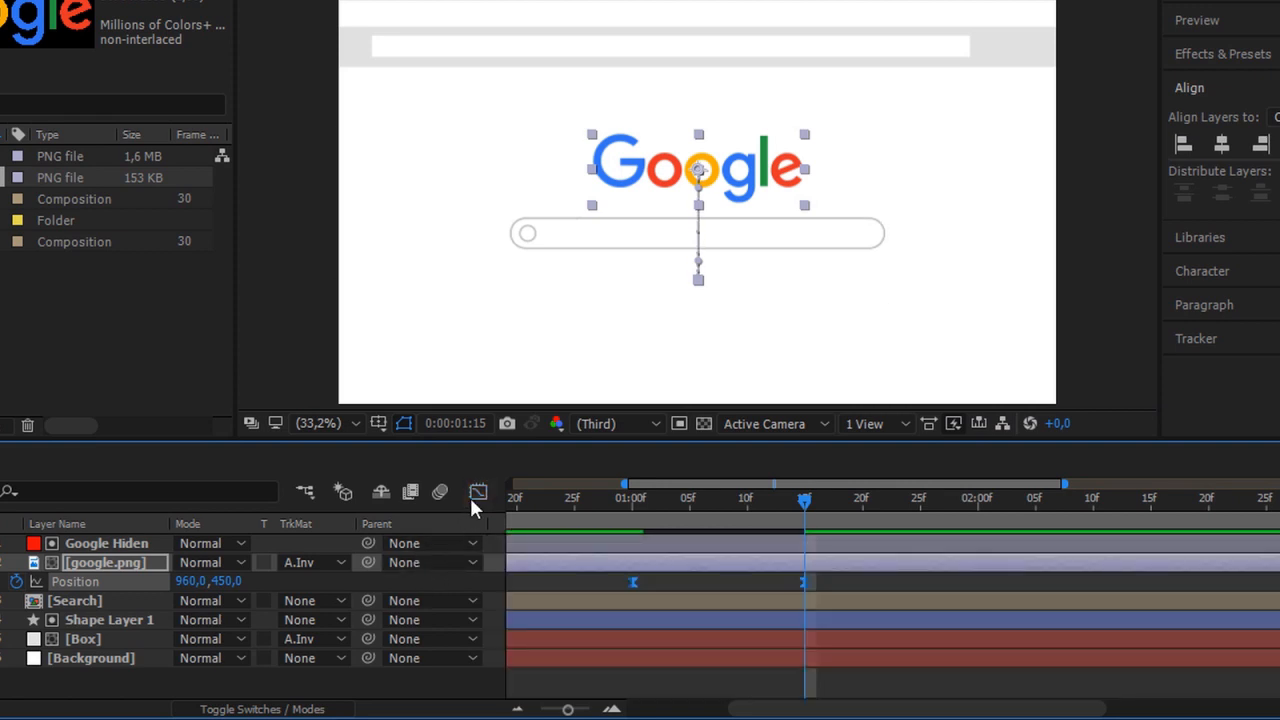
key(u)
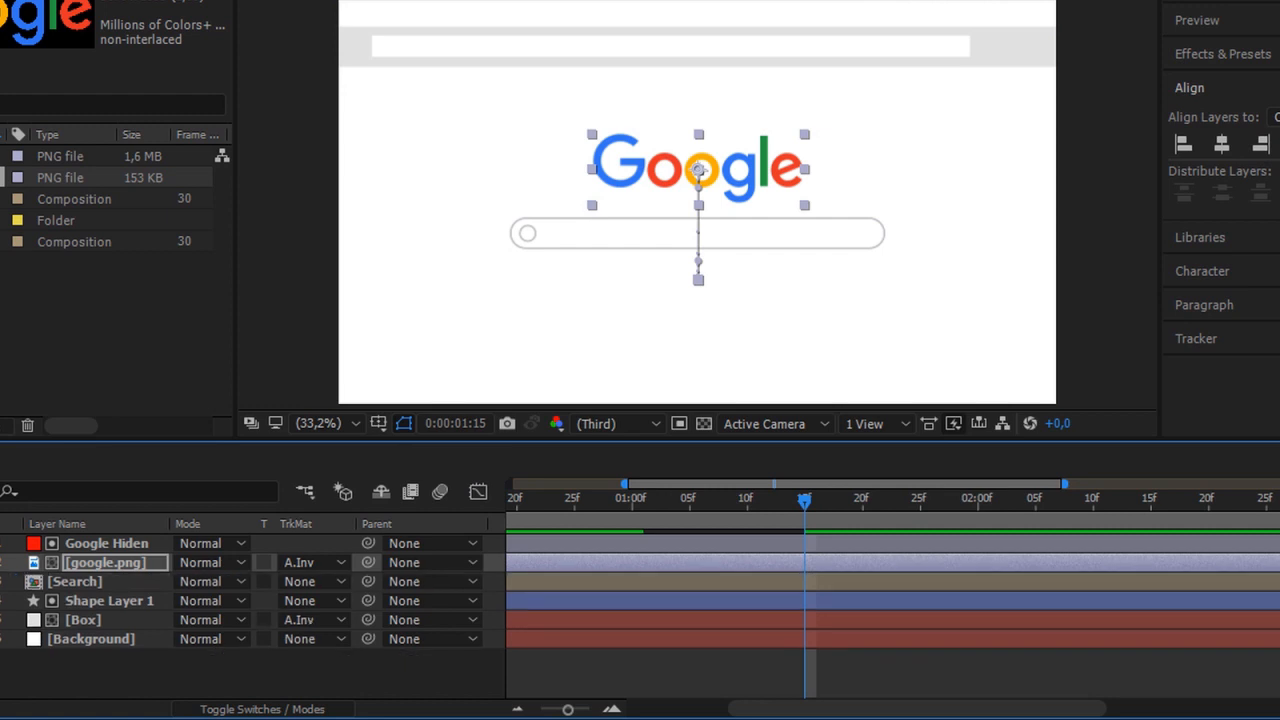
Play back the composition from the start to preview the Google logo's reveal
scroll(551, 605, down, 2)
drag(565, 498, 481, 507)
key(space)
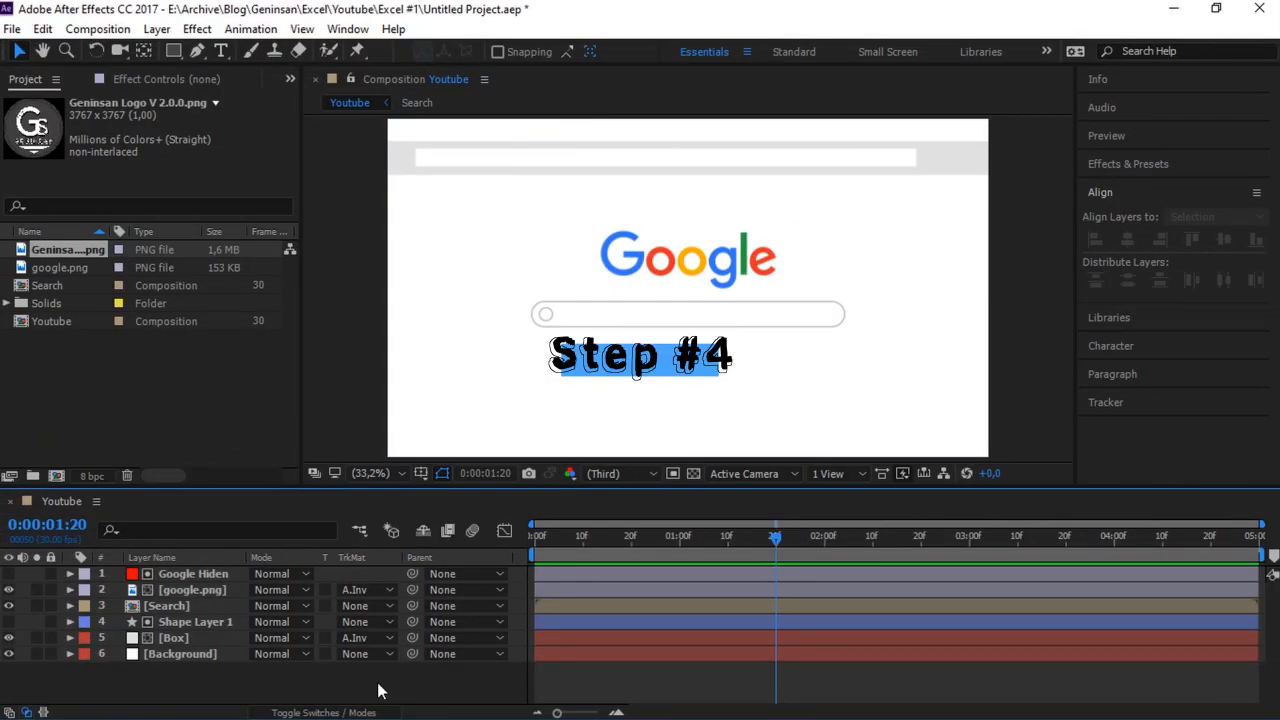
Add Geninsan Logo V 2.0.0.png as the top layer of the Youtube composition and scale it down to 7%
drag(62, 252, 174, 570)
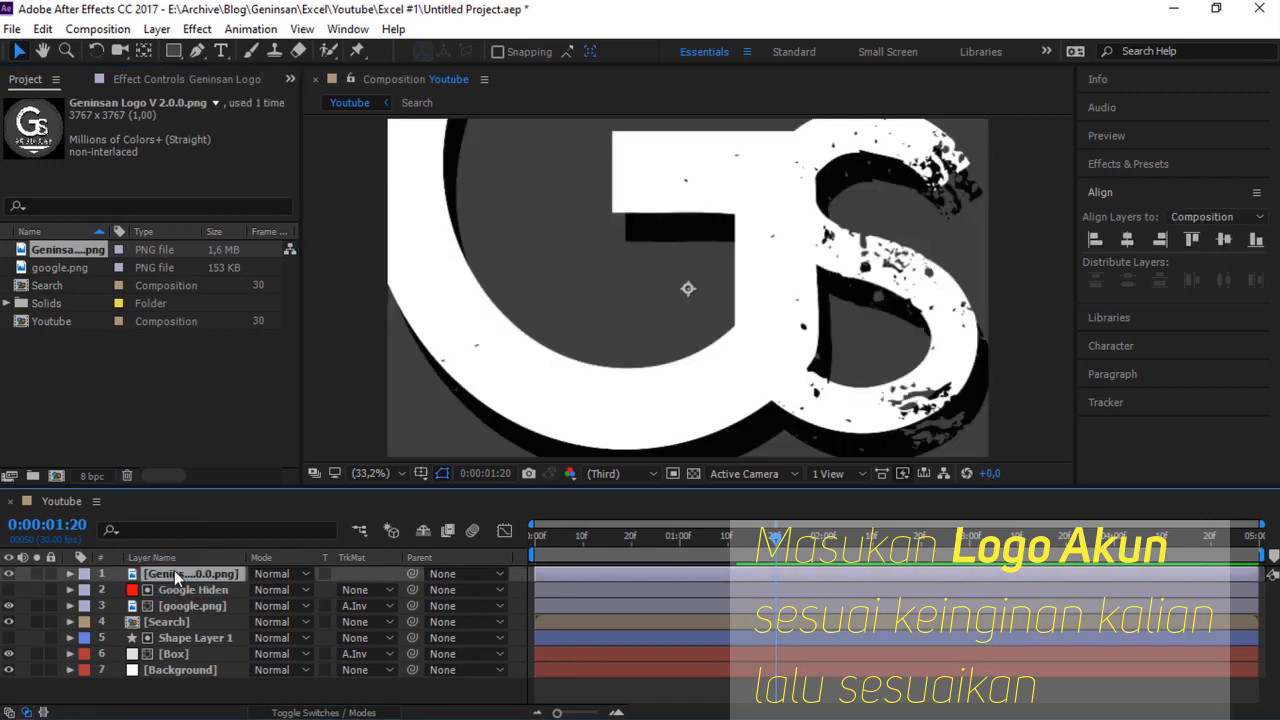
key(s)
drag(280, 594, 213, 588)
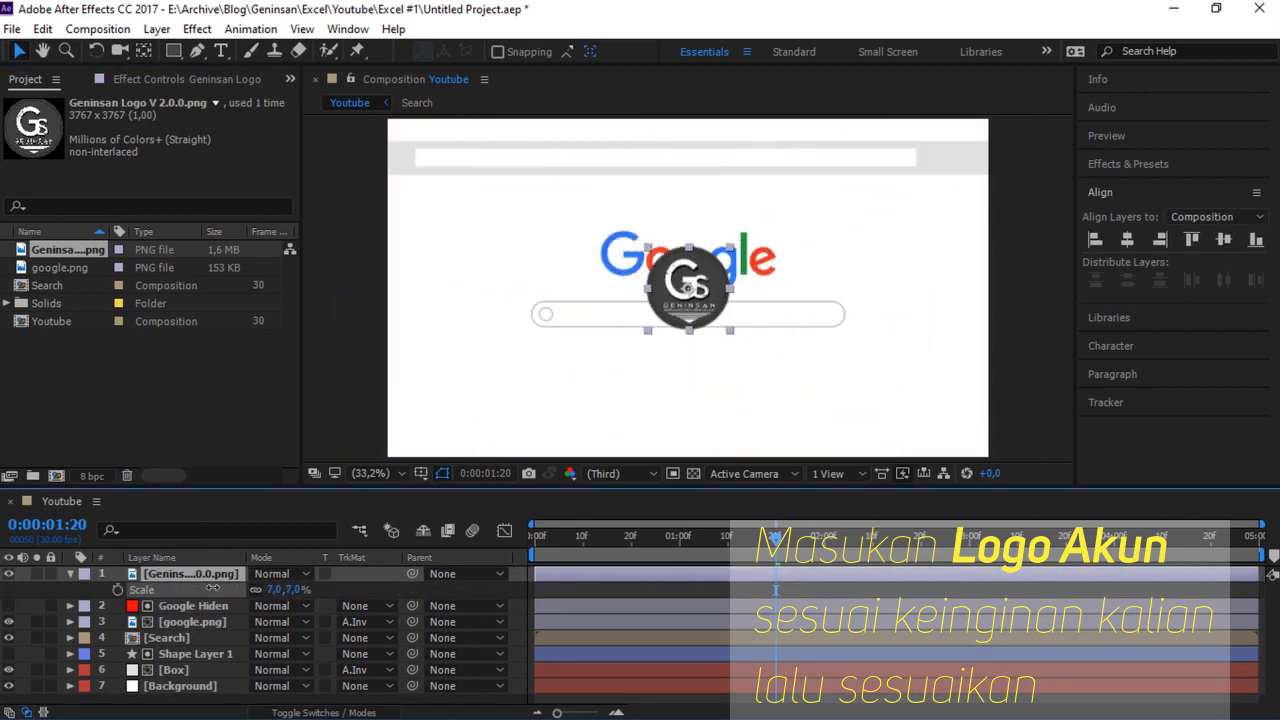
Move the Geninsan logo to the upper-right corner of the composition and set its scale to 2%
click(708, 285)
drag(708, 285, 963, 162)
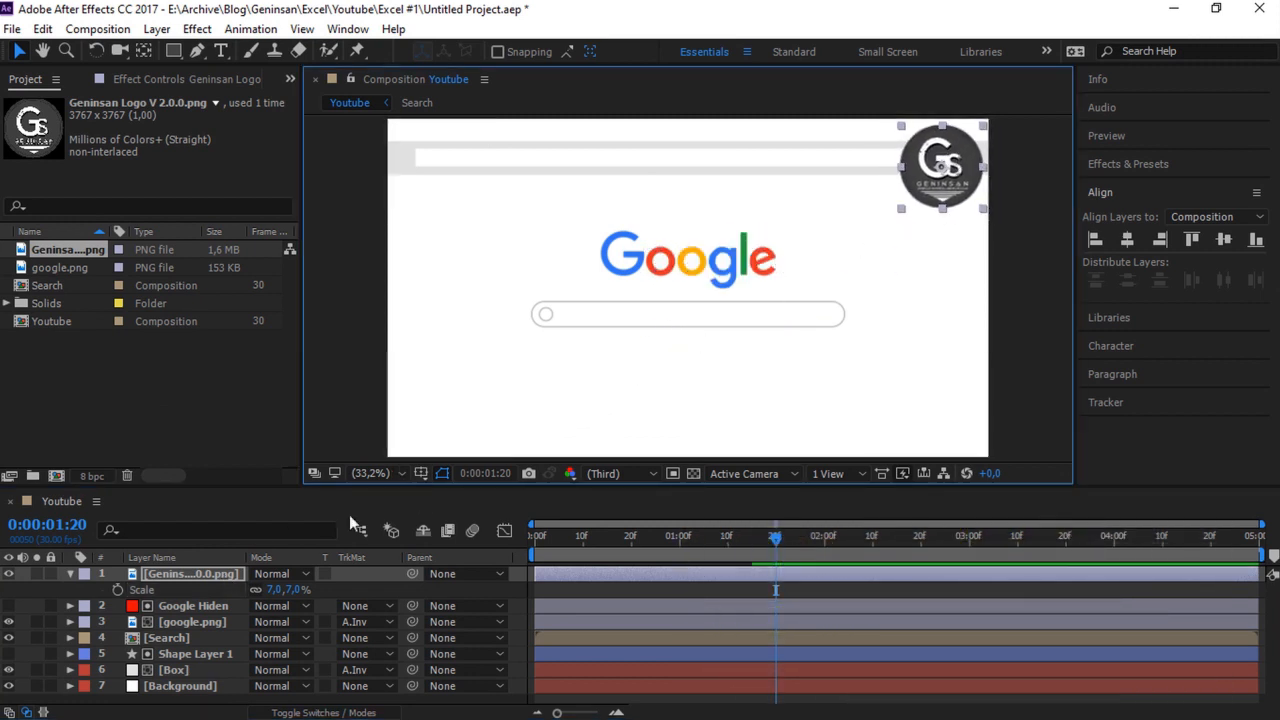
click(296, 590)
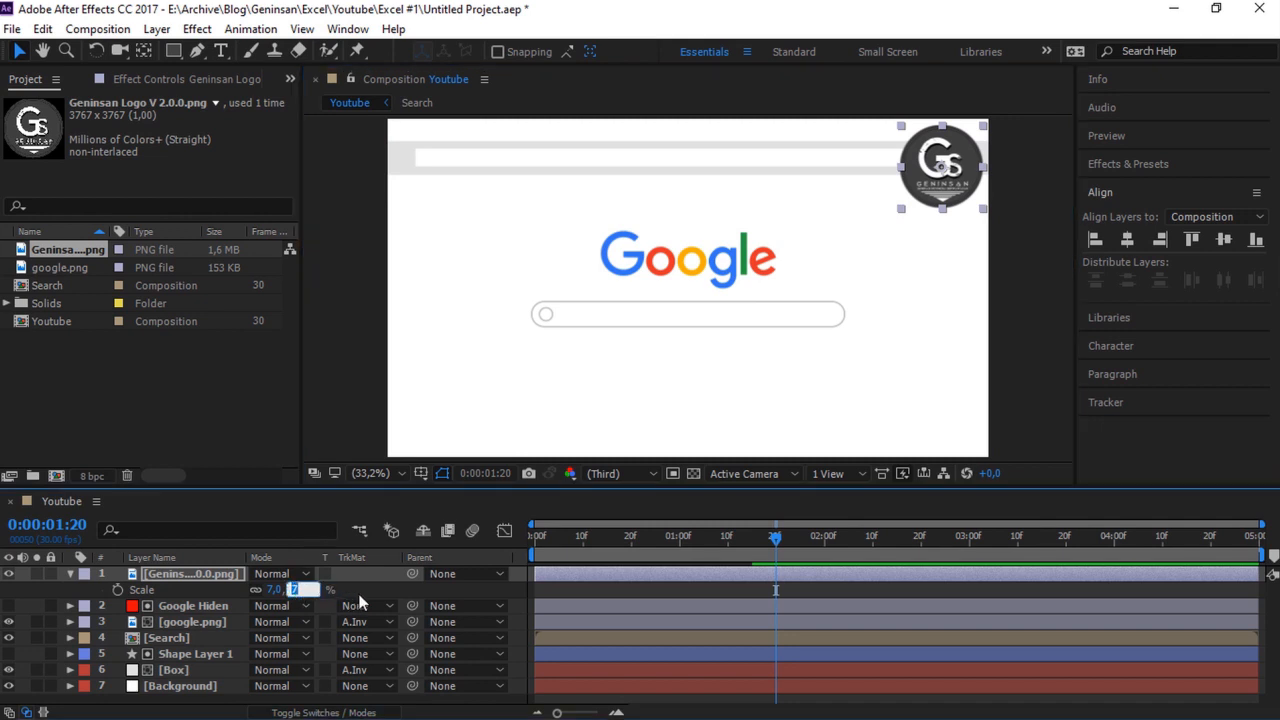
text(2)
key(Return)
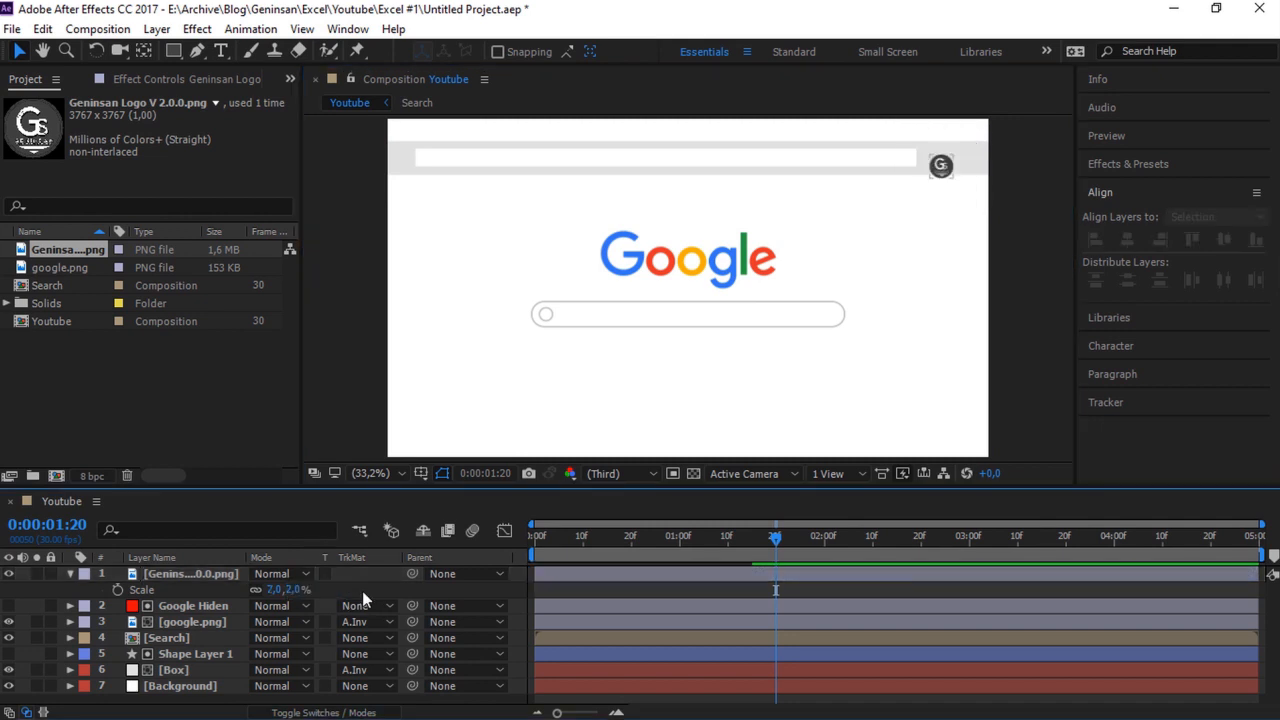
click(209, 572)
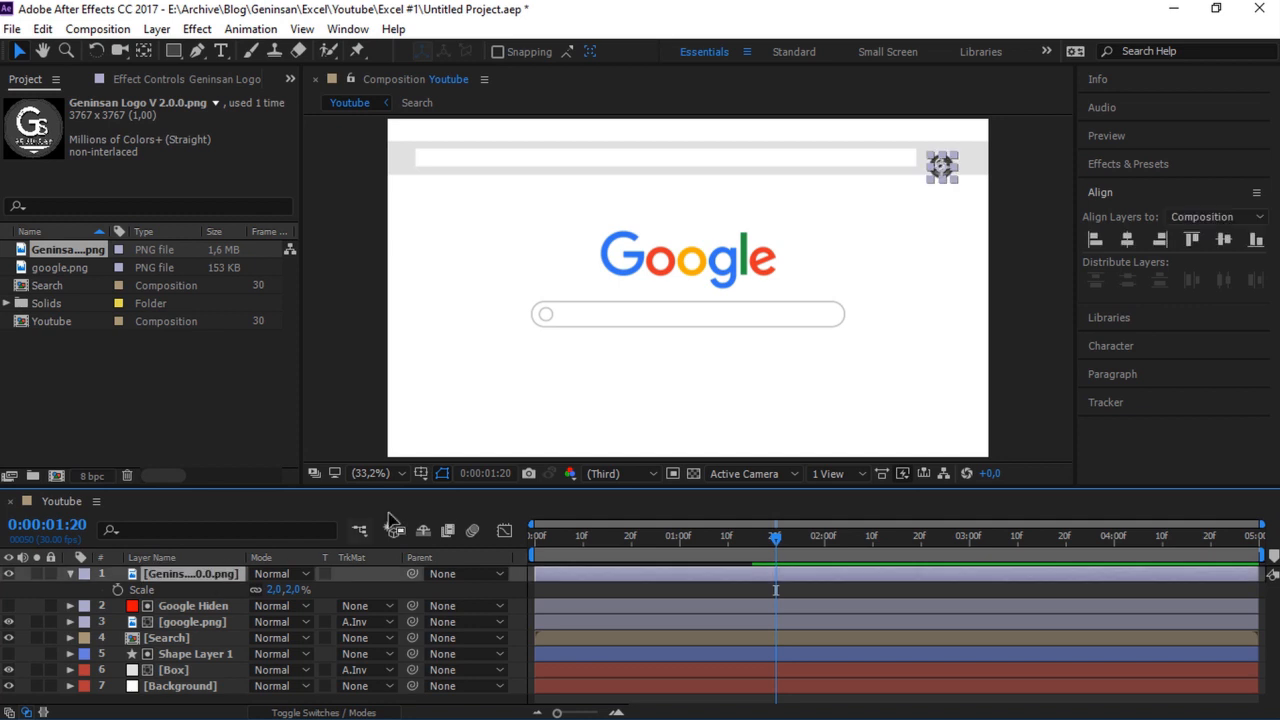
Center the Geninsan logo vertically in the gray bar beside the URL box, fit the composition in view, and collapse the layer
scroll(940, 212, up, 3)
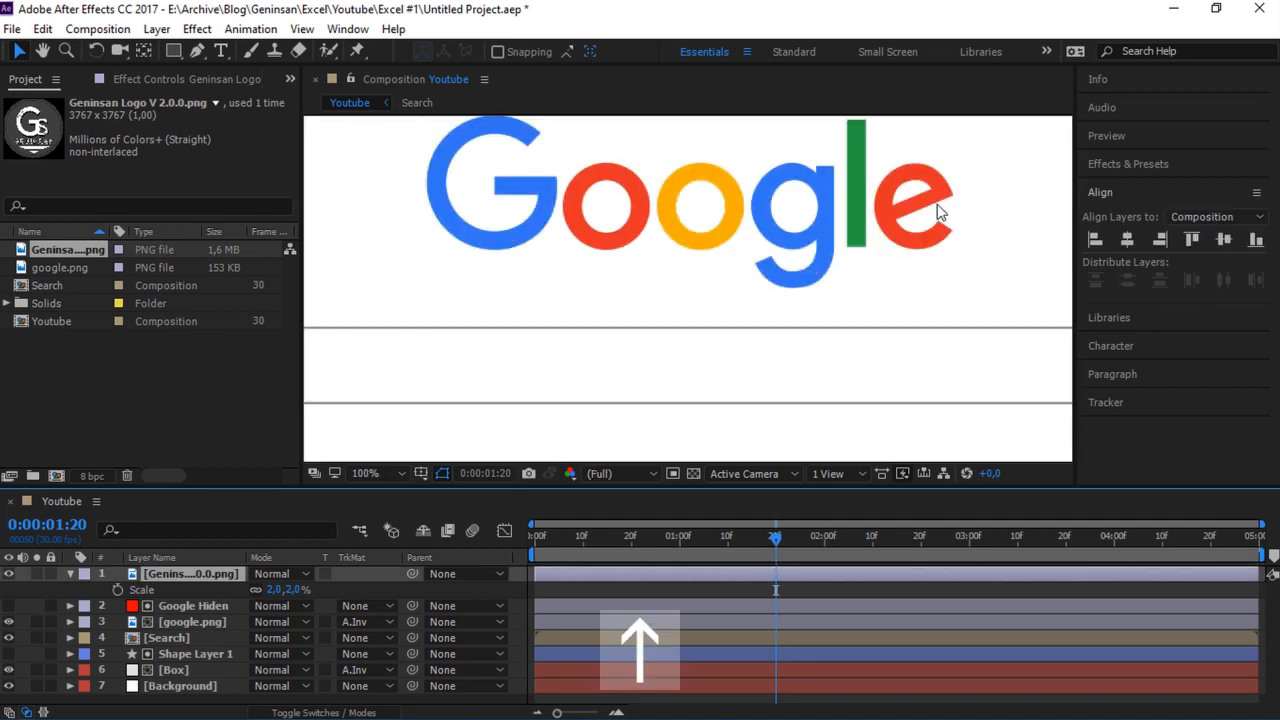
key(h)
drag(976, 177, 745, 368)
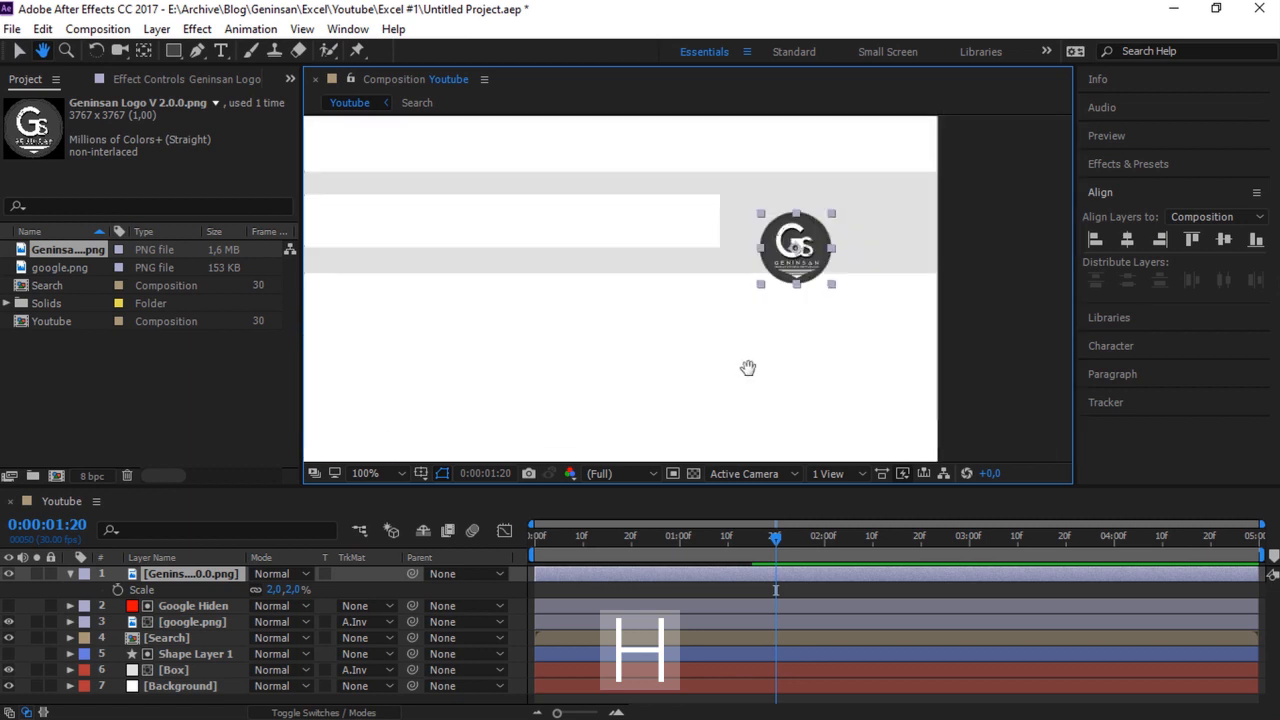
key(v)
drag(817, 242, 835, 218)
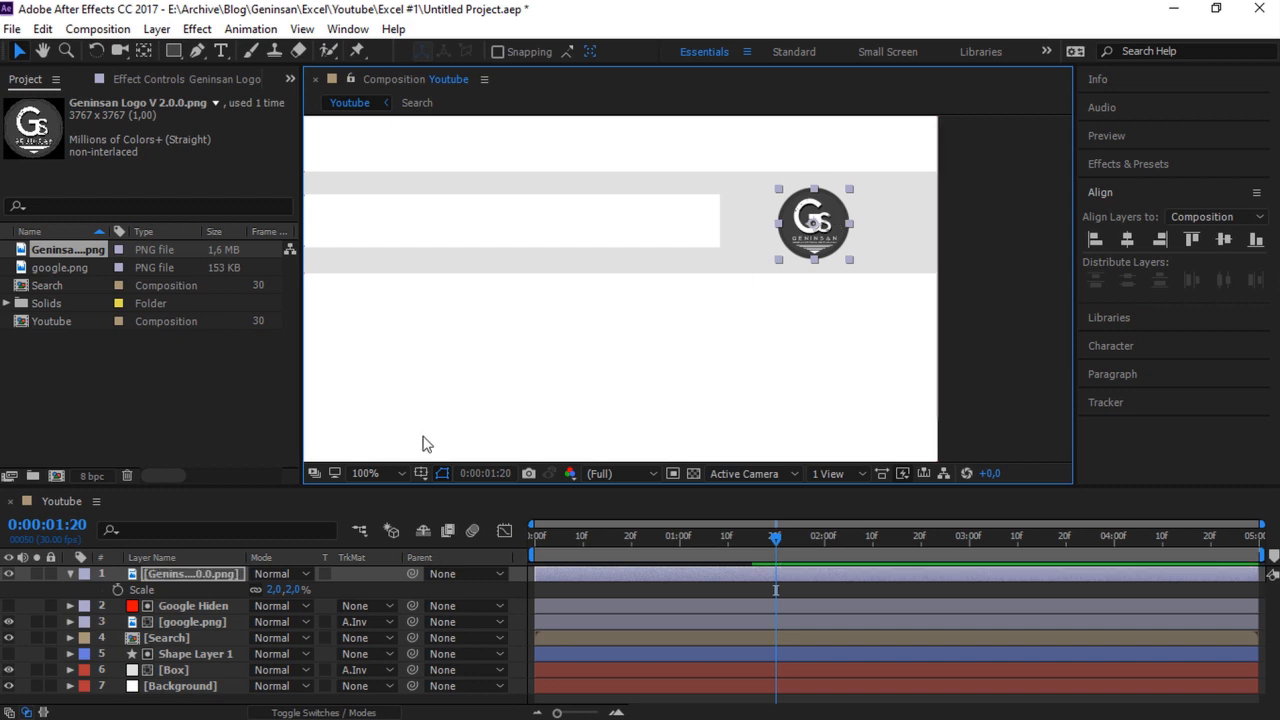
click(378, 472)
click(394, 138)
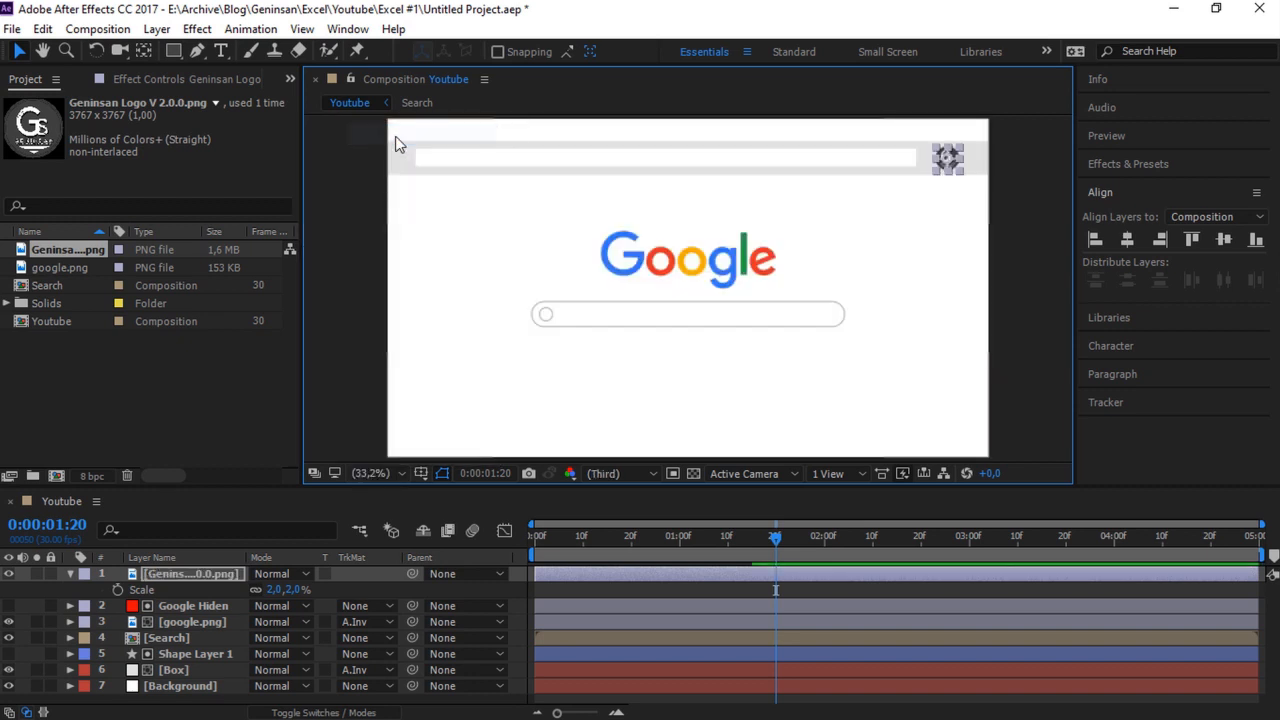
click(596, 590)
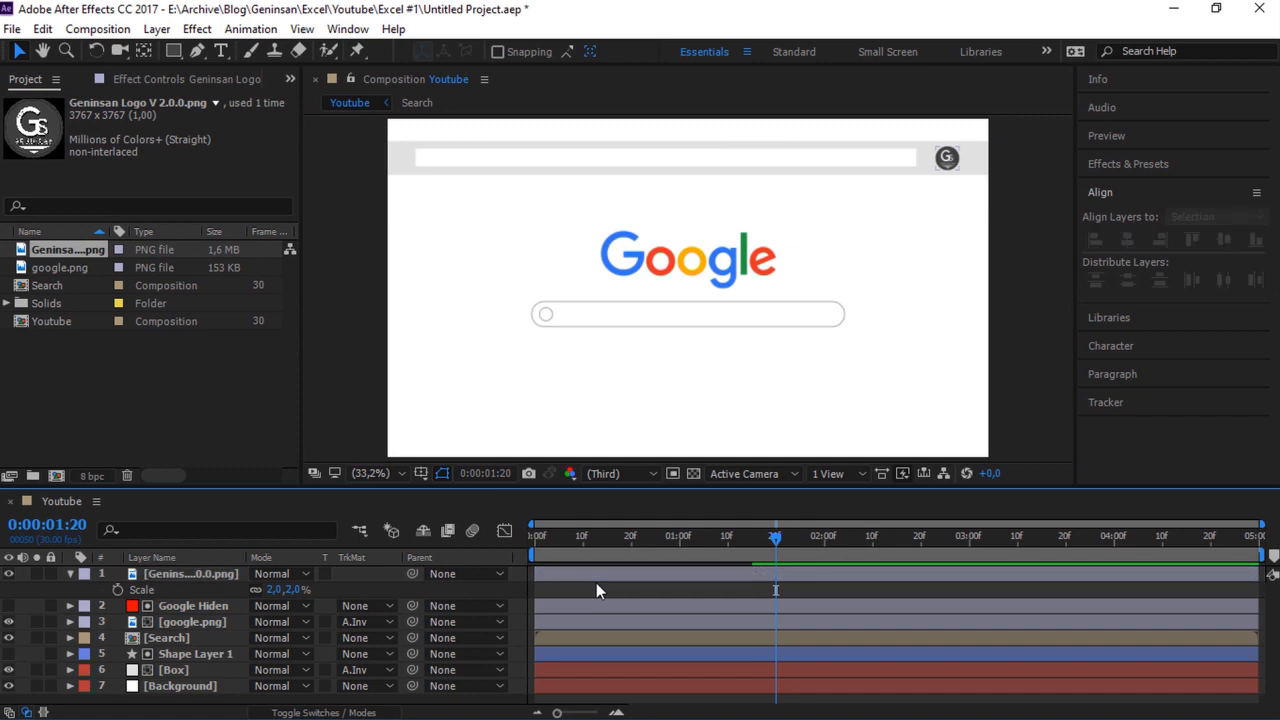
click(70, 574)
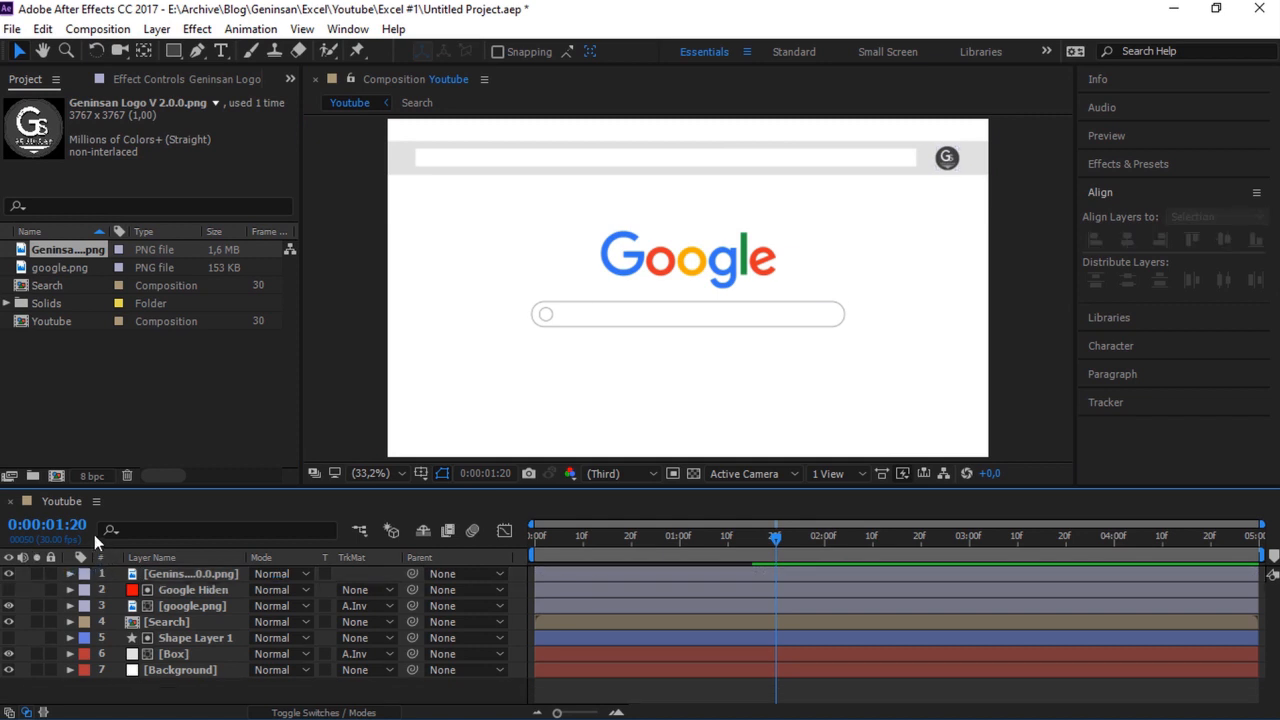
Add a starting Scale keyframe of 0% to the Geninsan logo layer at 0:00:01:00
drag(708, 548, 679, 550)
click(682, 575)
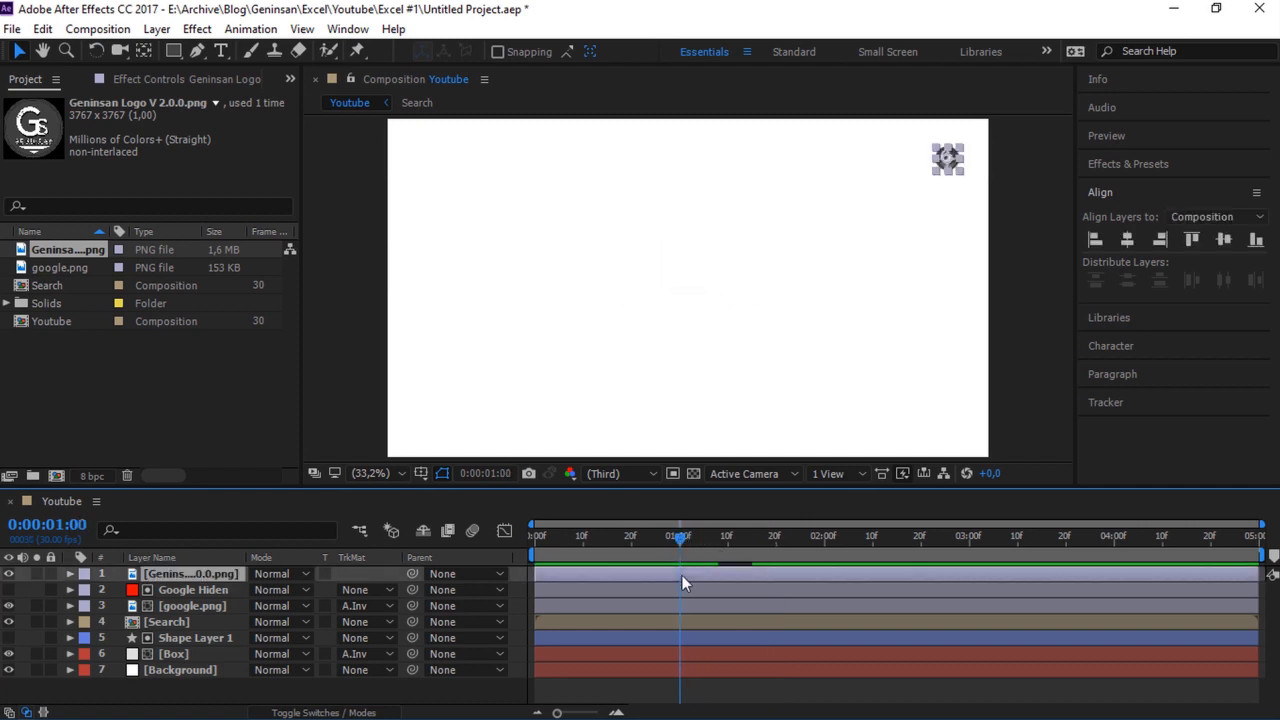
key(s)
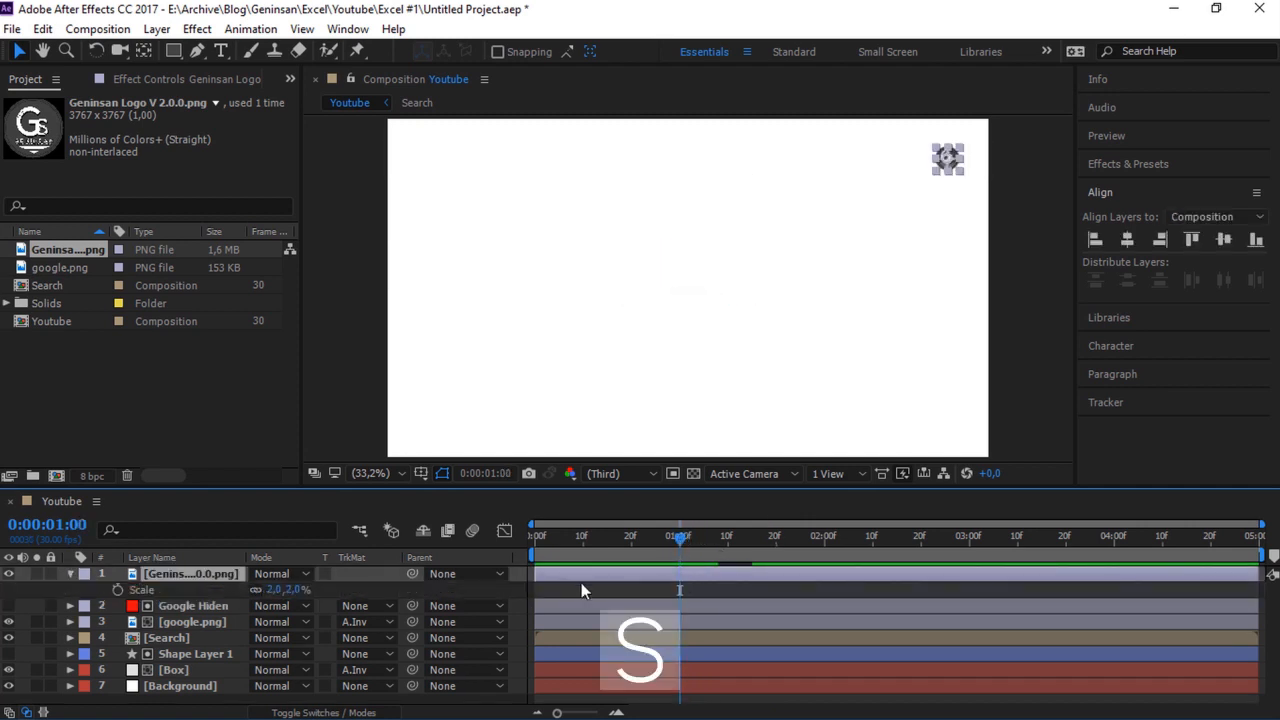
click(299, 589)
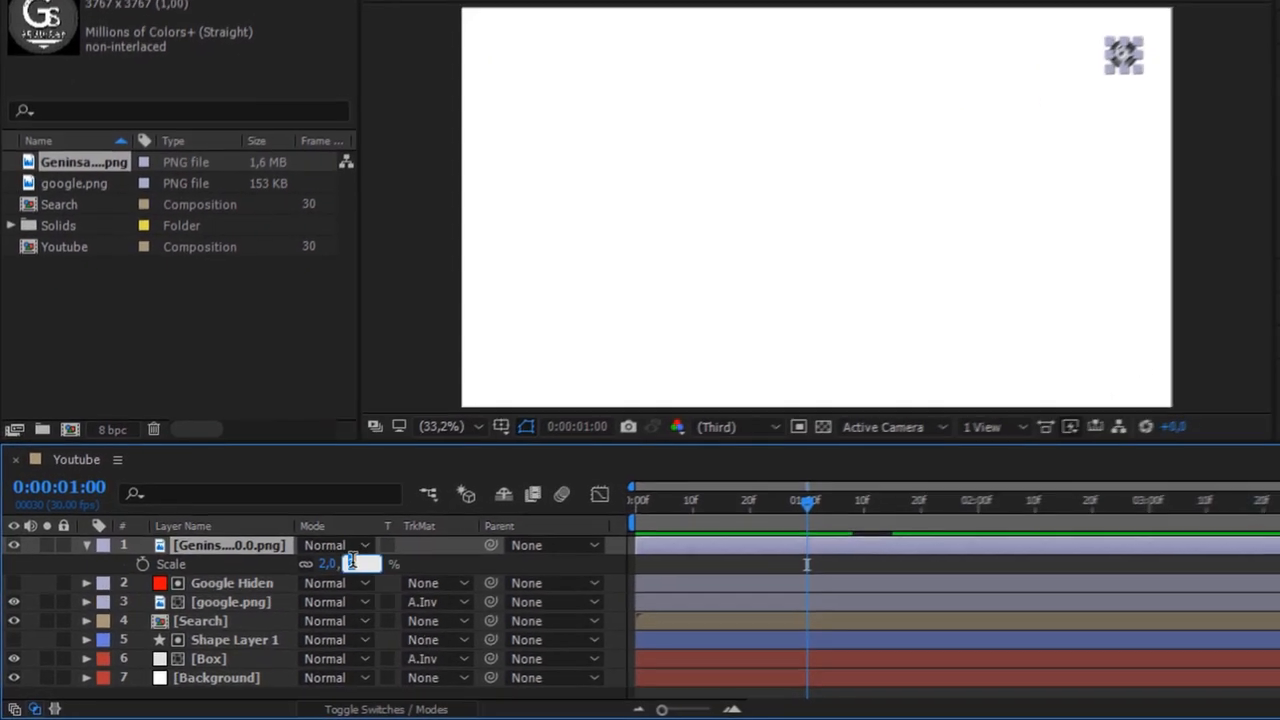
text(0)
key(Return)
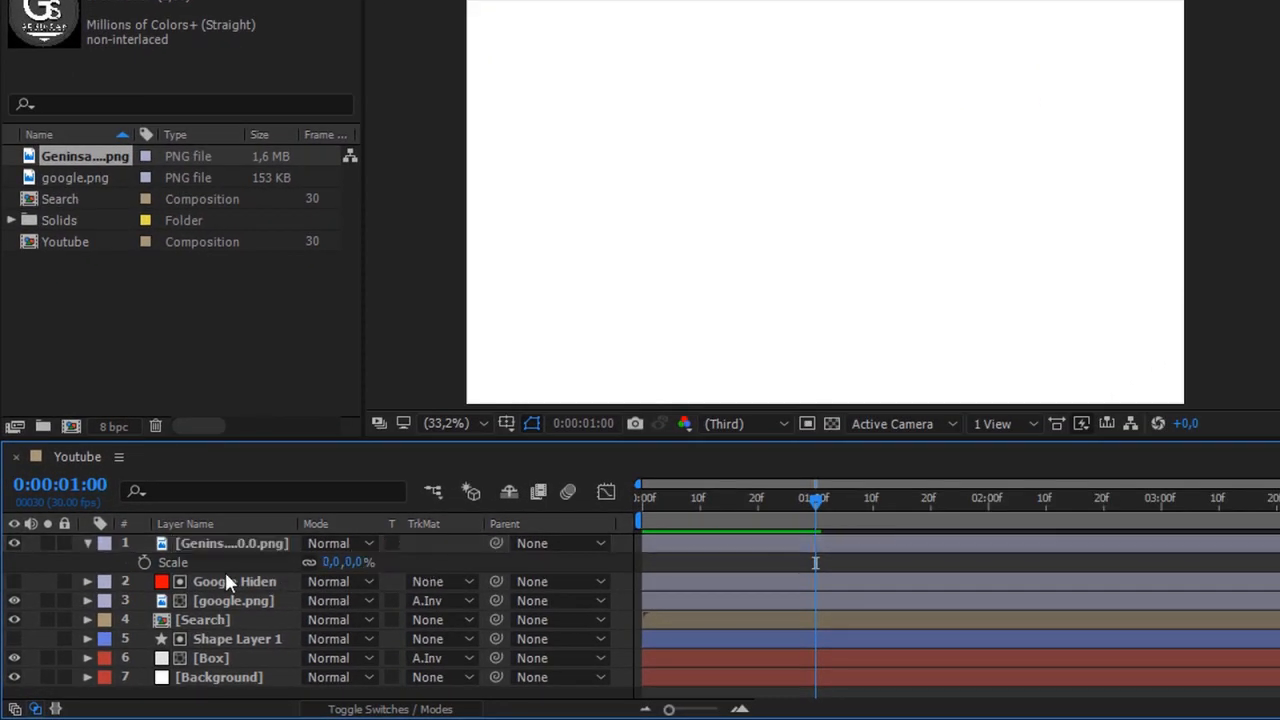
click(145, 561)
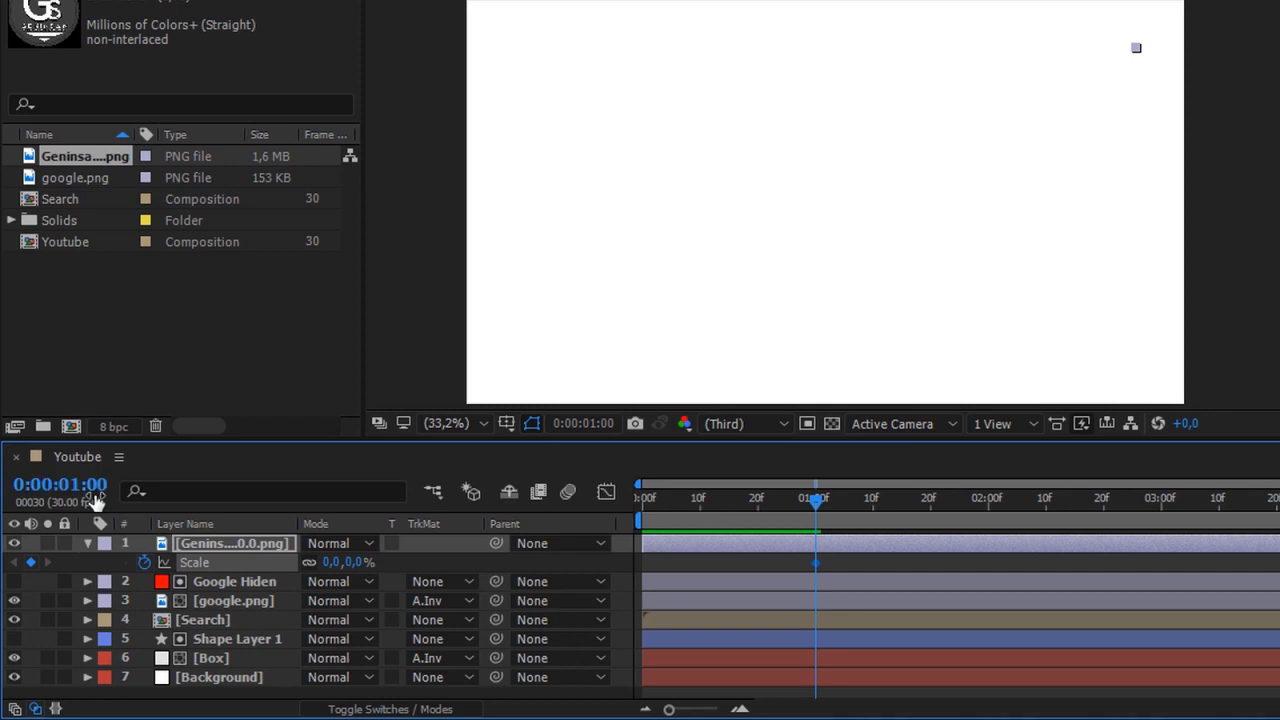
Set the Geninsan logo's Scale to 2% at 0:00:01:15 to create the ending keyframe
click(93, 490)
click(95, 493)
text(15)
key(Return)
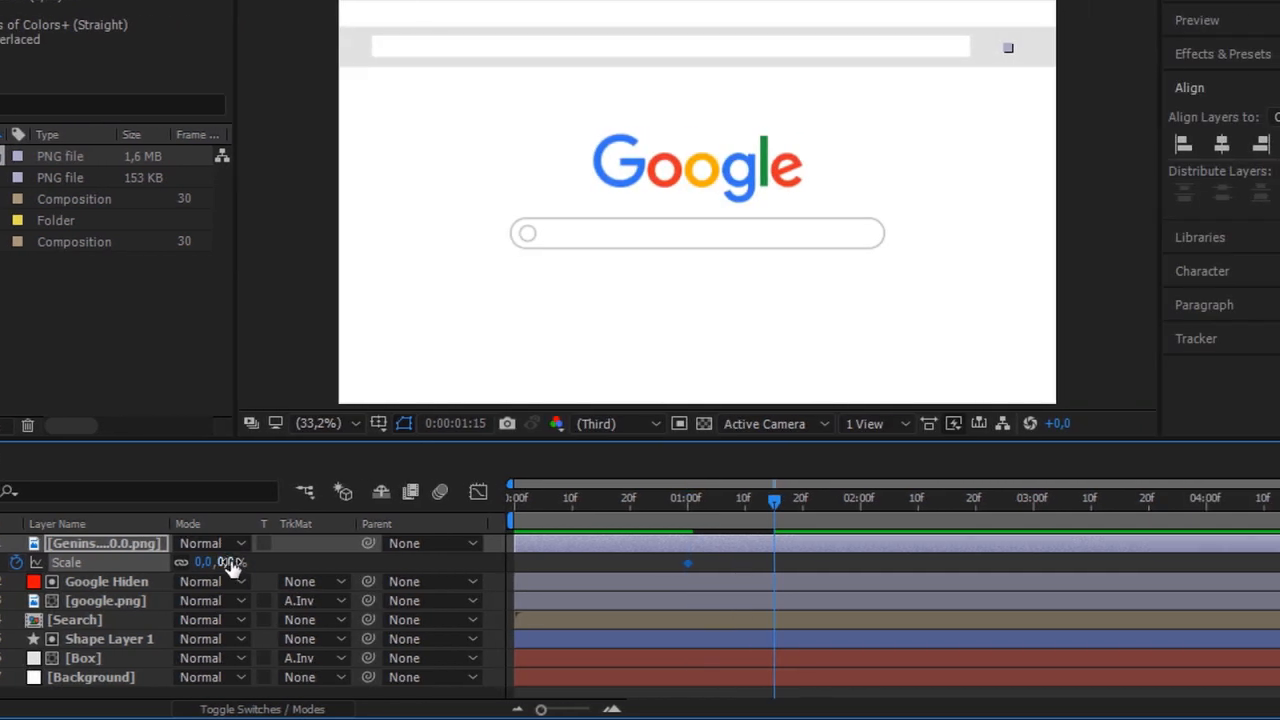
click(231, 563)
text(2)
key(Return)
Apply Easy Ease to both Scale keyframes of the Geninsan logo
drag(788, 557, 678, 566)
right_click(688, 565)
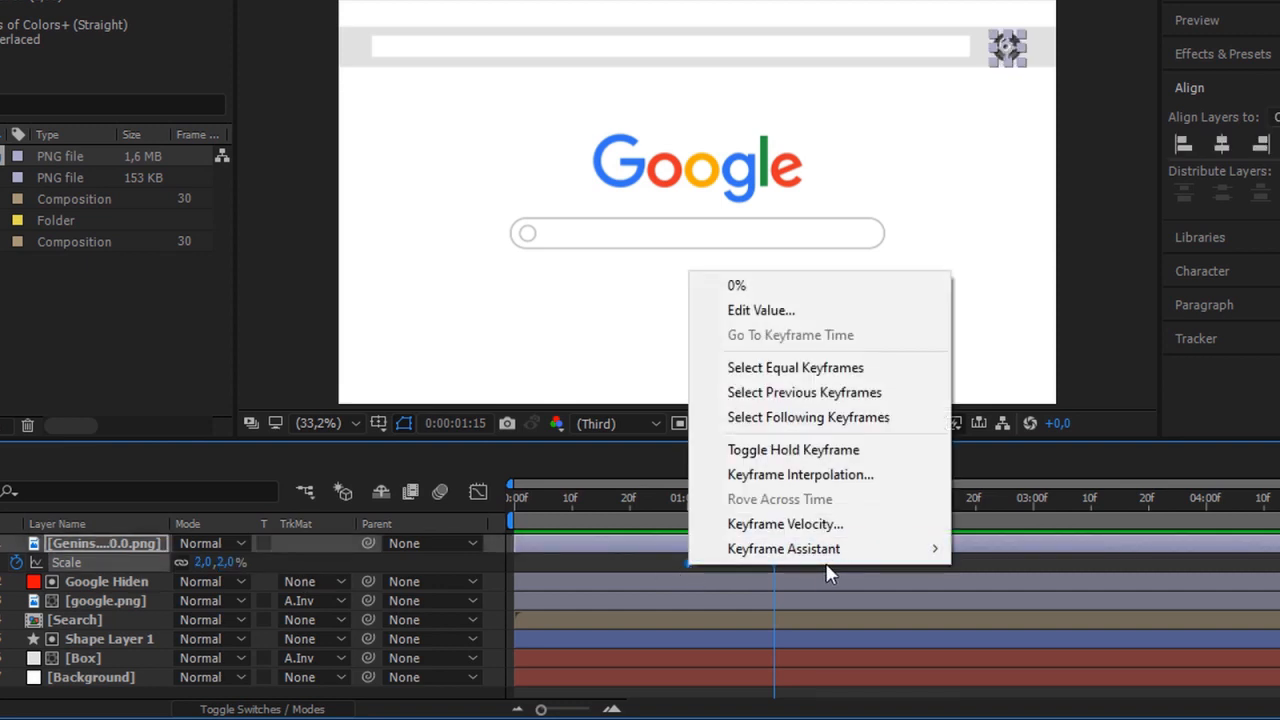
mouse_move(938, 540)
click(1040, 425)
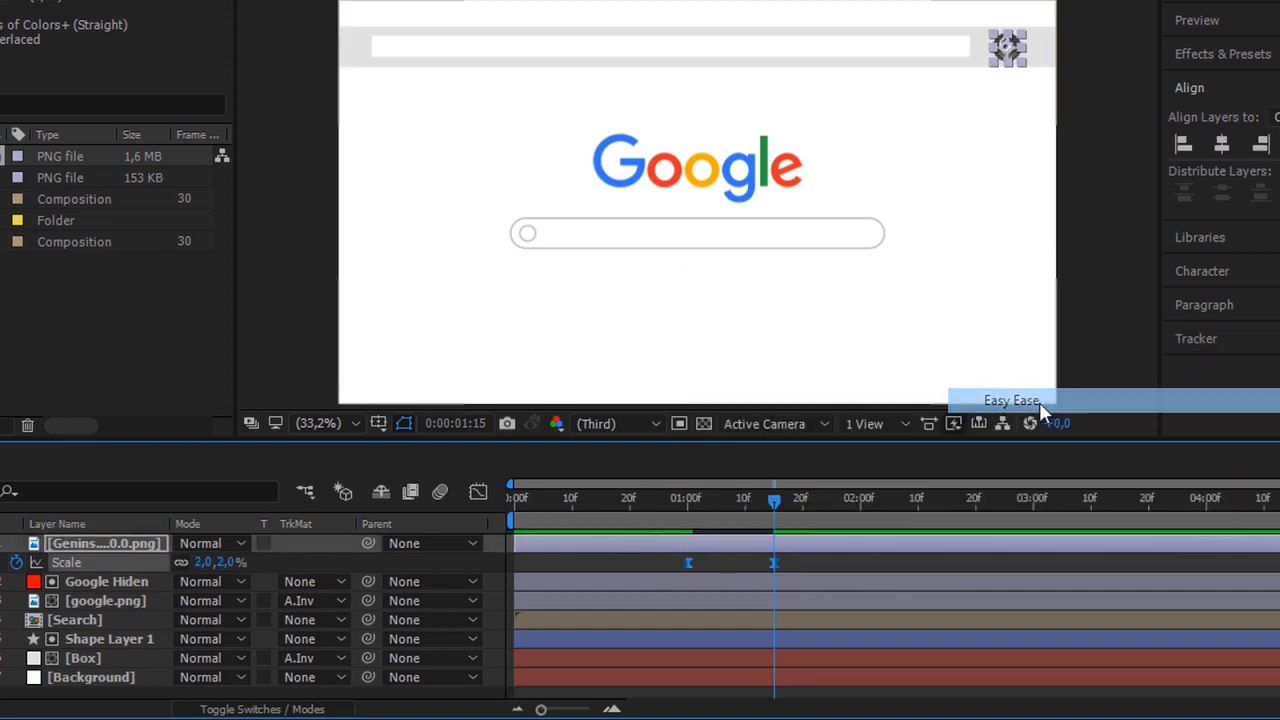
Steepen the logo's Scale speed curve in the Graph Editor by pulling both keyframes' influence handles inward toward the middle
click(478, 492)
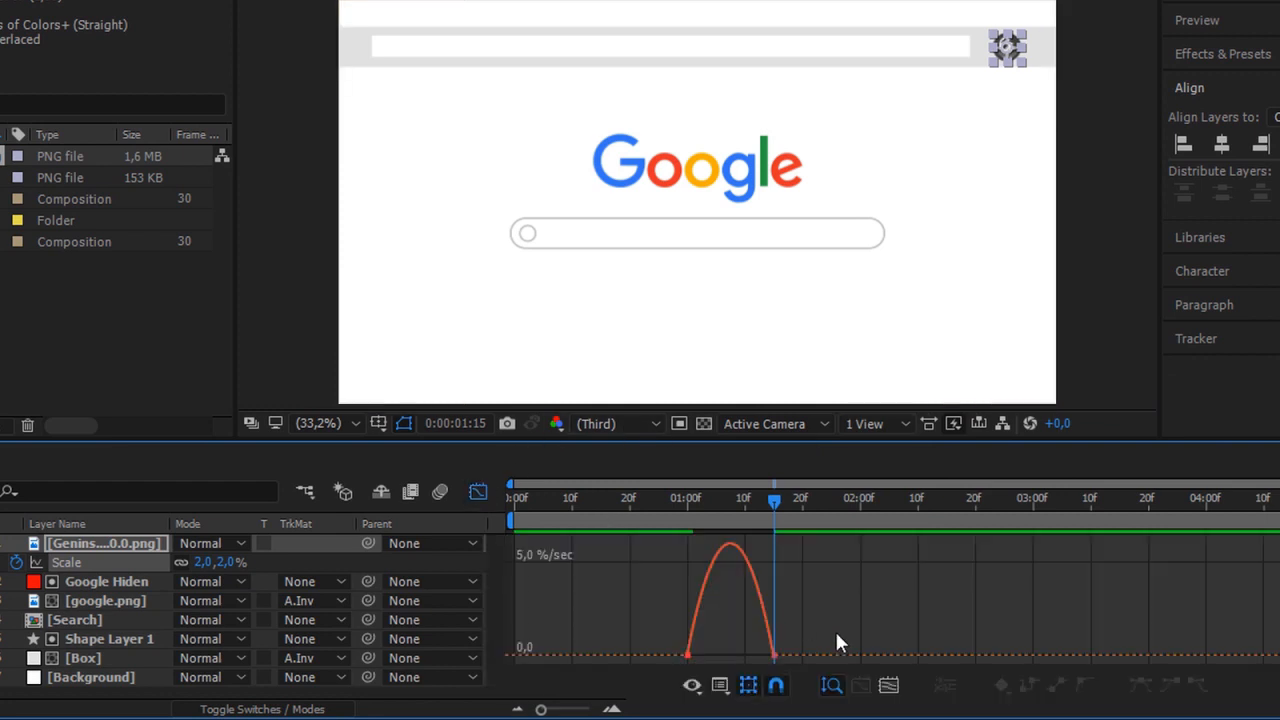
drag(835, 629, 672, 649)
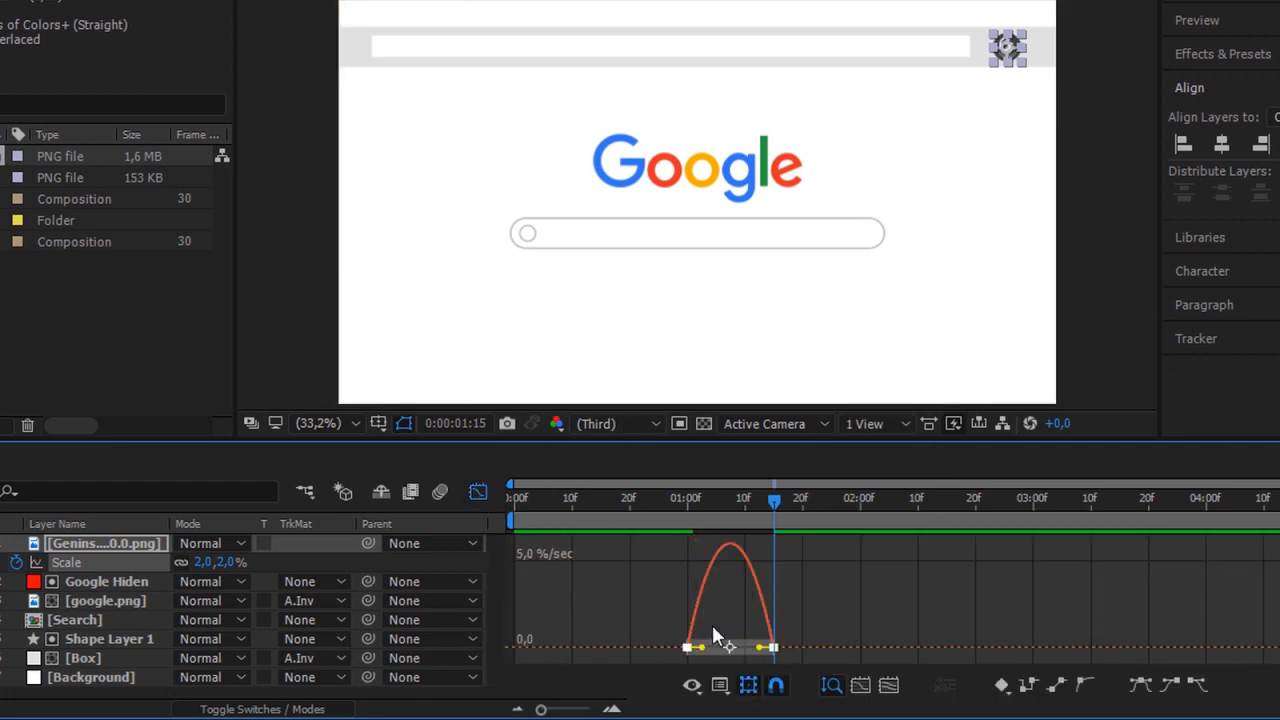
scroll(735, 624, up, 2)
drag(783, 648, 746, 649)
drag(664, 648, 703, 650)
click(478, 490)
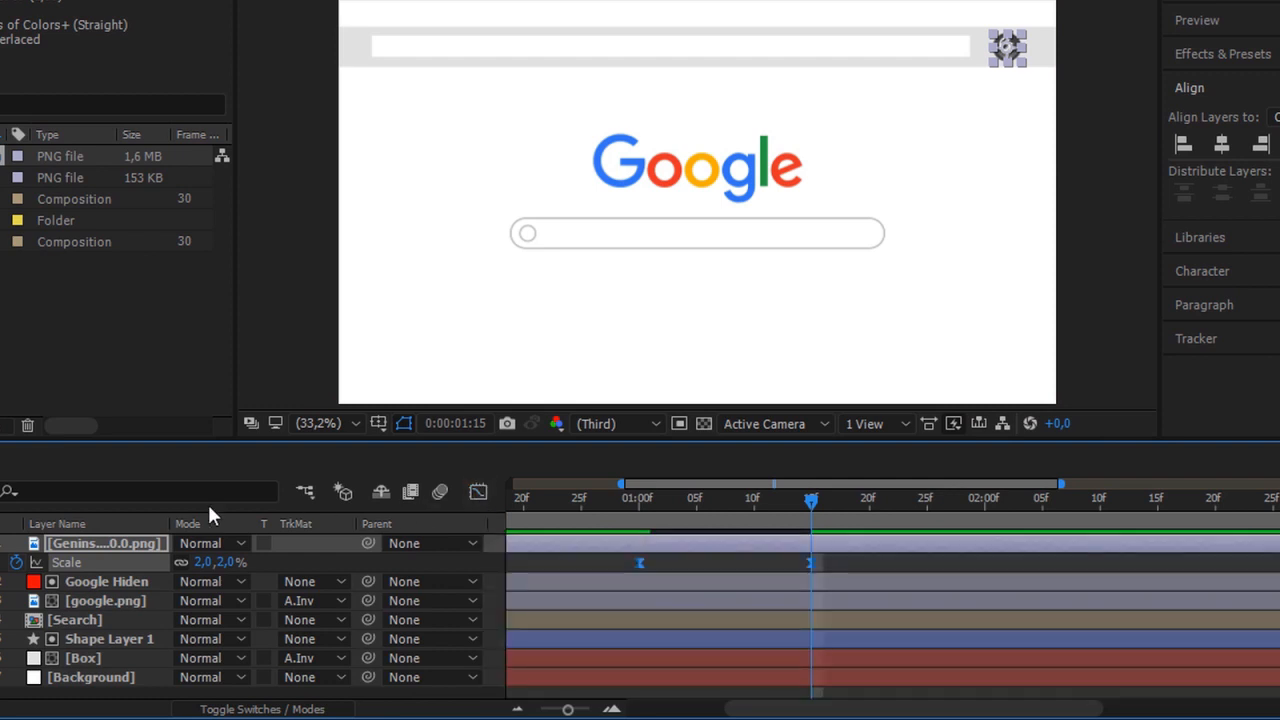
Collapse the Geninsan logo layer, show the whole timeline, and play back the composition to preview the logo's scale animation
key(u)
key(minus)
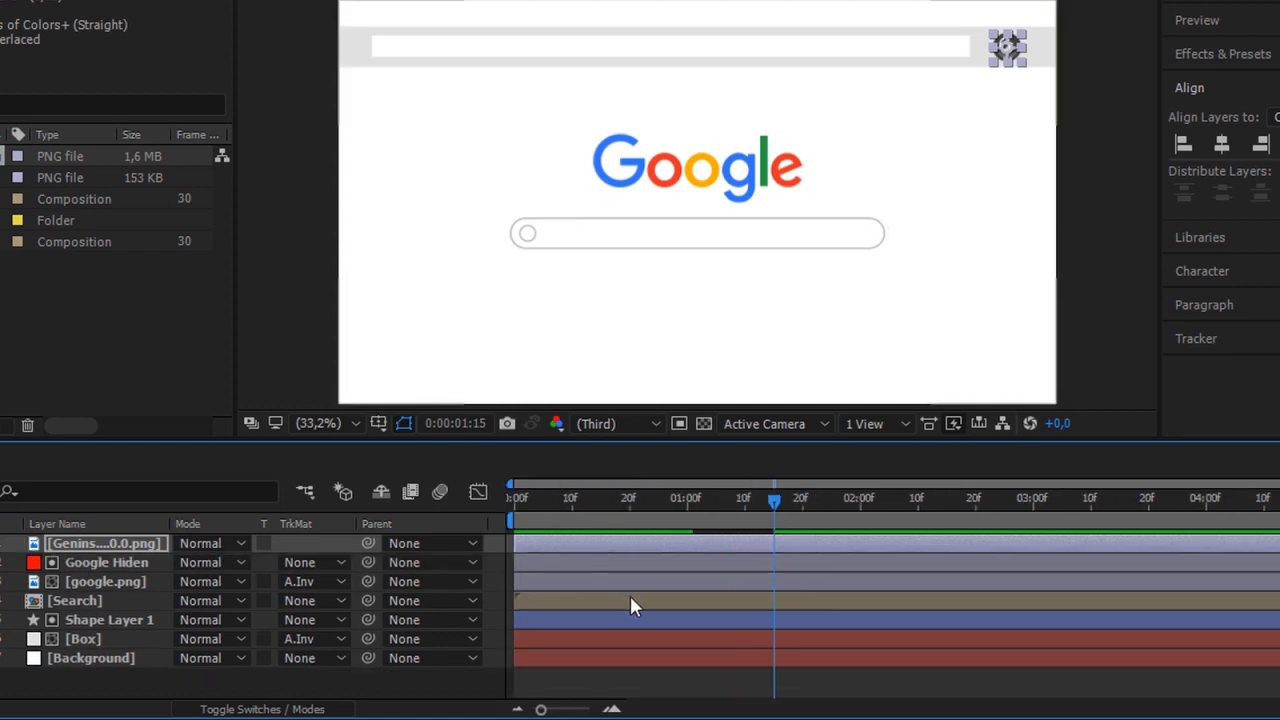
click(606, 504)
key(space)
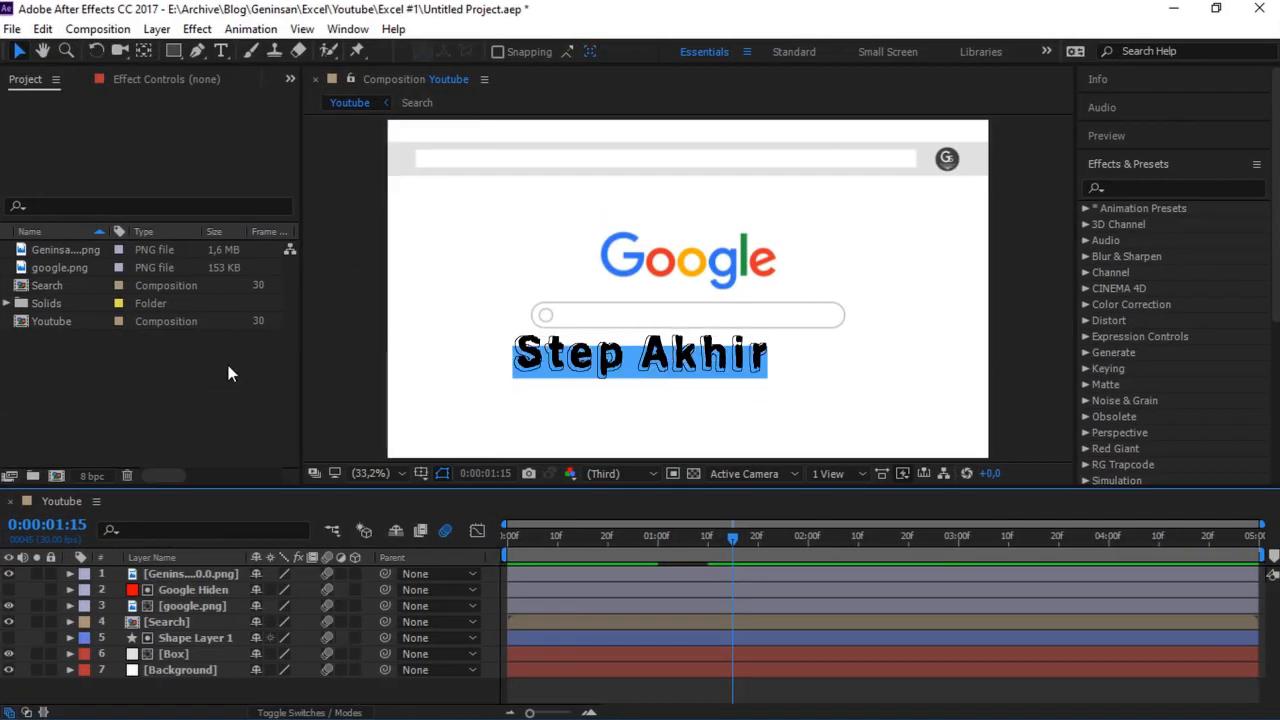
Add the text "Cara Membuat Google Motion Graphic" and place it inside the search box, just beside the small circle
click(218, 56)
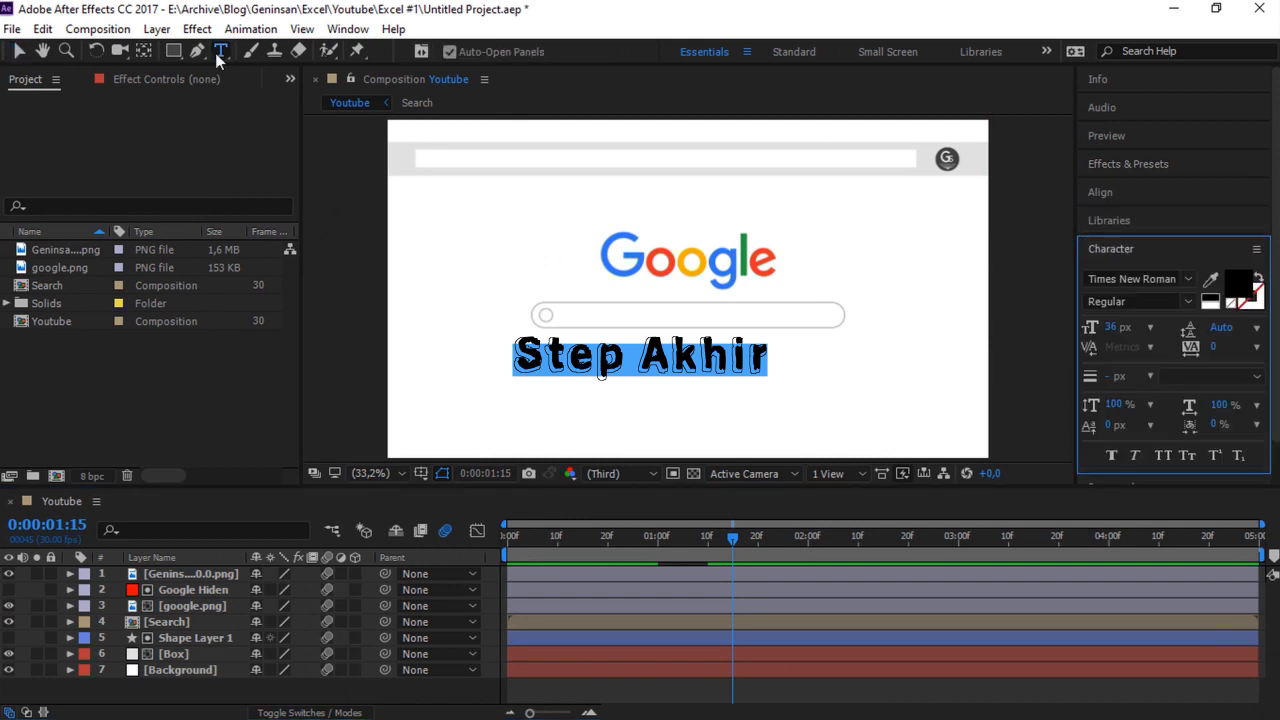
click(609, 316)
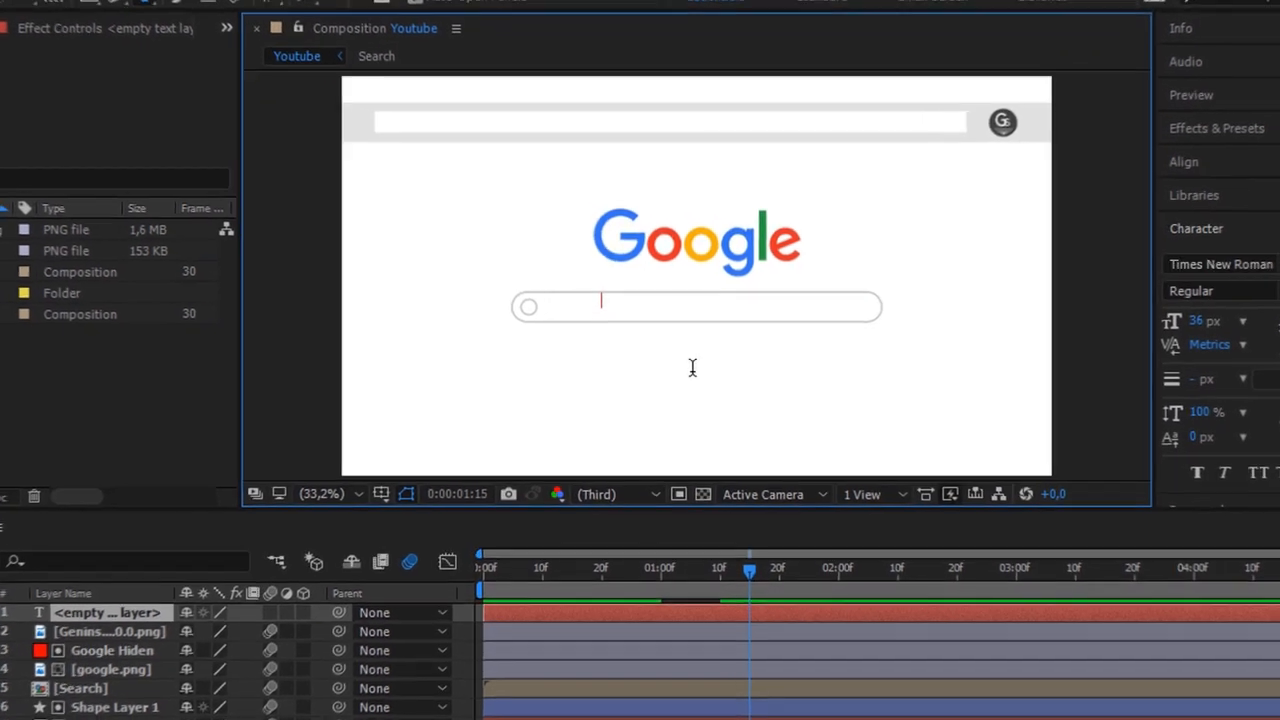
text(Ca)
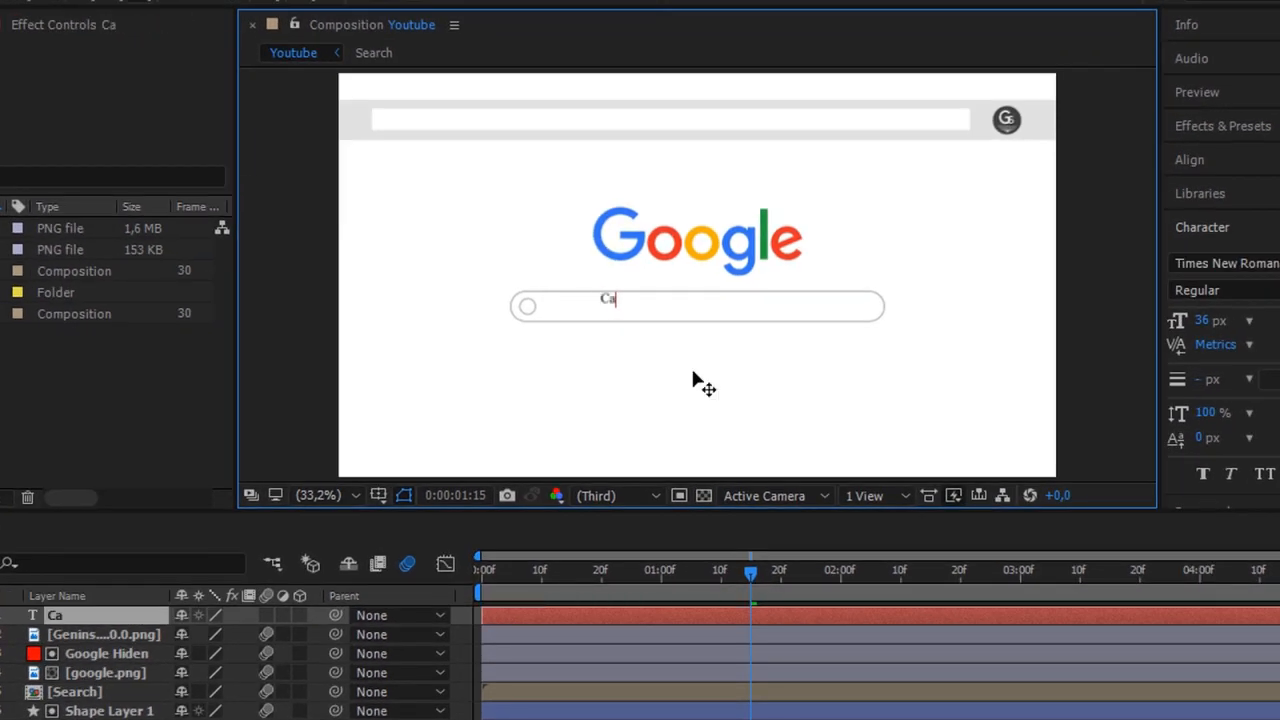
text(ra Mem)
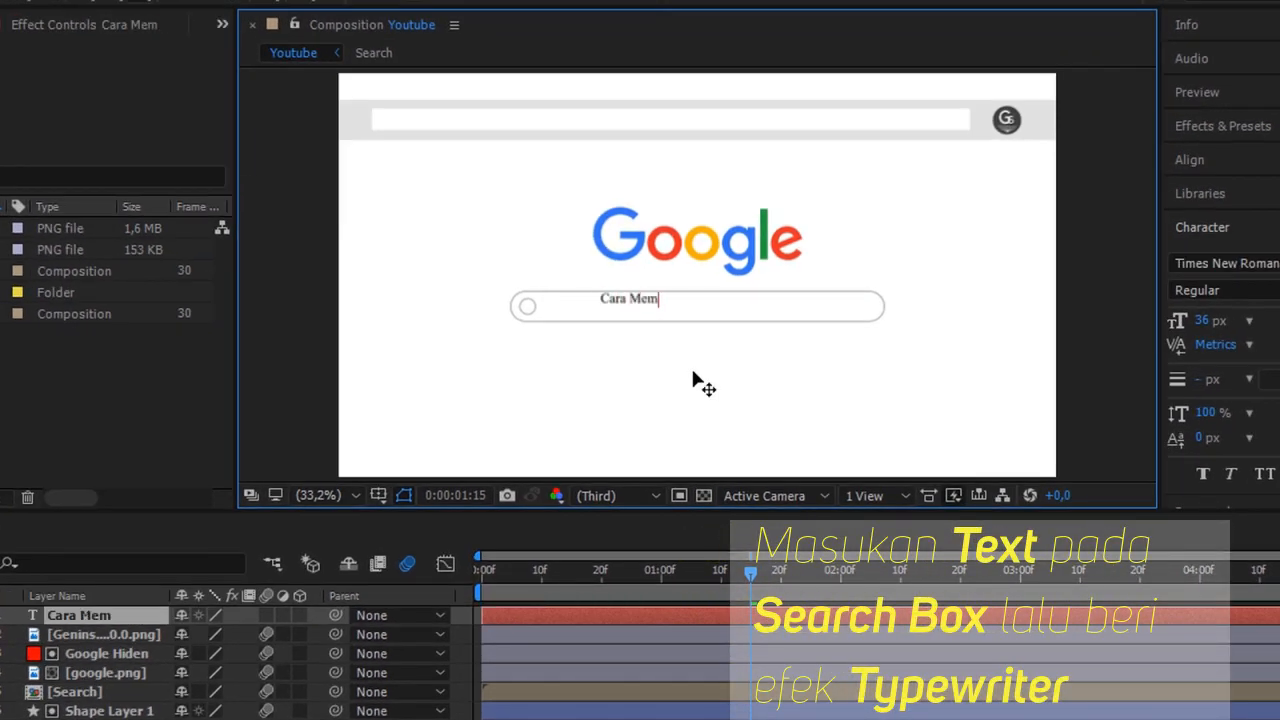
text(buat Googl)
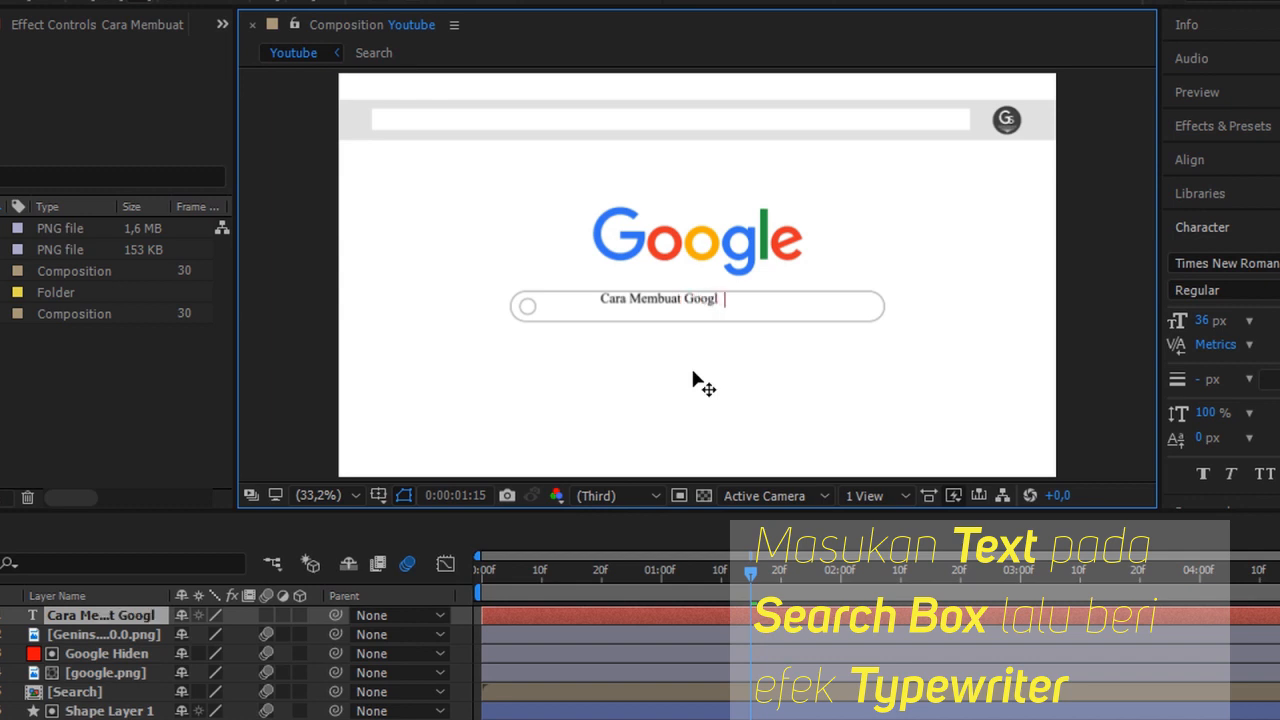
text(e Moti)
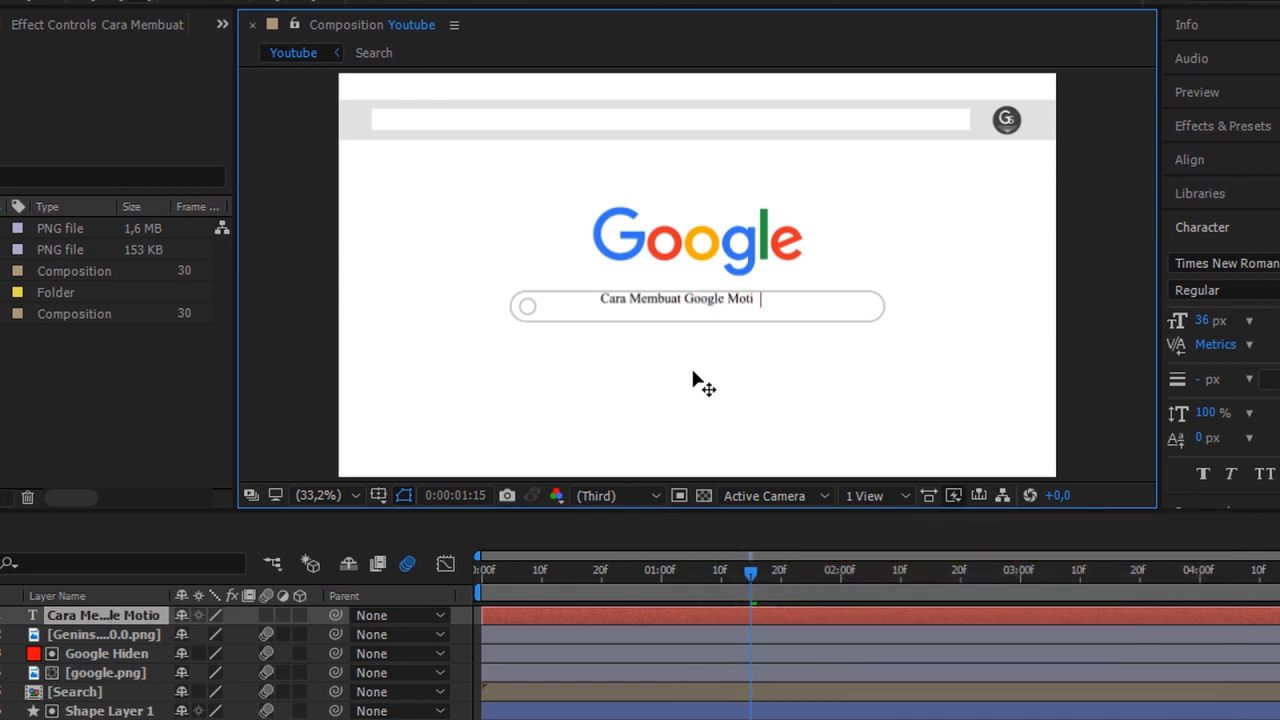
text(on Graphic)
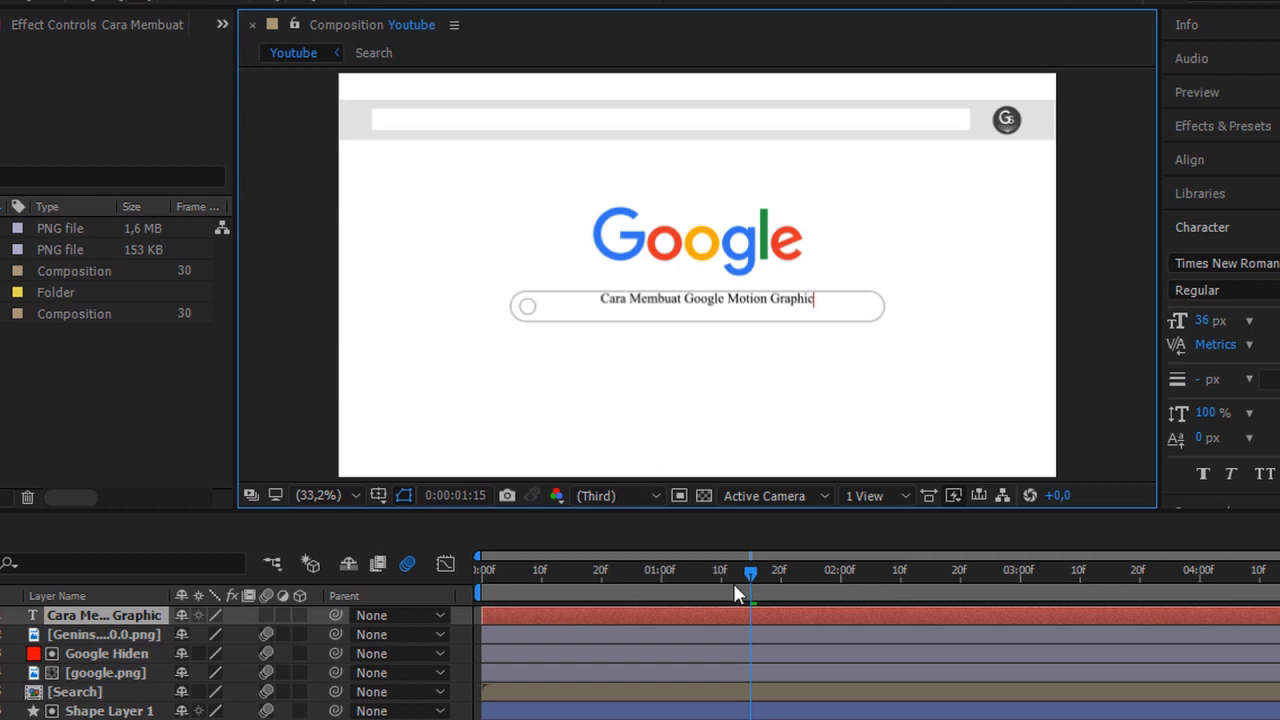
click(763, 612)
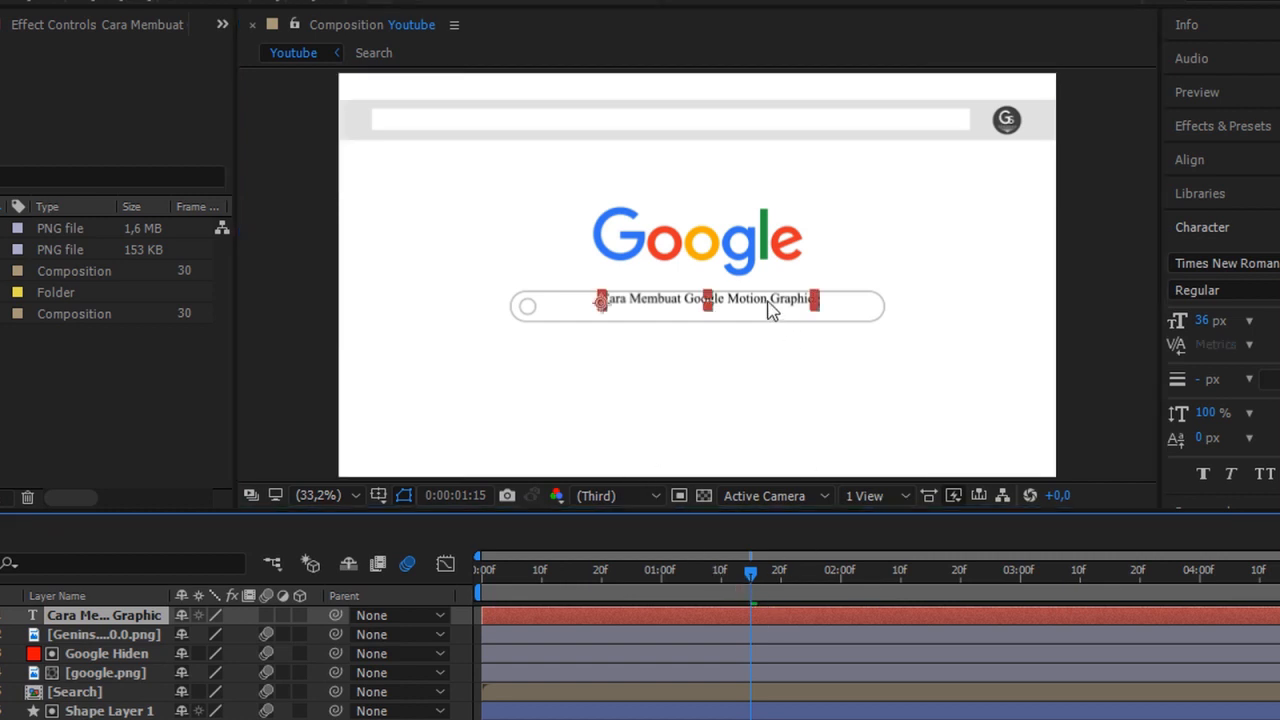
drag(766, 299, 713, 305)
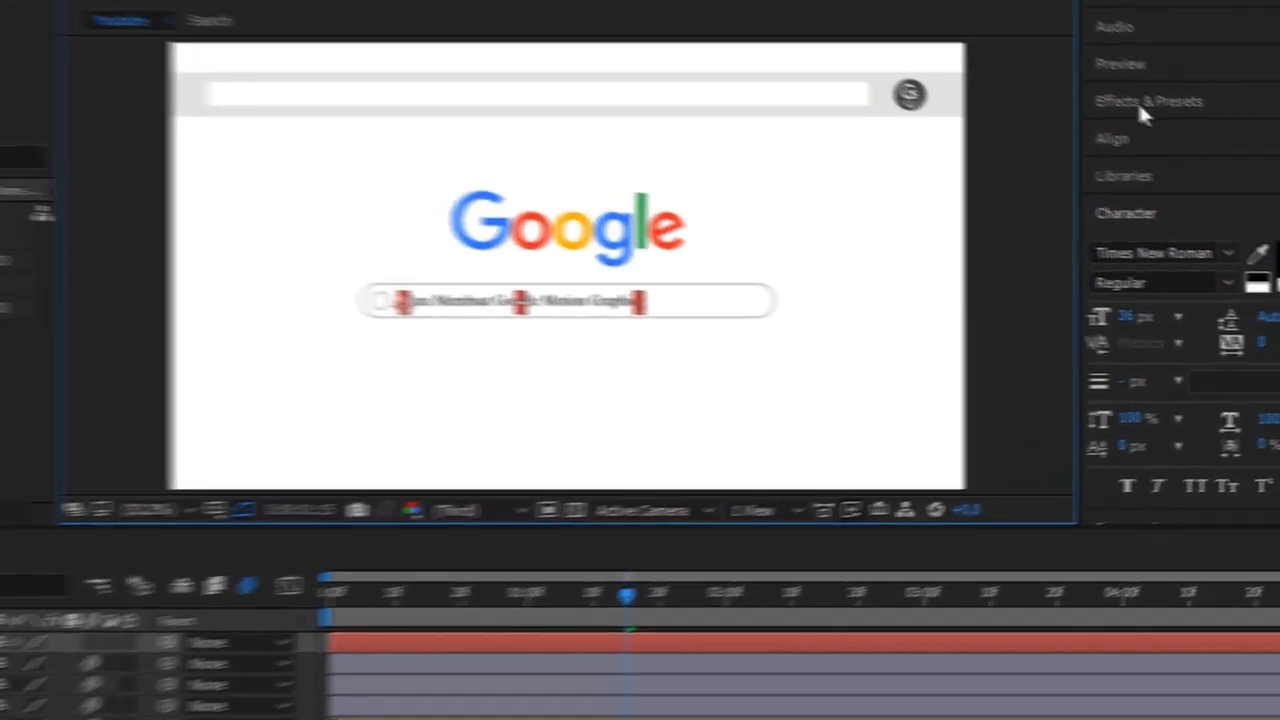
Apply the Typewriter animation preset to the search text layer at 0:00:01:15 and preview the composition from the start
click(1215, 126)
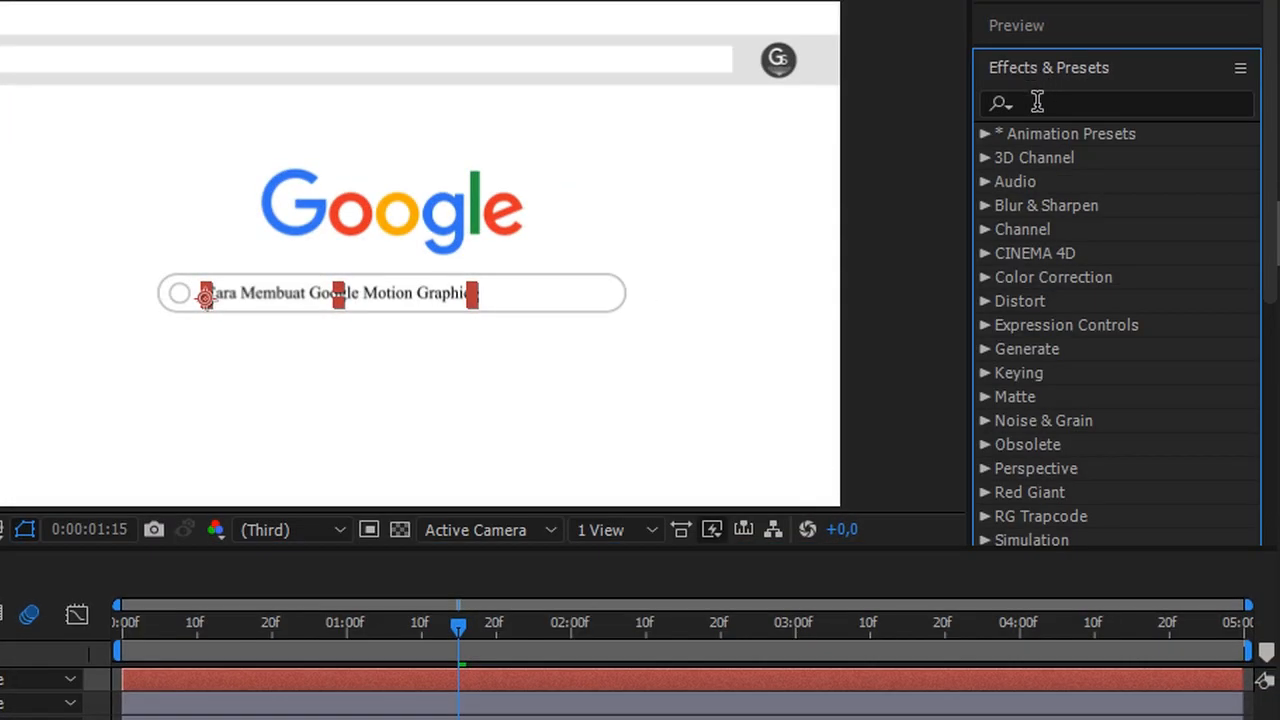
click(1037, 102)
text(typ)
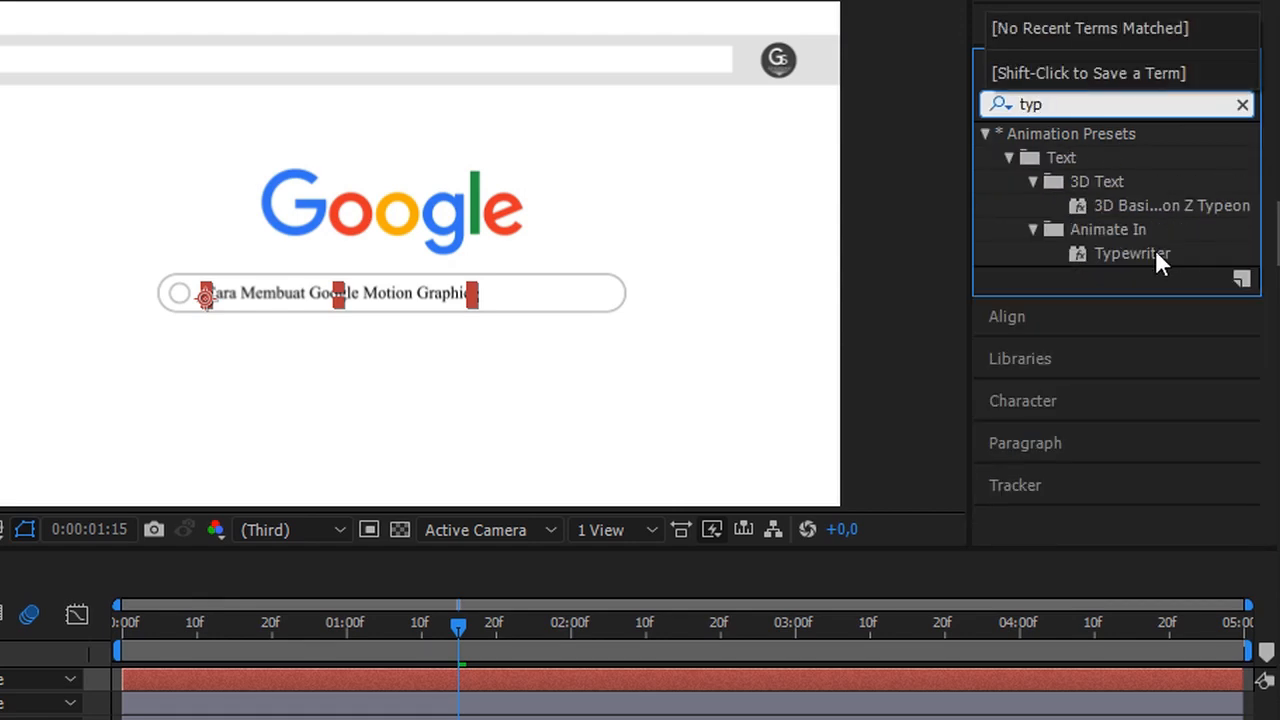
drag(1155, 249, 556, 679)
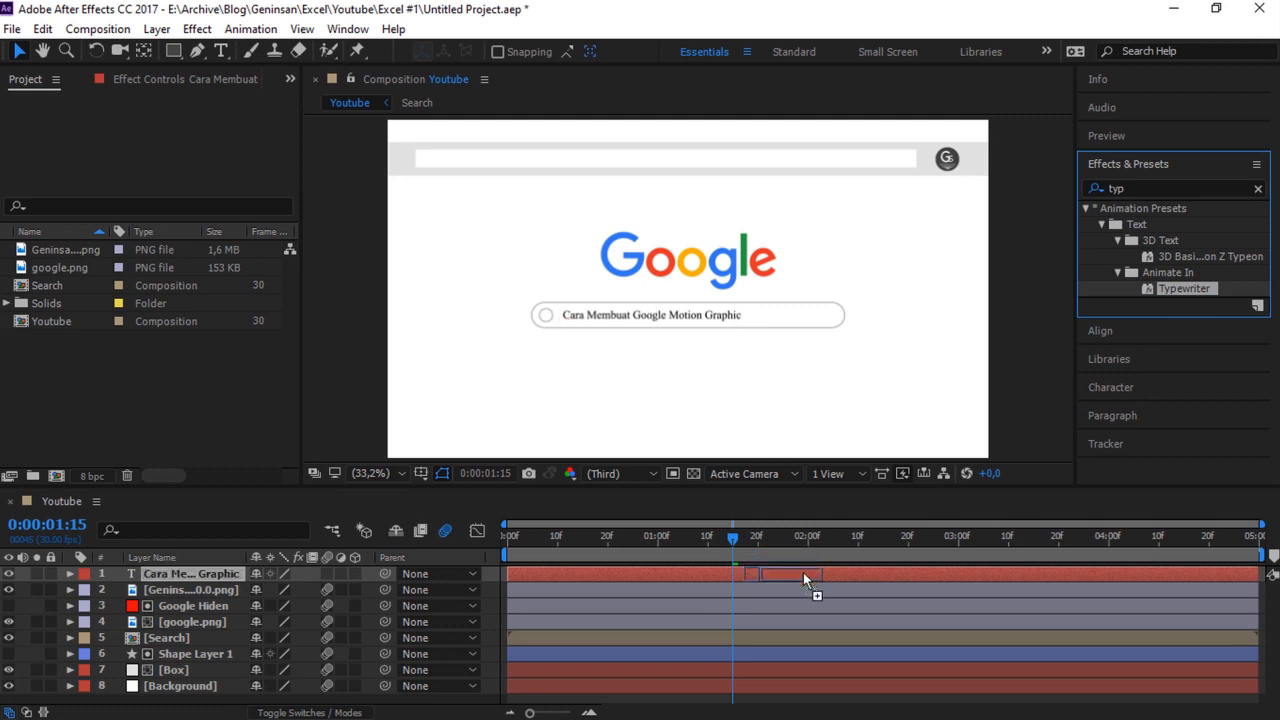
drag(803, 572, 800, 577)
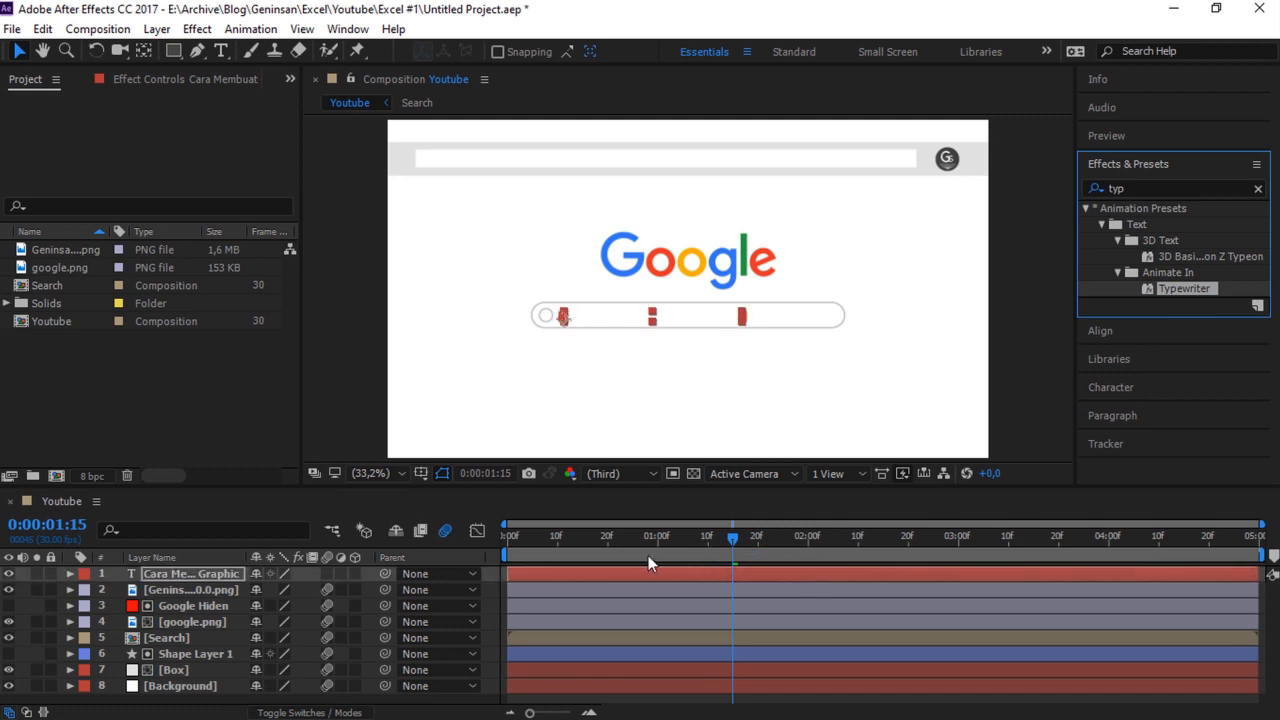
key(Home)
key(space)
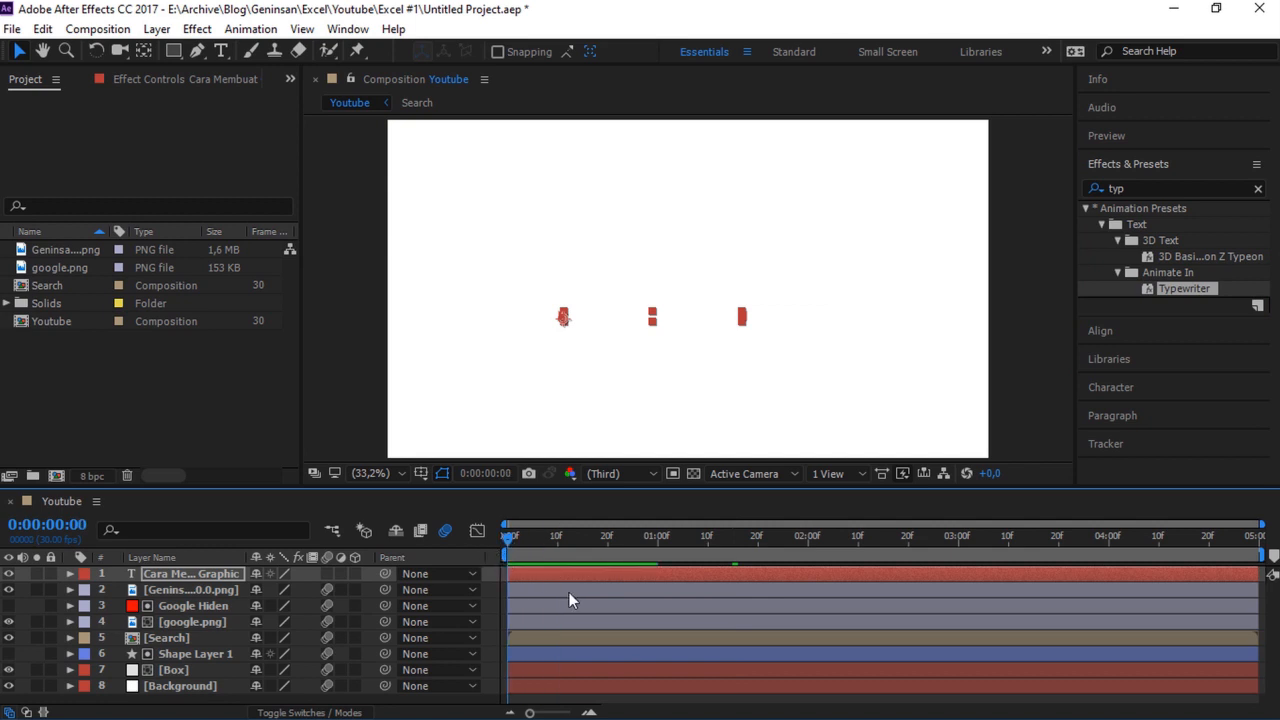